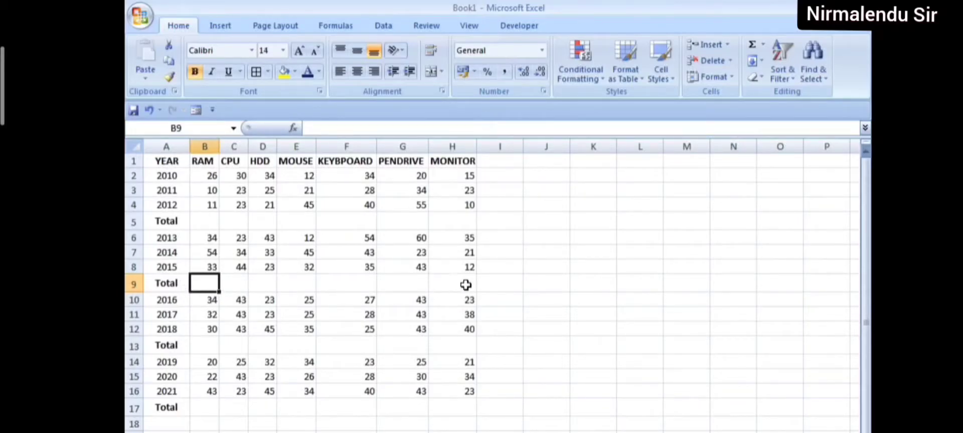
{"action": "left_click", "coordinate": [208, 224]}
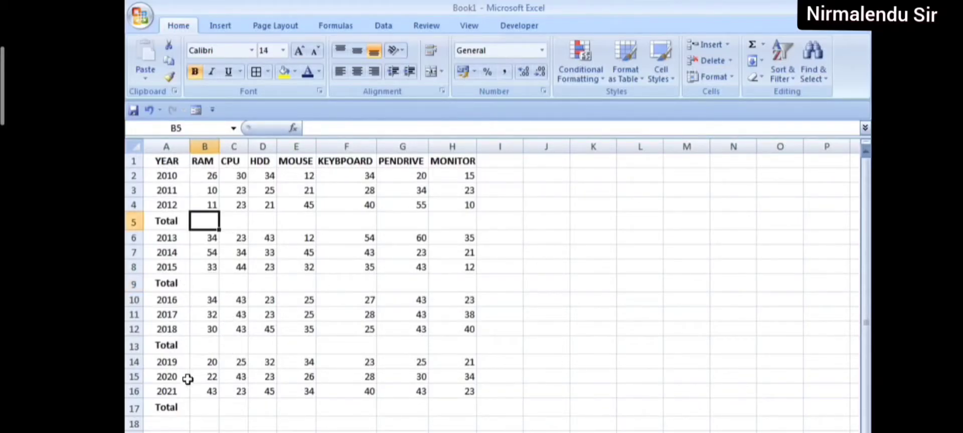
{"action": "left_click", "coordinate": [206, 344]}
{"action": "left_click", "coordinate": [213, 412]}
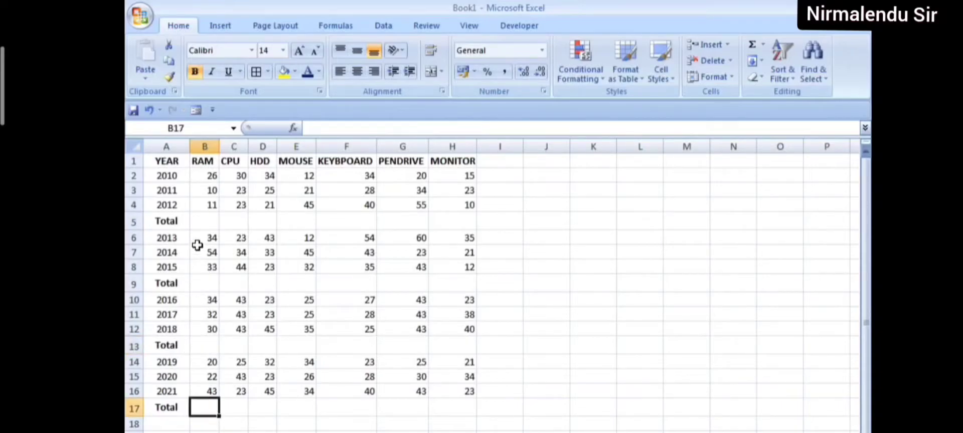
- Select only the blank cells within B2:H17 using Go To Special and fill these Total rows with AutoSum
{"action": "left_click_drag", "start_coordinate": [199, 175], "coordinate": [473, 403]}
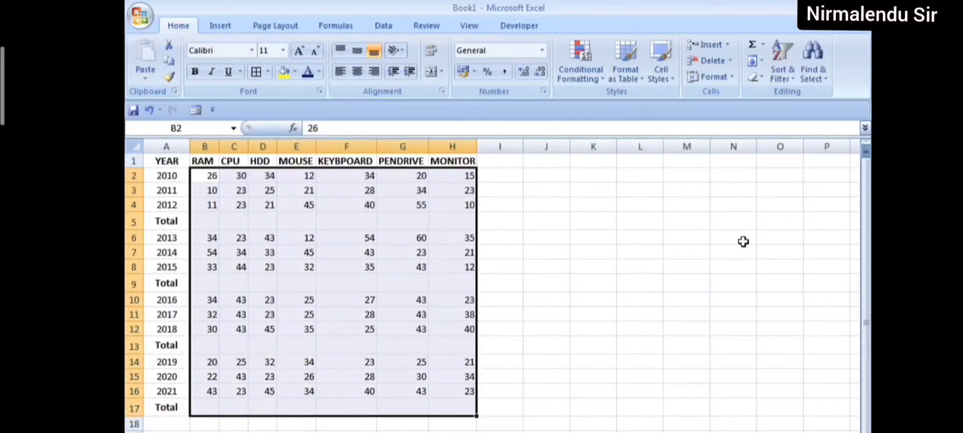
{"action": "key", "text": "ctrl+g"}
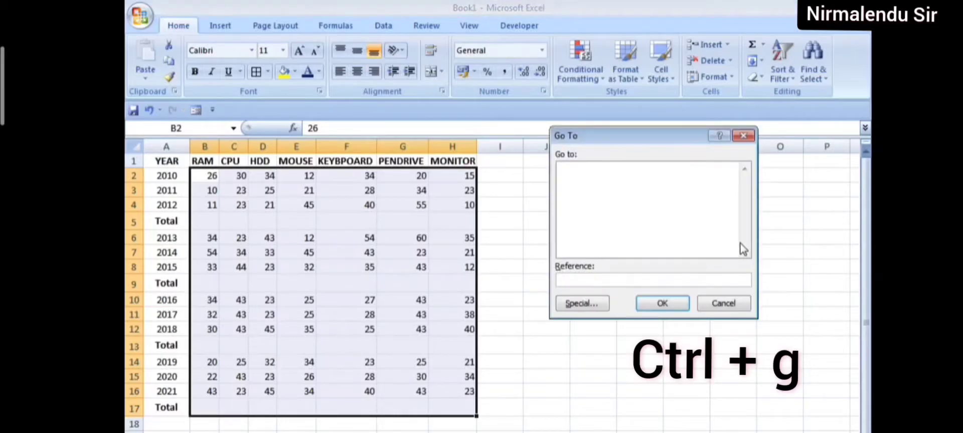
{"action": "left_click_drag", "start_coordinate": [597, 136], "coordinate": [533, 114]}
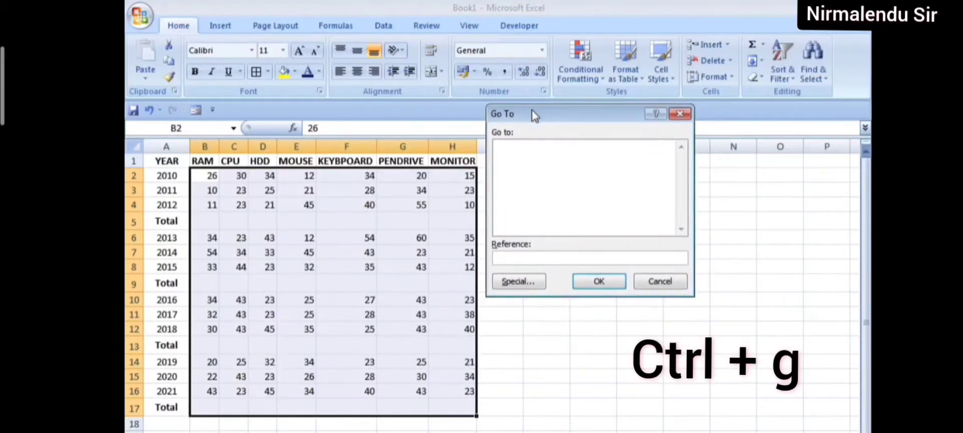
{"action": "left_click", "coordinate": [520, 283]}
{"action": "left_click", "coordinate": [498, 224]}
{"action": "left_click", "coordinate": [602, 303]}
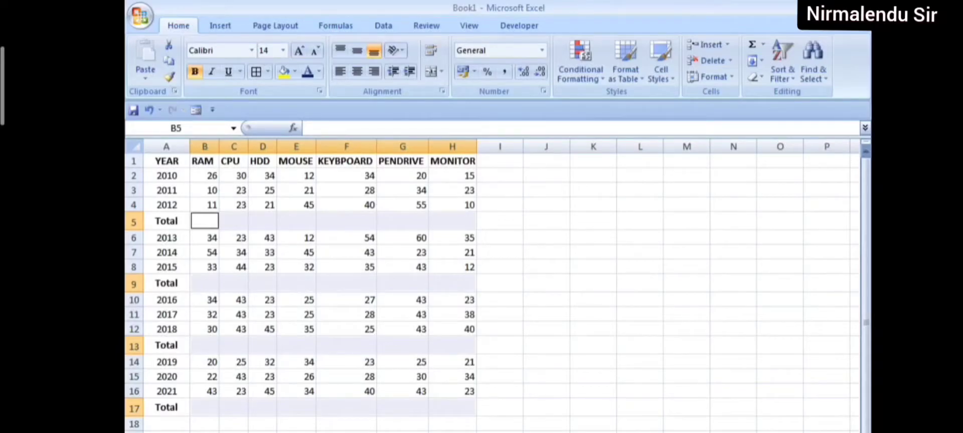
{"action": "key", "text": "alt"}
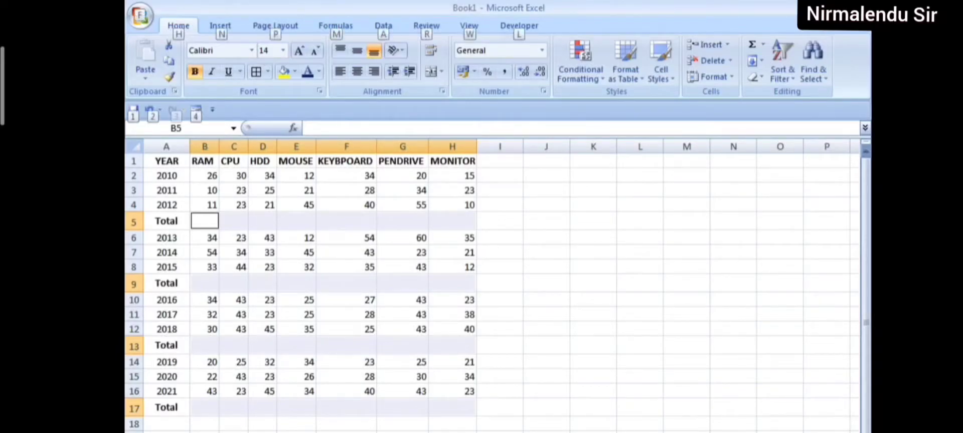
{"action": "key", "text": "alt+equal"}
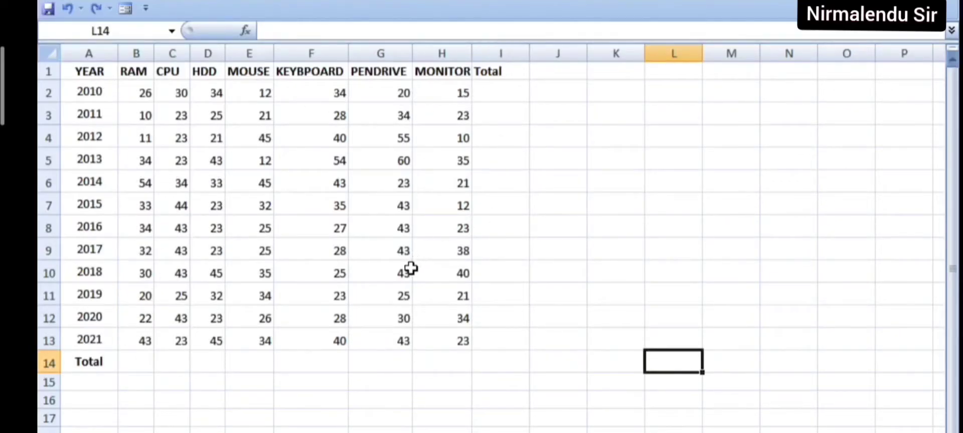
- Fill the Total row and Total column of the range B2:I14 with AutoSum in one go
{"action": "left_click_drag", "start_coordinate": [137, 93], "coordinate": [499, 357]}
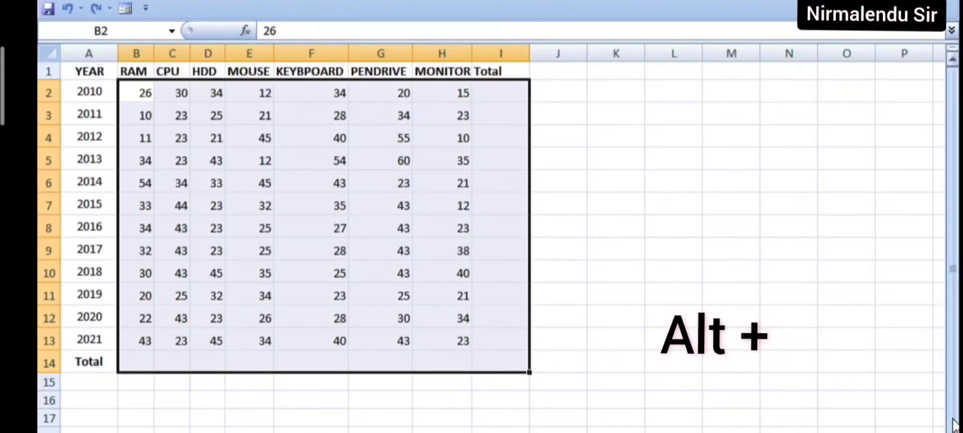
{"action": "key", "text": "alt"}
{"action": "key", "text": "alt+equal"}
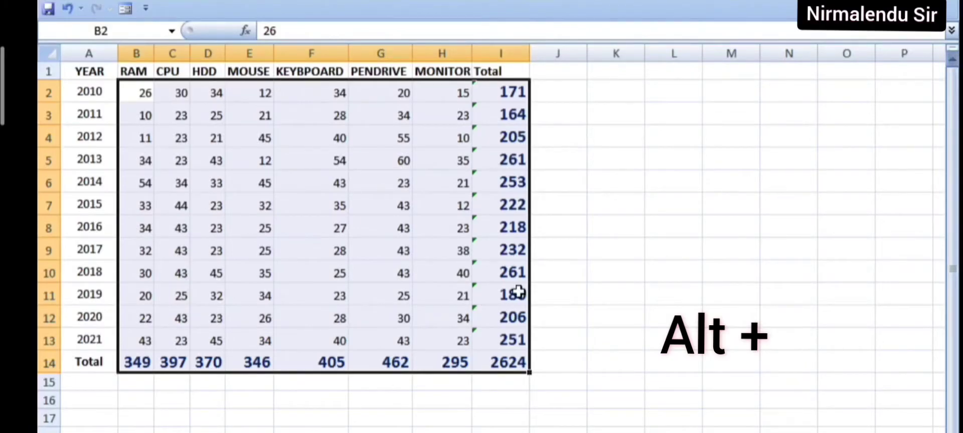
{"action": "left_click", "coordinate": [620, 300]}
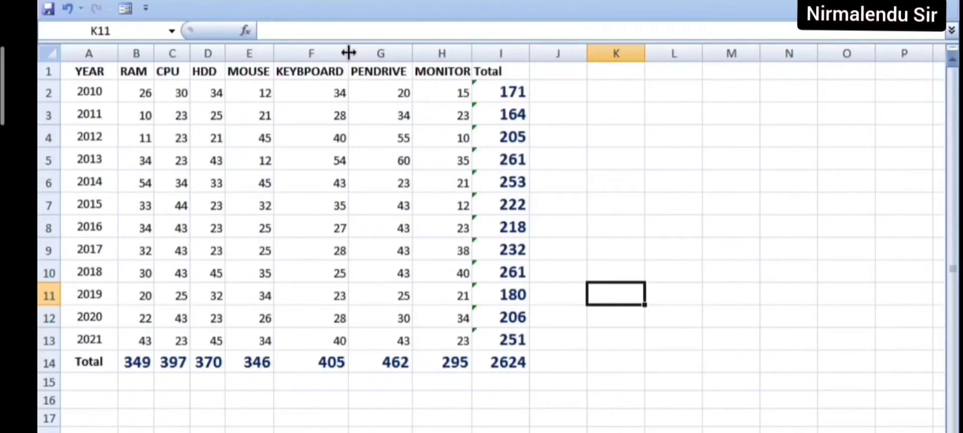
{"action": "left_click_drag", "start_coordinate": [351, 51], "coordinate": [347, 52]}
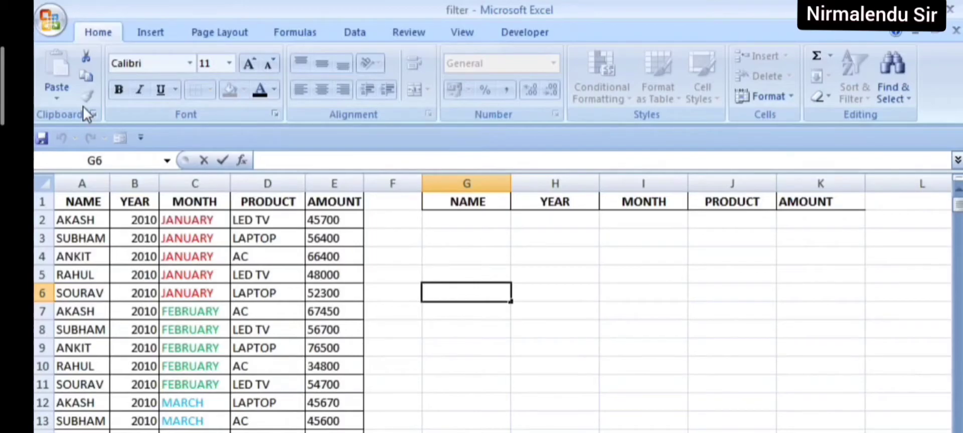
- Show the Office Clipboard in the filter workbook and delete the empty column F between the two tables
{"action": "left_click", "coordinate": [93, 114]}
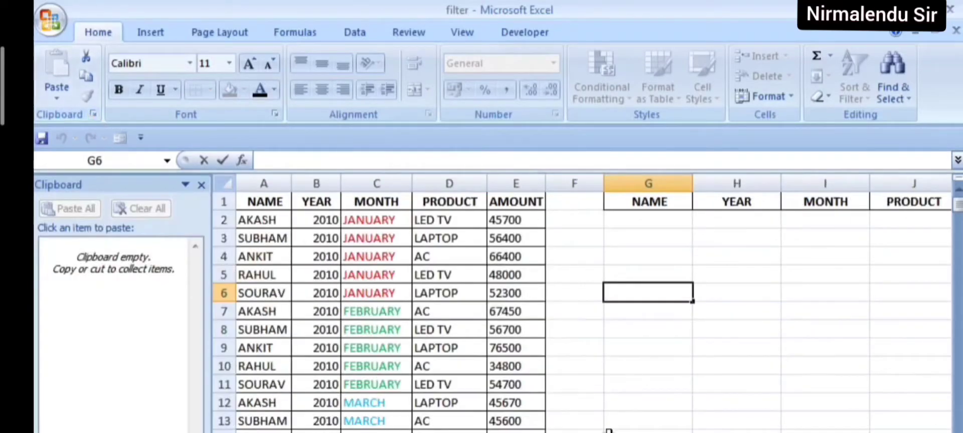
{"action": "right_click", "coordinate": [574, 179]}
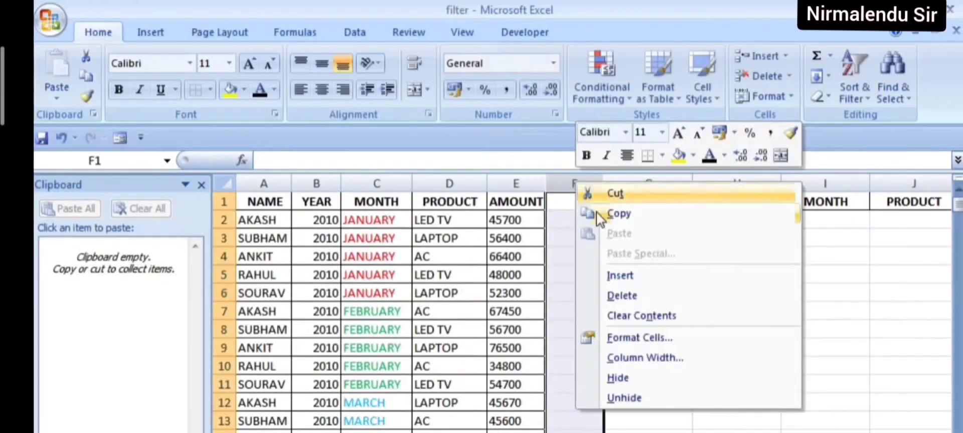
{"action": "left_click", "coordinate": [636, 293]}
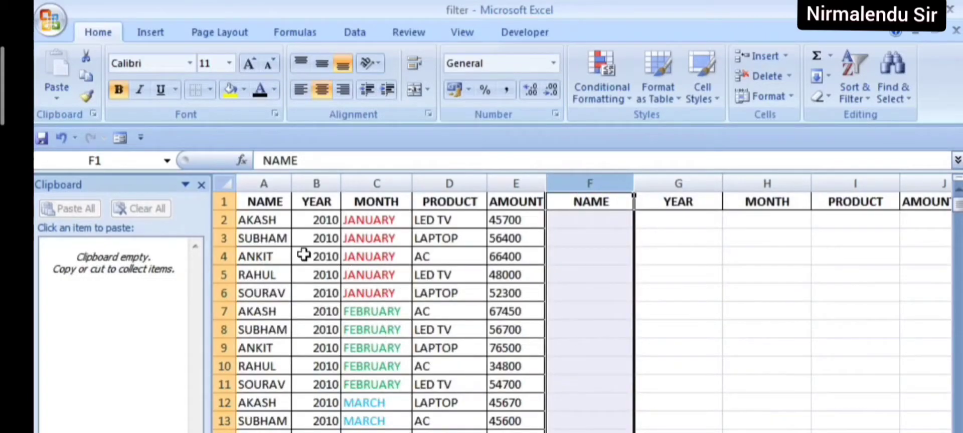
{"action": "left_click", "coordinate": [671, 300]}
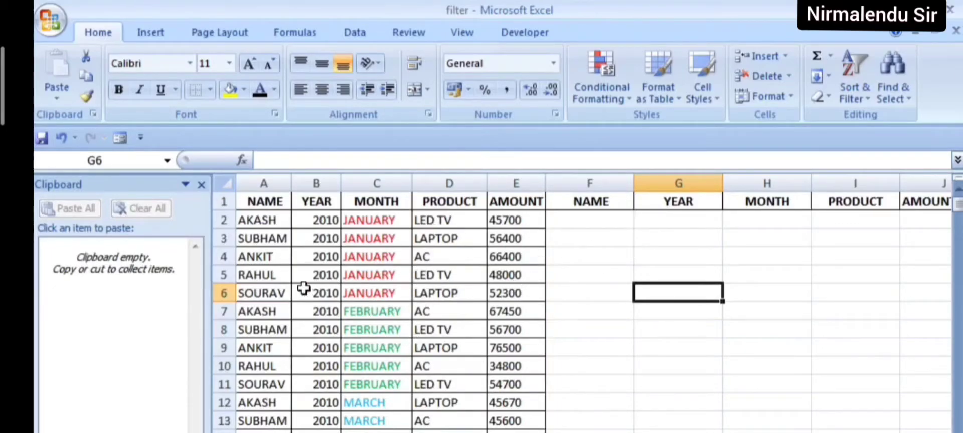
- Copy the January 2010 rows, A2:E6, to the Office Clipboard
{"action": "left_click_drag", "start_coordinate": [276, 222], "coordinate": [499, 294]}
{"action": "right_click", "coordinate": [433, 269]}
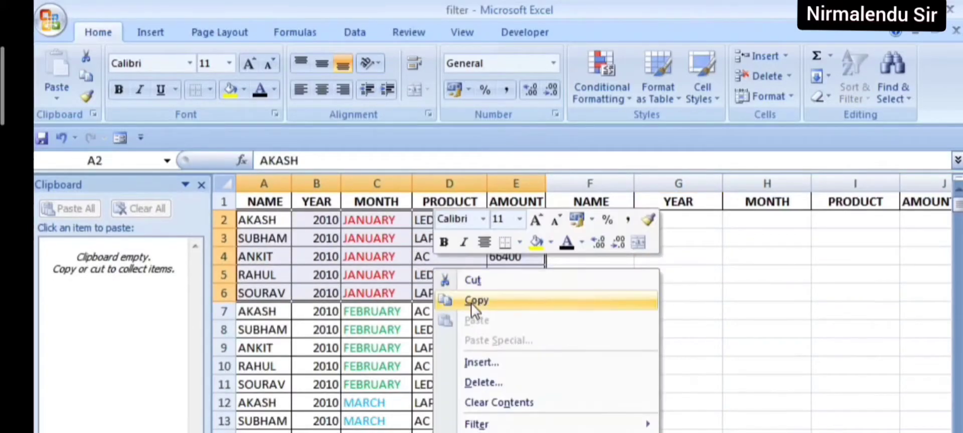
{"action": "left_click", "coordinate": [474, 299]}
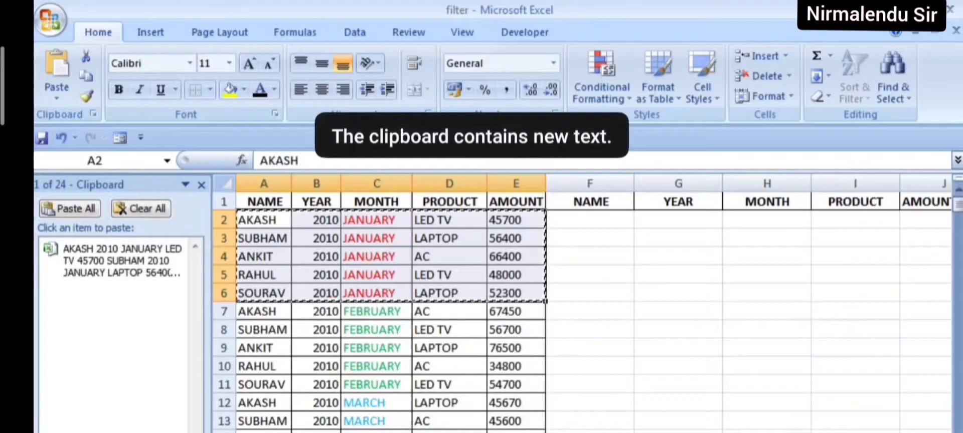
- Copy the January 2011 rows, A62:E66, to the Office Clipboard
{"action": "scroll", "coordinate": [378, 311], "scroll_direction": "down", "scroll_amount": 7}
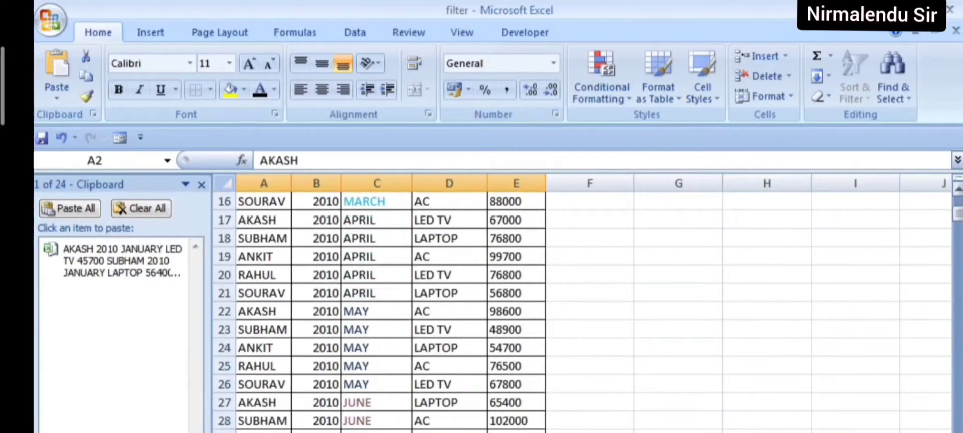
{"action": "scroll", "coordinate": [378, 311], "scroll_direction": "down", "scroll_amount": 11}
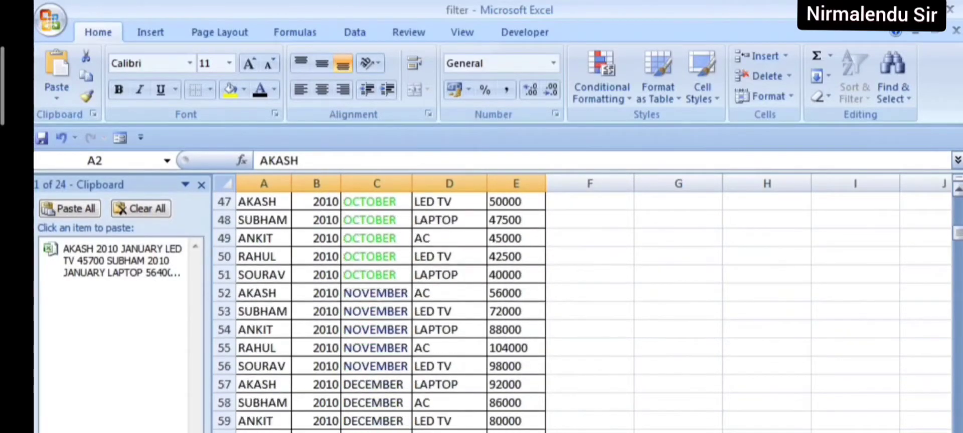
{"action": "scroll", "coordinate": [378, 311], "scroll_direction": "down", "scroll_amount": 2}
{"action": "left_click_drag", "start_coordinate": [260, 256], "coordinate": [511, 328]}
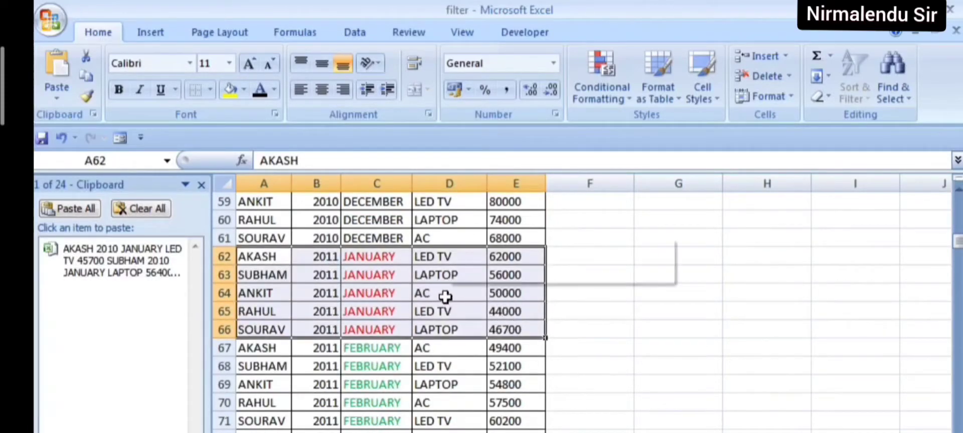
{"action": "right_click", "coordinate": [448, 299]}
{"action": "left_click", "coordinate": [489, 329]}
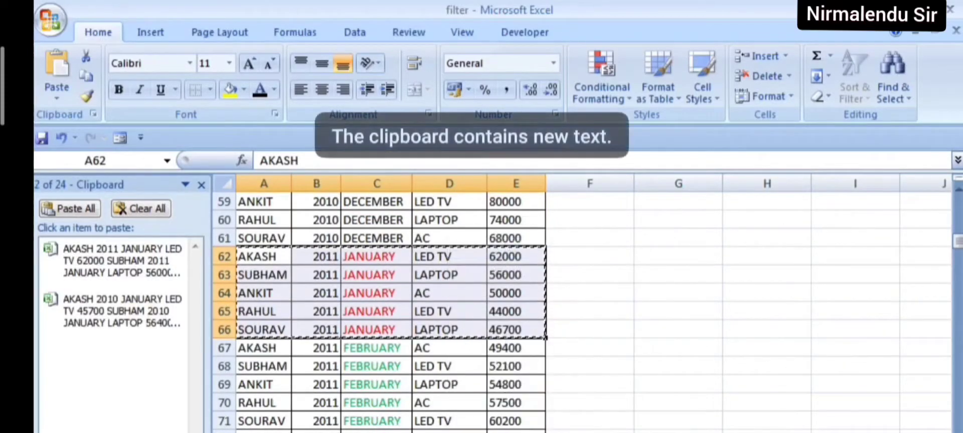
- Copy the January 2012 rows, A122:E126, to the Office Clipboard
{"action": "scroll", "coordinate": [378, 311], "scroll_direction": "down", "scroll_amount": 3}
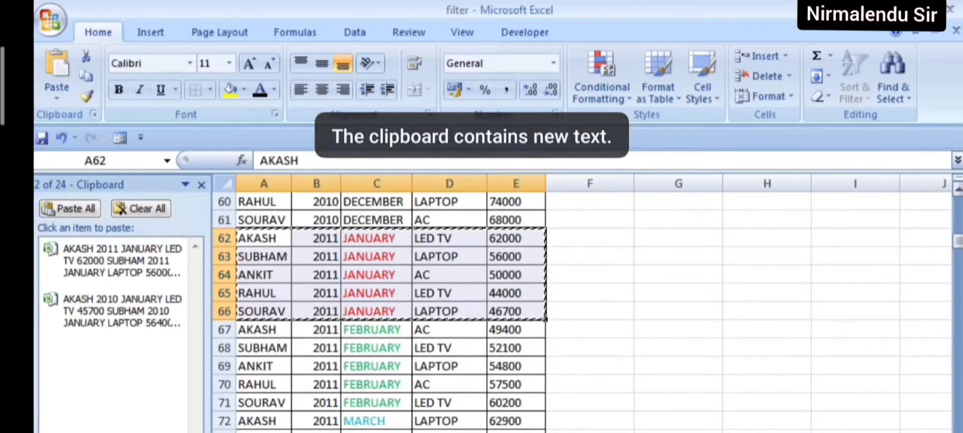
{"action": "scroll", "coordinate": [379, 311], "scroll_direction": "down", "scroll_amount": 11}
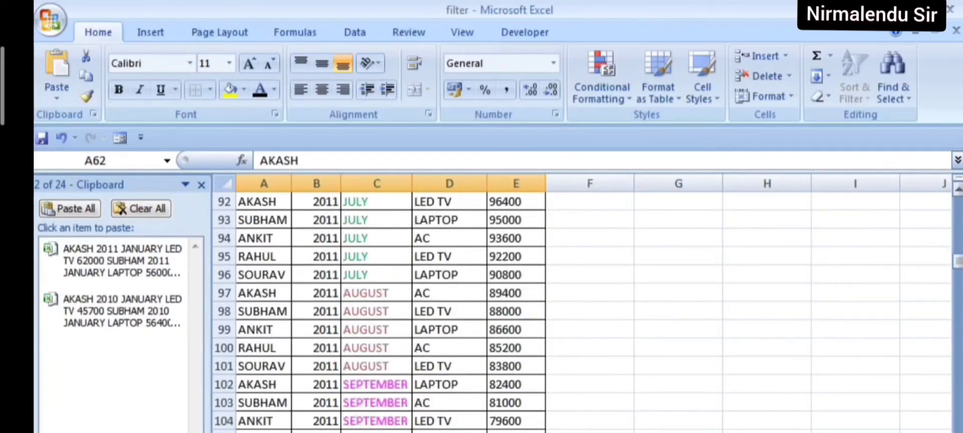
{"action": "scroll", "coordinate": [379, 311], "scroll_direction": "down", "scroll_amount": 7}
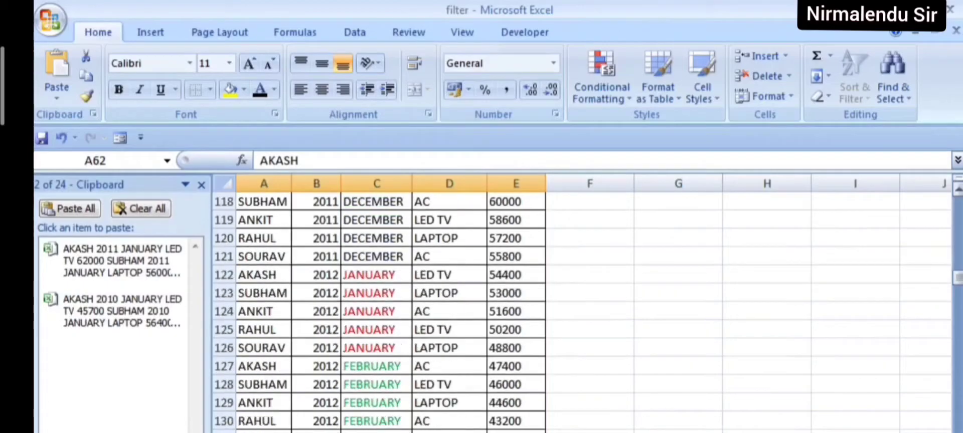
{"action": "left_click_drag", "start_coordinate": [258, 239], "coordinate": [496, 314]}
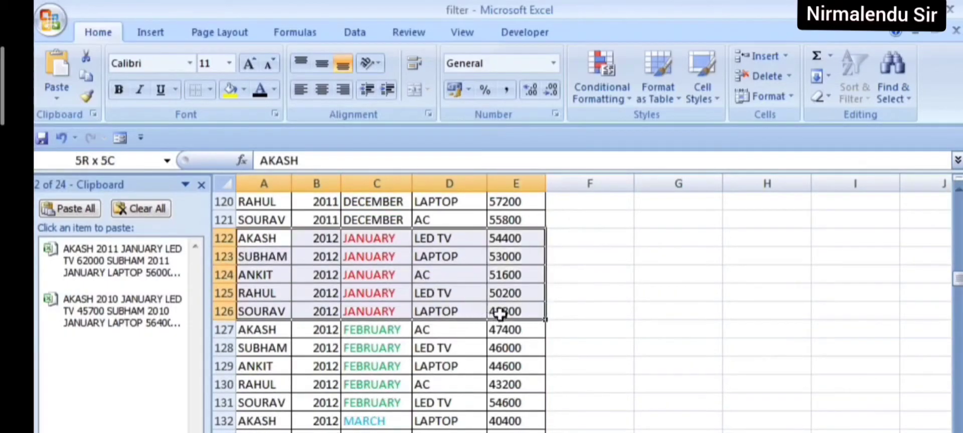
{"action": "right_click", "coordinate": [355, 243]}
{"action": "left_click", "coordinate": [393, 275]}
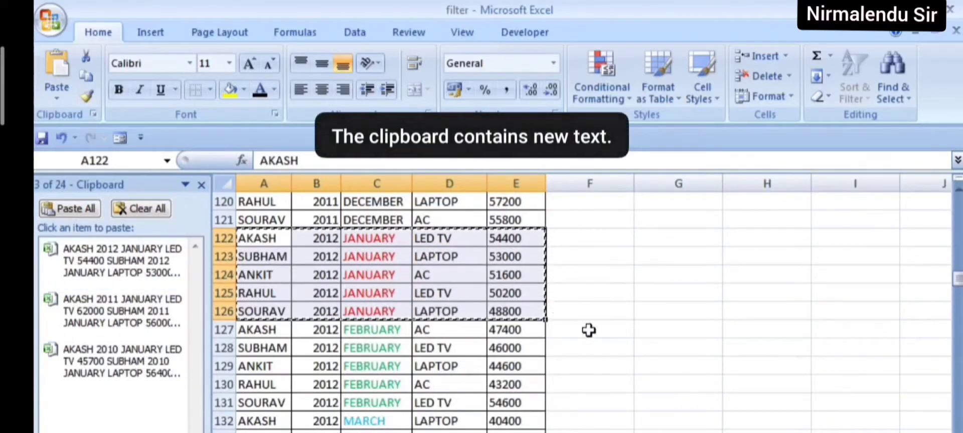
- Paste the copied January 2010 rows from the Office Clipboard into the second table, starting at F2
{"action": "scroll", "coordinate": [631, 379], "scroll_direction": "up", "scroll_amount": 11}
{"action": "scroll", "coordinate": [630, 378], "scroll_direction": "up", "scroll_amount": 17}
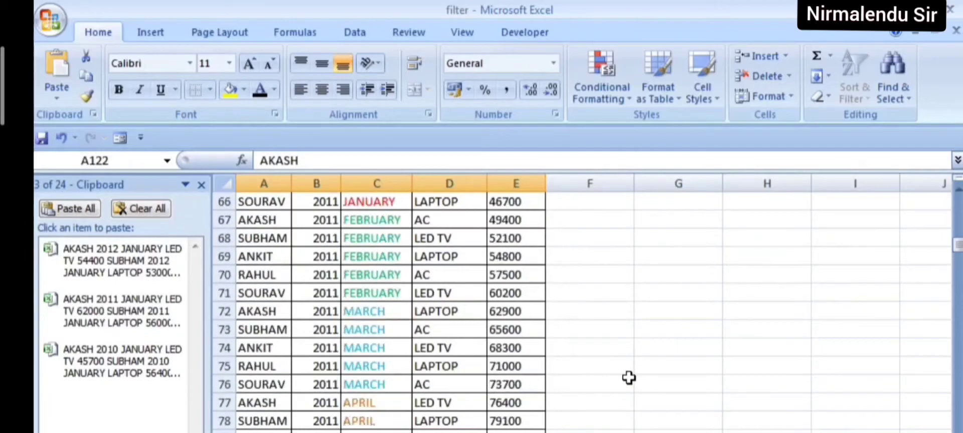
{"action": "scroll", "coordinate": [629, 377], "scroll_direction": "up", "scroll_amount": 10}
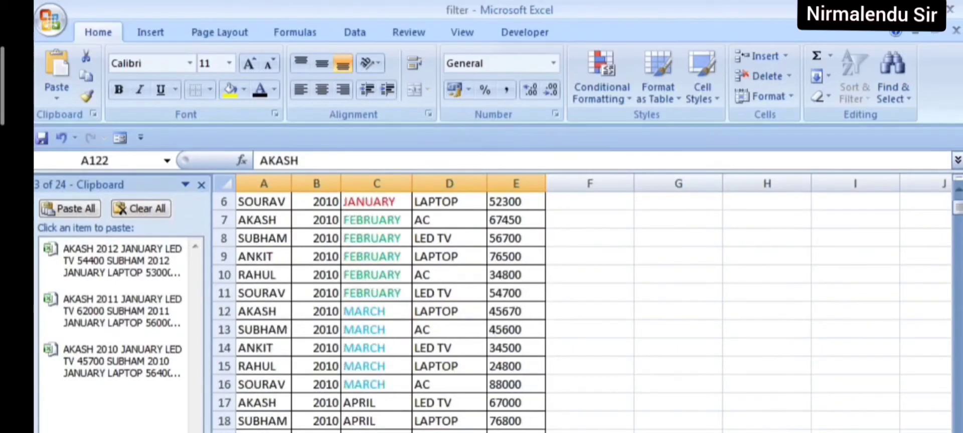
{"action": "left_click", "coordinate": [678, 432]}
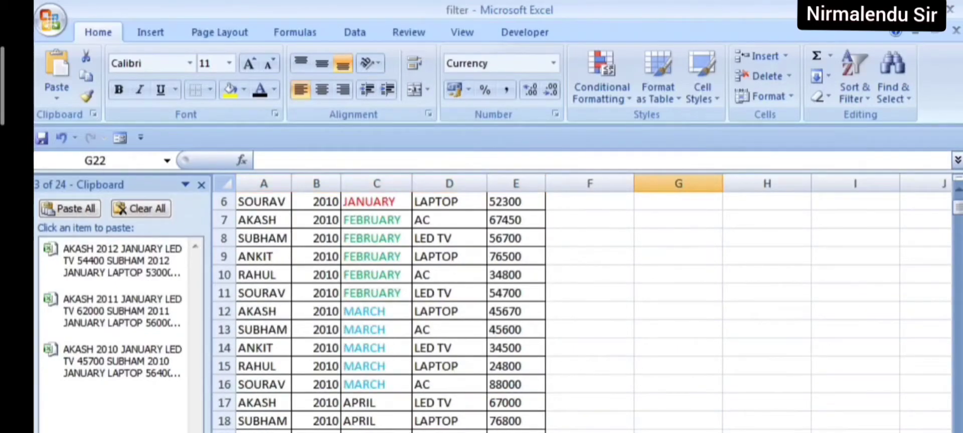
{"action": "scroll", "coordinate": [604, 421], "scroll_direction": "right", "scroll_amount": 2}
{"action": "scroll", "coordinate": [604, 421], "scroll_direction": "up", "scroll_amount": 2}
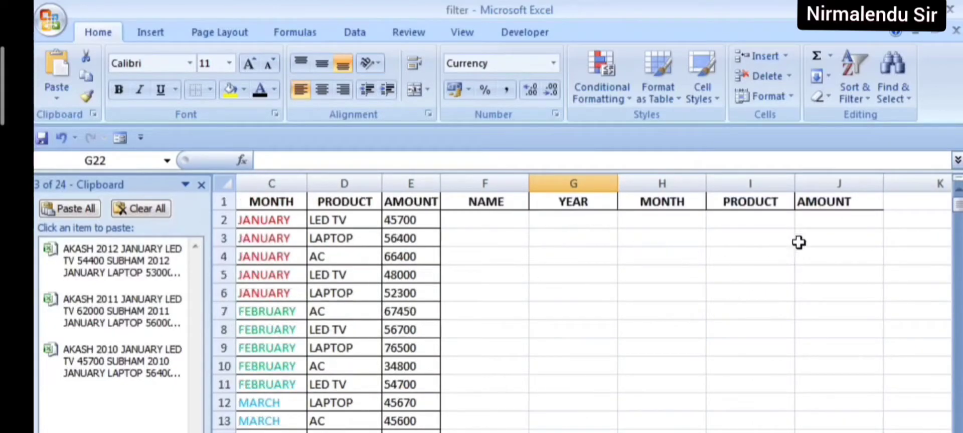
{"action": "left_click", "coordinate": [479, 215]}
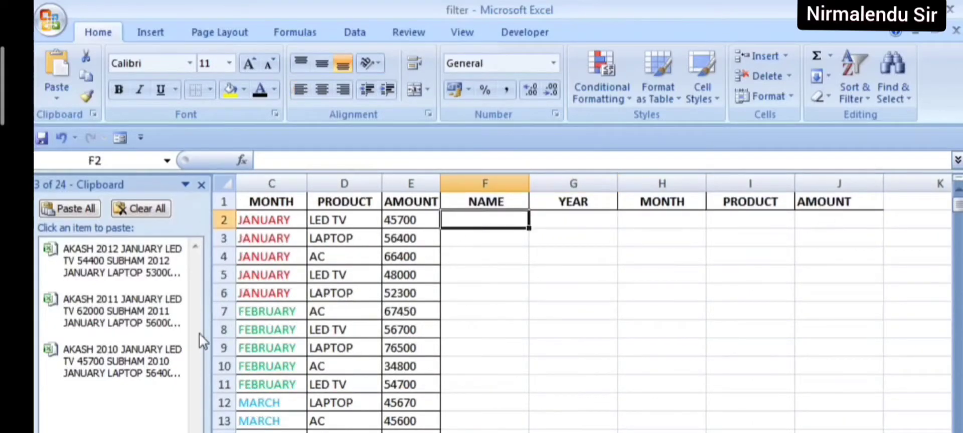
{"action": "left_click", "coordinate": [107, 369]}
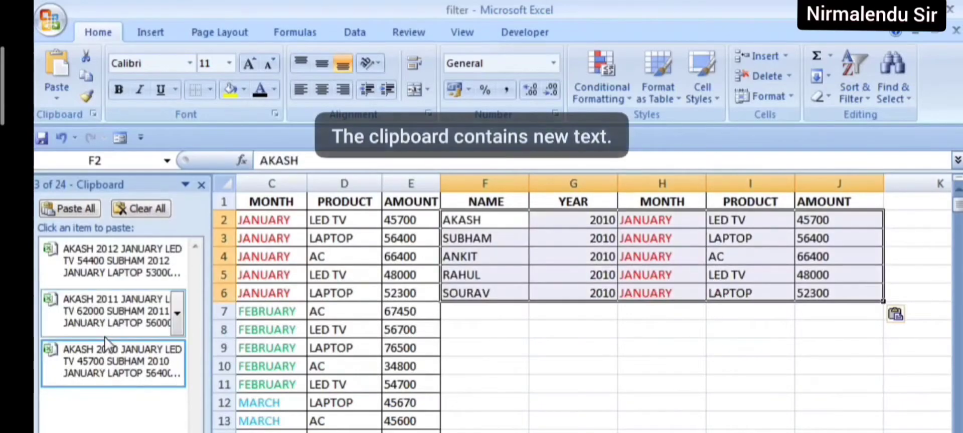
- Paste the copied January 2011 rows at F7 and the January 2012 rows at F12 from the Office Clipboard
{"action": "left_click", "coordinate": [150, 321]}
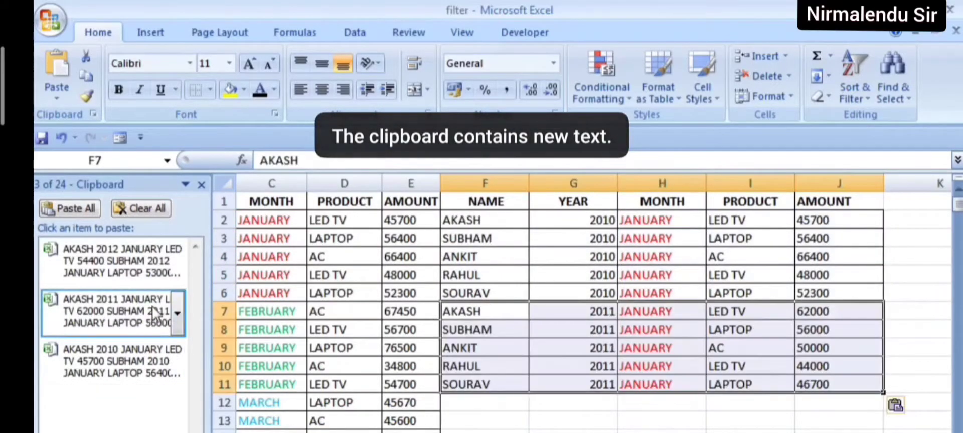
{"action": "left_click", "coordinate": [466, 410]}
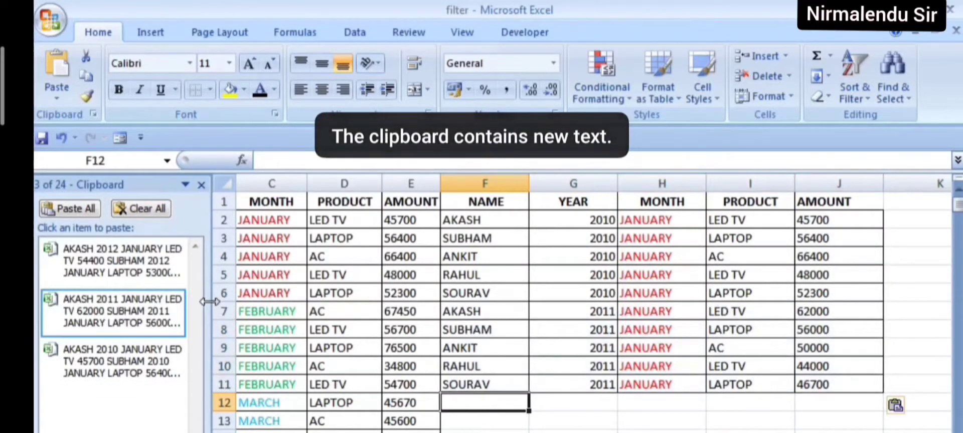
{"action": "left_click", "coordinate": [138, 255]}
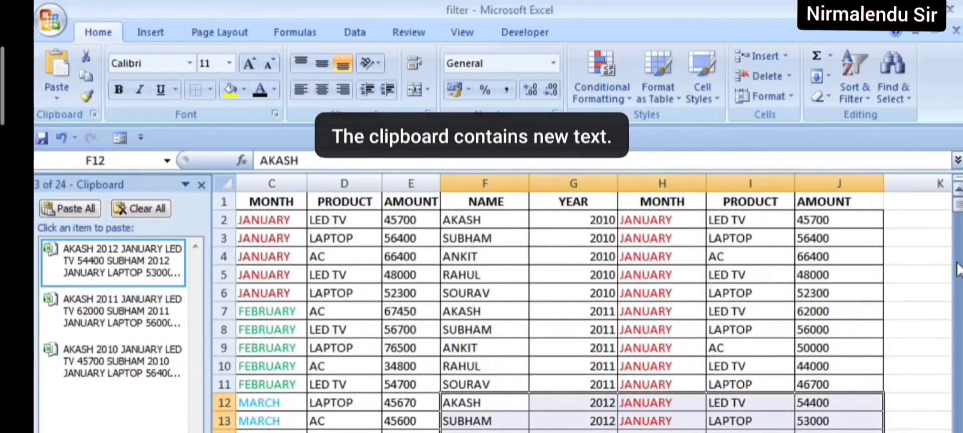
{"action": "left_click_drag", "start_coordinate": [958, 199], "coordinate": [958, 191]}
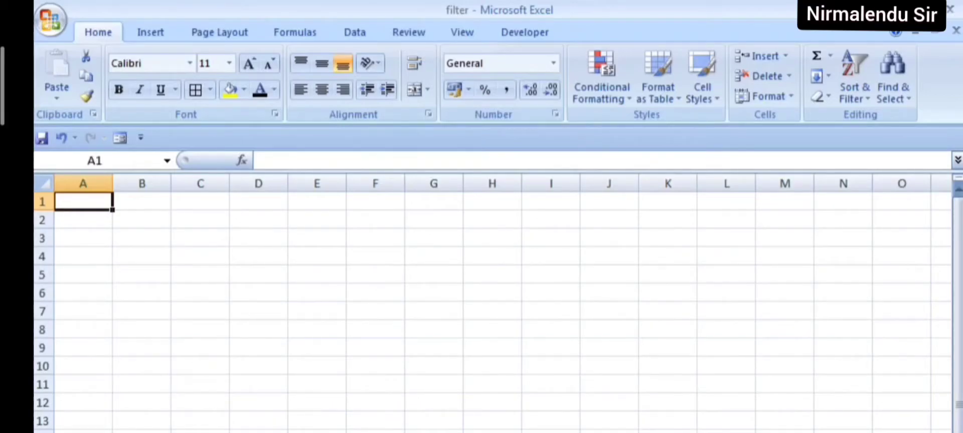
- Select all cells of the empty sheet and view the full list of number format categories
{"action": "left_click", "coordinate": [45, 182]}
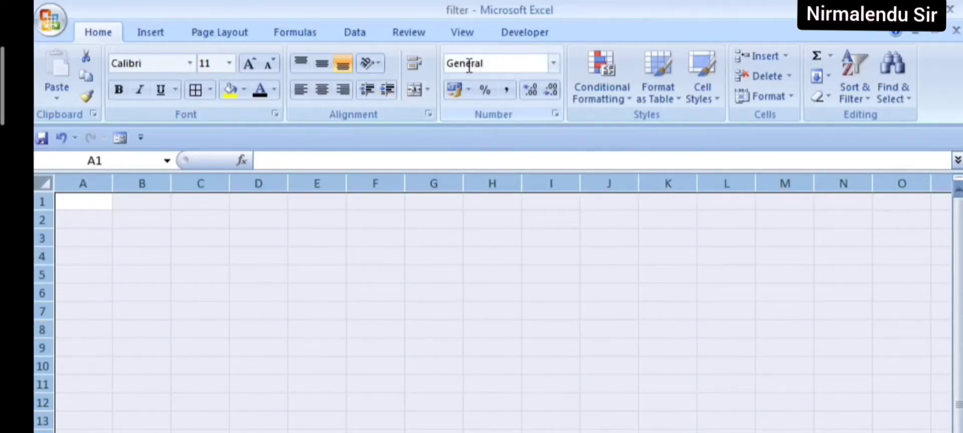
{"action": "left_click", "coordinate": [555, 63]}
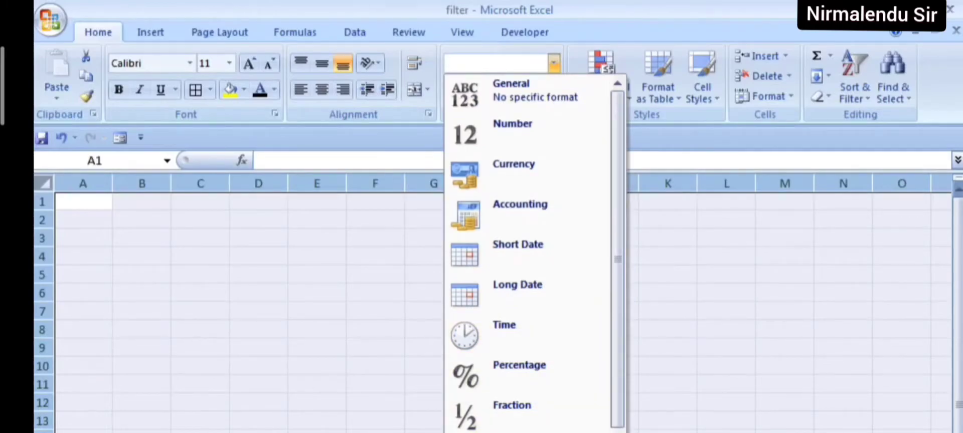
{"action": "left_click", "coordinate": [527, 432]}
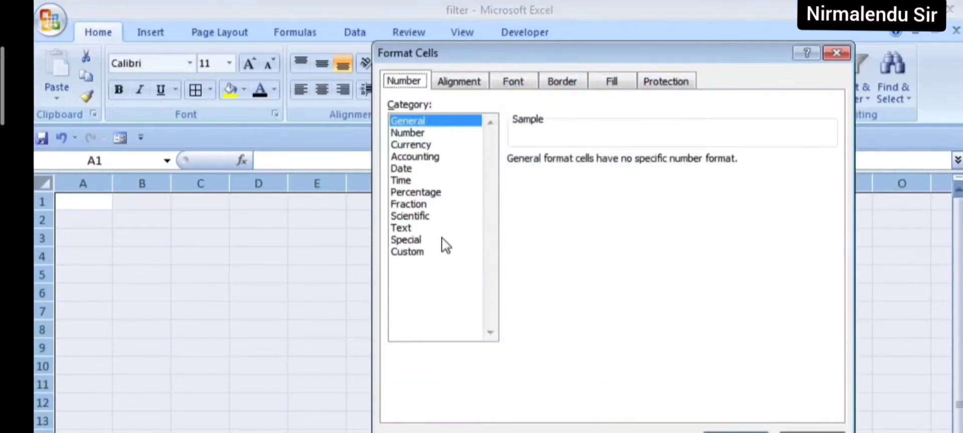
{"action": "left_click_drag", "start_coordinate": [504, 47], "coordinate": [356, 12]}
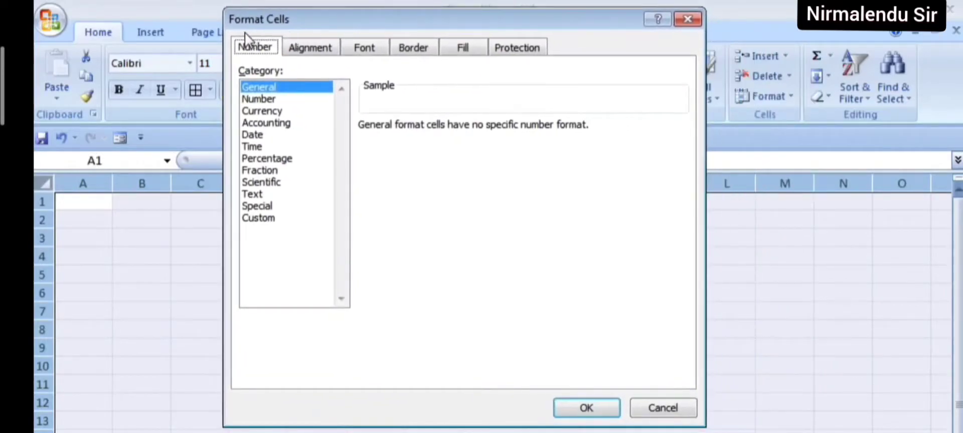
{"action": "left_click", "coordinate": [688, 19]}
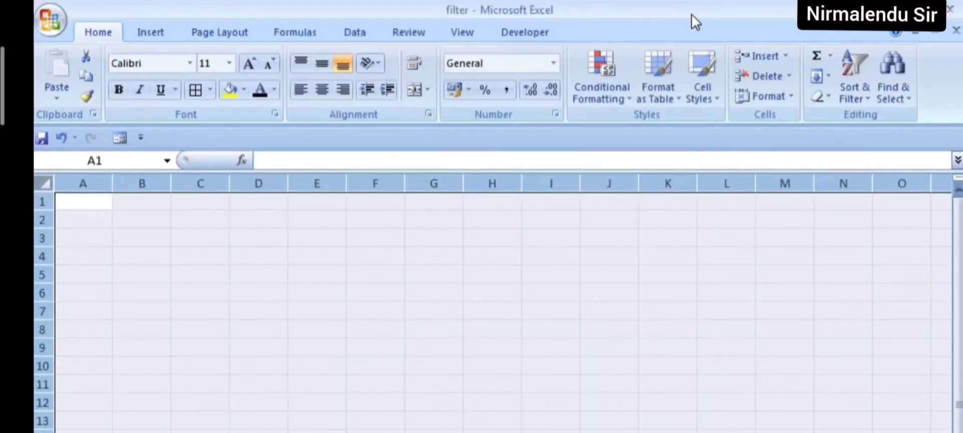
- Apply the custom number format ;;; to all cells of the empty sheet
{"action": "right_click", "coordinate": [80, 202]}
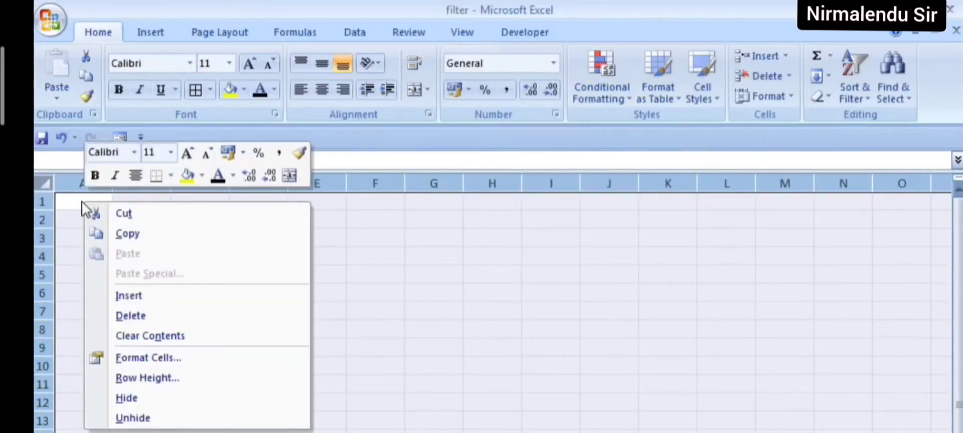
{"action": "left_click", "coordinate": [180, 358]}
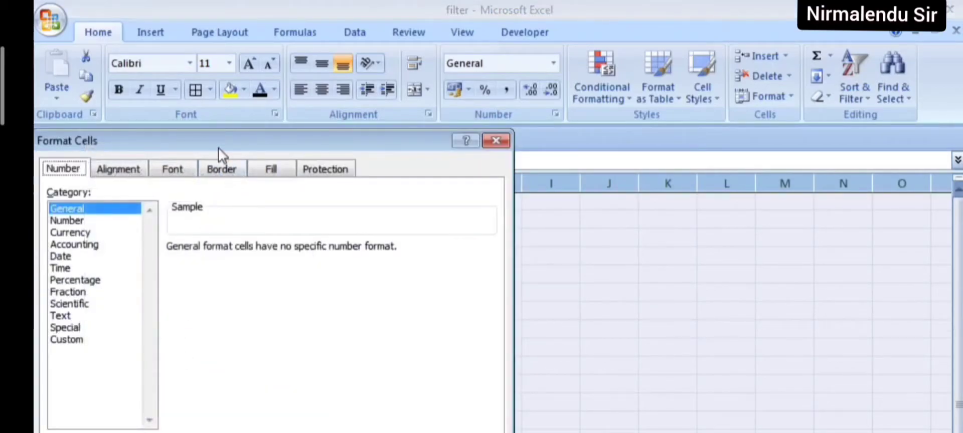
{"action": "left_click_drag", "start_coordinate": [221, 139], "coordinate": [388, 101]}
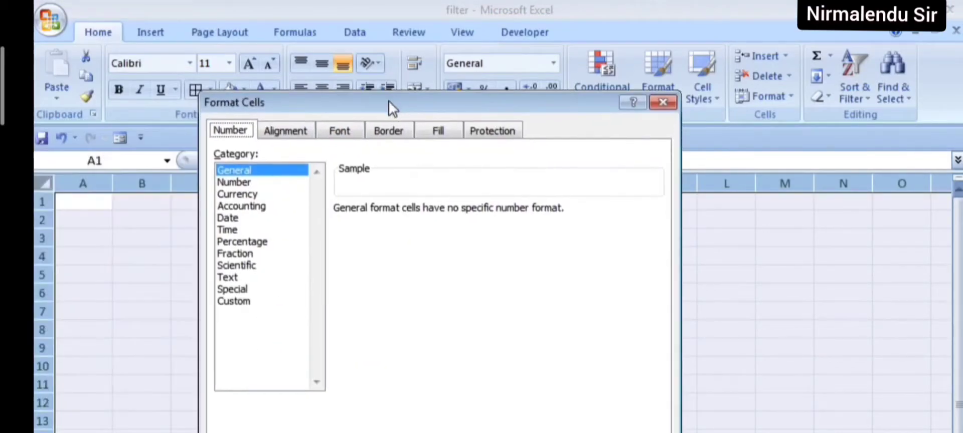
{"action": "left_click", "coordinate": [242, 303]}
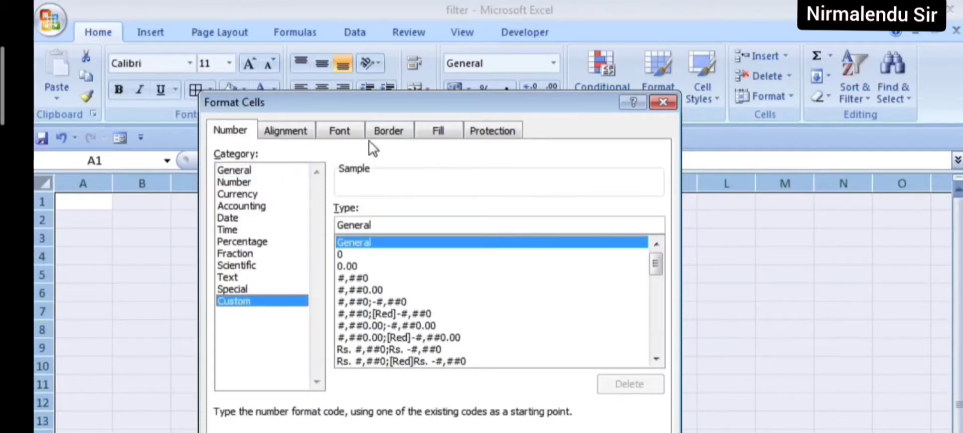
{"action": "left_click_drag", "start_coordinate": [363, 104], "coordinate": [297, 80]}
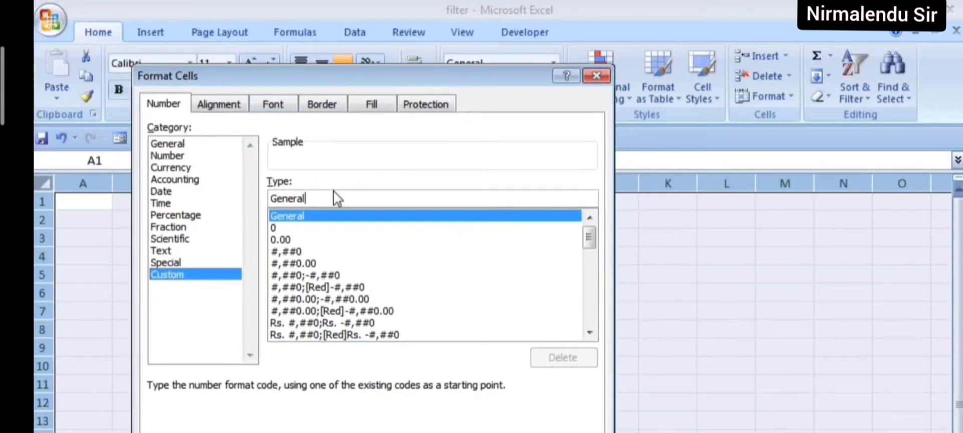
{"action": "key", "text": "BackSpace"}
{"action": "key", "text": "BackSpace"}
{"action": "key", "text": "BackSpace"}
{"action": "key", "text": "BackSpace"}
{"action": "key", "text": "BackSpace"}
{"action": "key", "text": "BackSpace"}
{"action": "key", "text": "BackSpace"}
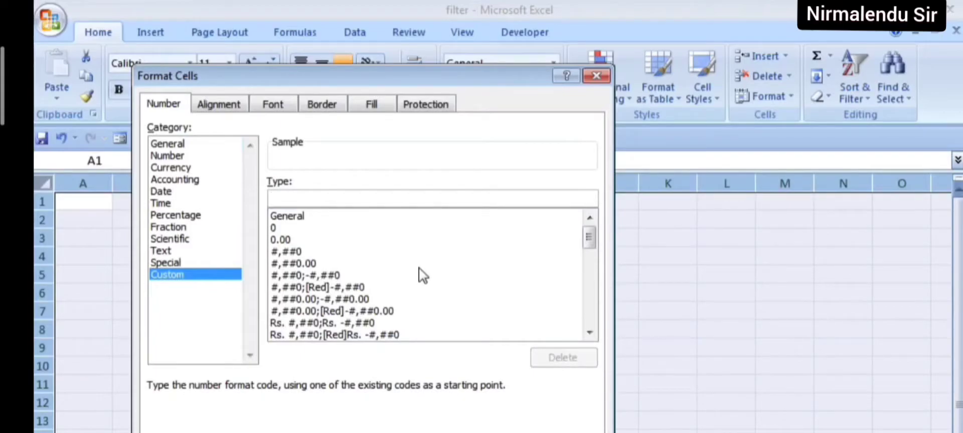
{"action": "type", "text": ";;;"}
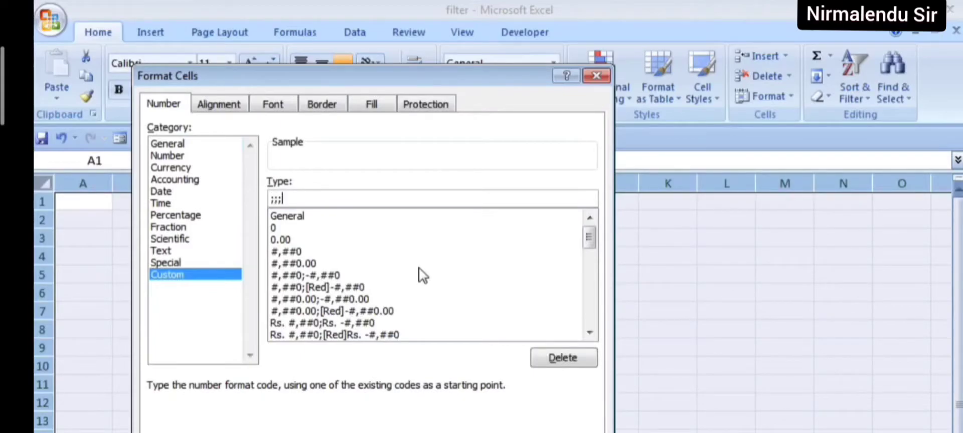
{"action": "key", "text": "Return"}
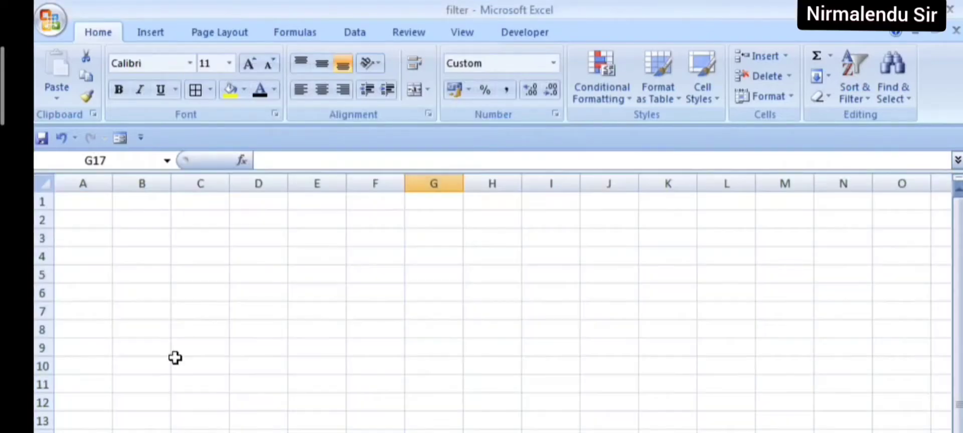
- Enter the test texts monday, gff and gygjgh in cells A1 to C1
{"action": "left_click", "coordinate": [95, 203]}
{"action": "type", "text": "monday"}
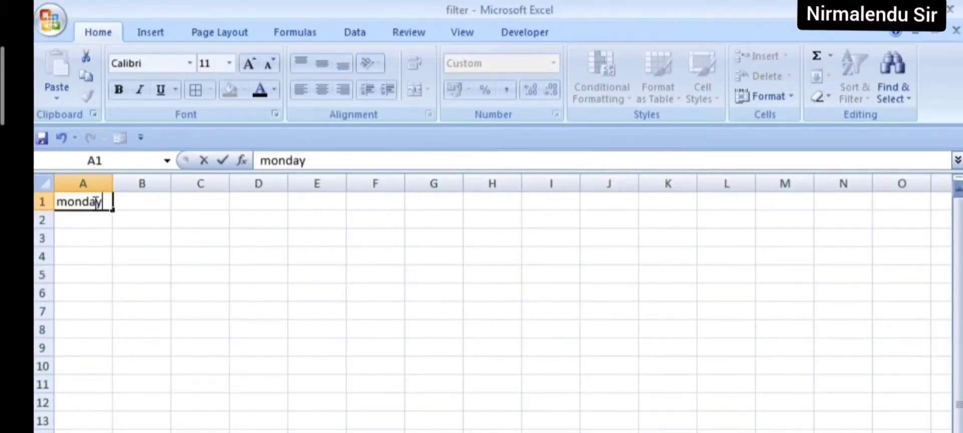
{"action": "key", "text": "Tab"}
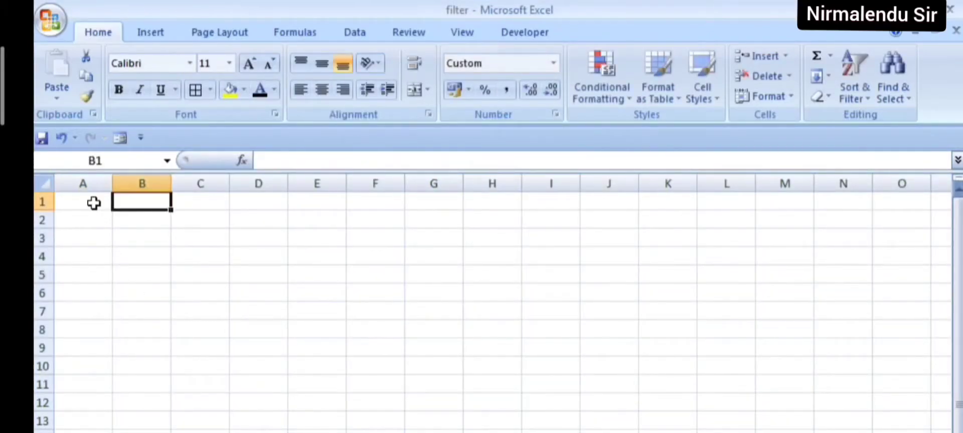
{"action": "type", "text": "gff"}
{"action": "key", "text": "Tab"}
{"action": "type", "text": "gygjgh"}
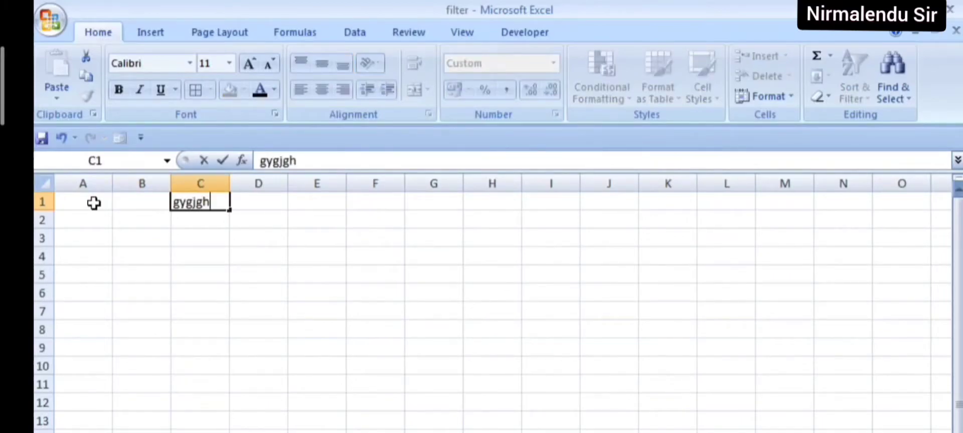
{"action": "key", "text": "Tab"}
- Enter 54, gjhgh, gjgmgh, jh and jhgbhg across cells B77 to F77 to test the hidden format further down
{"action": "key", "text": "Down"}
{"action": "key", "text": "Left"}
{"action": "key", "text": "Page_Down"}
{"action": "key", "text": "Left"}
{"action": "key", "text": "Page_Down"}
{"action": "key", "text": "Right"}
{"action": "key", "text": "Page_Down"}
{"action": "key", "text": "Left"}
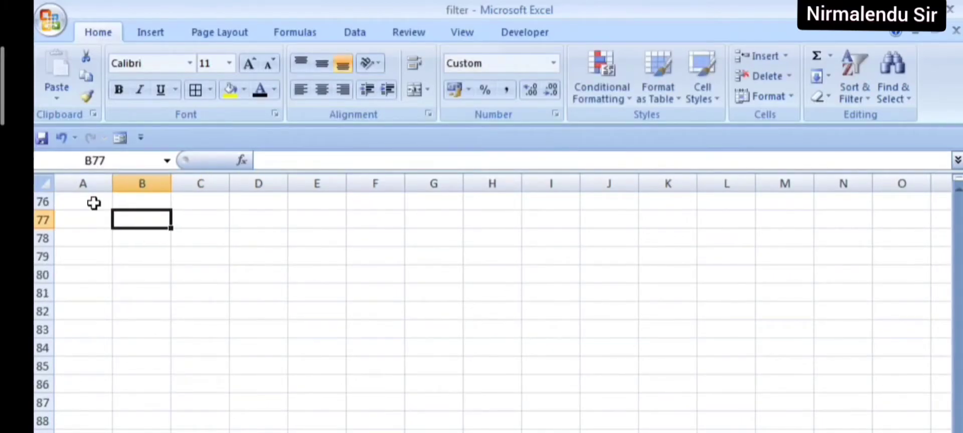
{"action": "type", "text": "54"}
{"action": "key", "text": "Tab"}
{"action": "type", "text": "gjhgh"}
{"action": "key", "text": "Tab"}
{"action": "type", "text": "gjgmgh"}
{"action": "key", "text": "Tab"}
{"action": "type", "text": "jh"}
{"action": "key", "text": "Tab"}
{"action": "type", "text": "jhgbhg"}
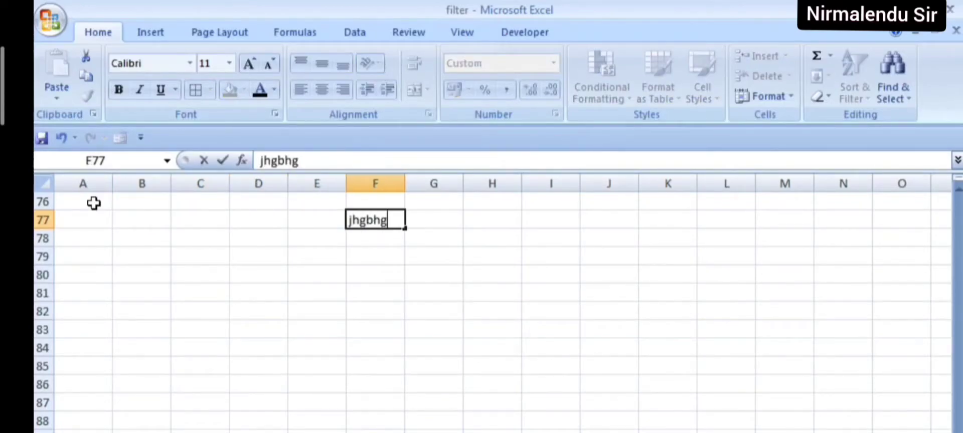
{"action": "key", "text": "Tab"}
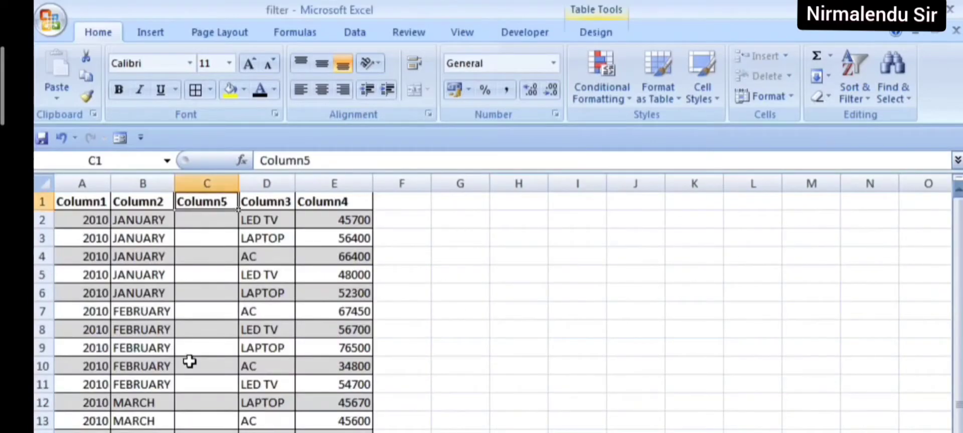
- Apply the custom number format ;;; to the whole of column C in the sheet with the banded table
{"action": "left_click", "coordinate": [217, 173]}
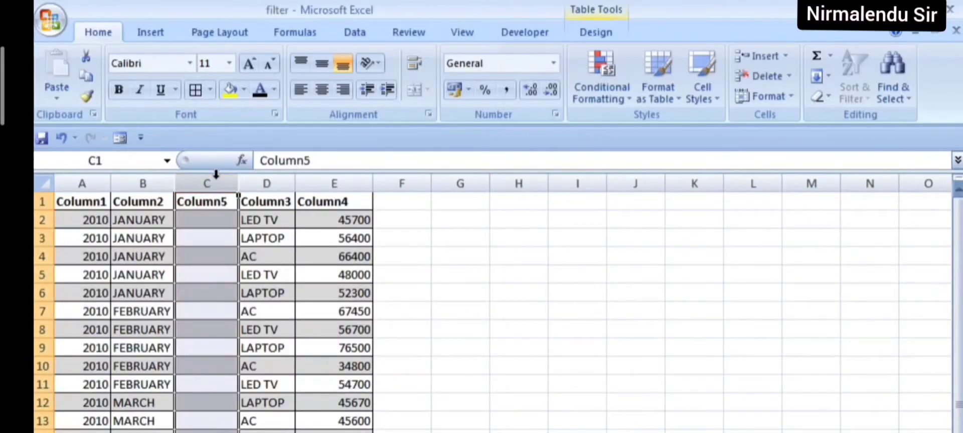
{"action": "right_click", "coordinate": [207, 220]}
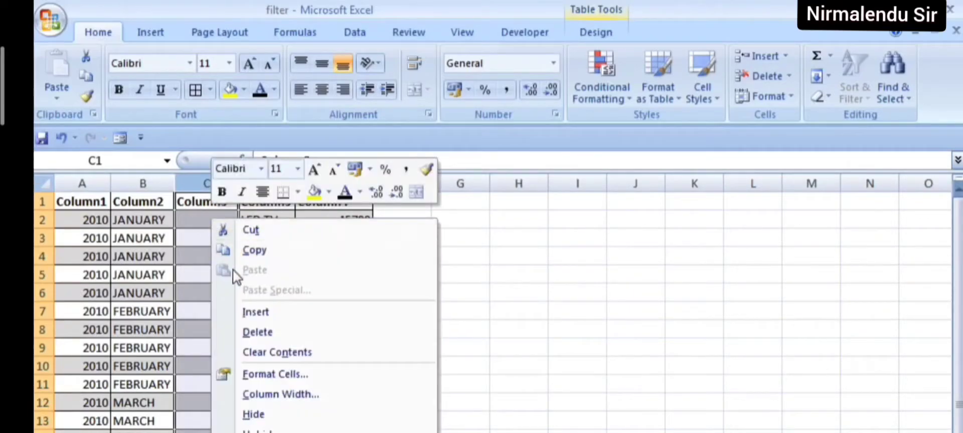
{"action": "left_click", "coordinate": [256, 375]}
{"action": "left_click_drag", "start_coordinate": [254, 161], "coordinate": [391, 7]}
{"action": "left_click", "coordinate": [209, 209]}
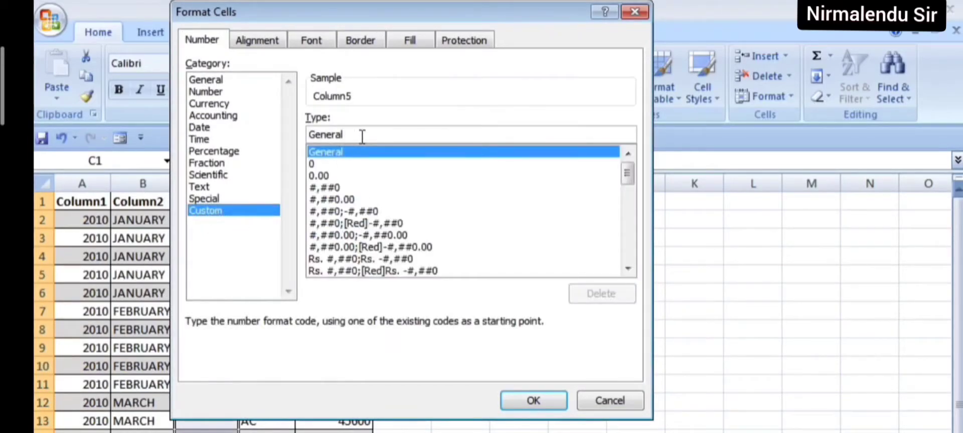
{"action": "left_click", "coordinate": [362, 136]}
{"action": "key", "text": "BackSpace"}
{"action": "key", "text": "BackSpace"}
{"action": "key", "text": "BackSpace"}
{"action": "key", "text": "BackSpace"}
{"action": "key", "text": "BackSpace"}
{"action": "key", "text": "BackSpace"}
{"action": "key", "text": "BackSpace"}
{"action": "type", "text": ";;;"}
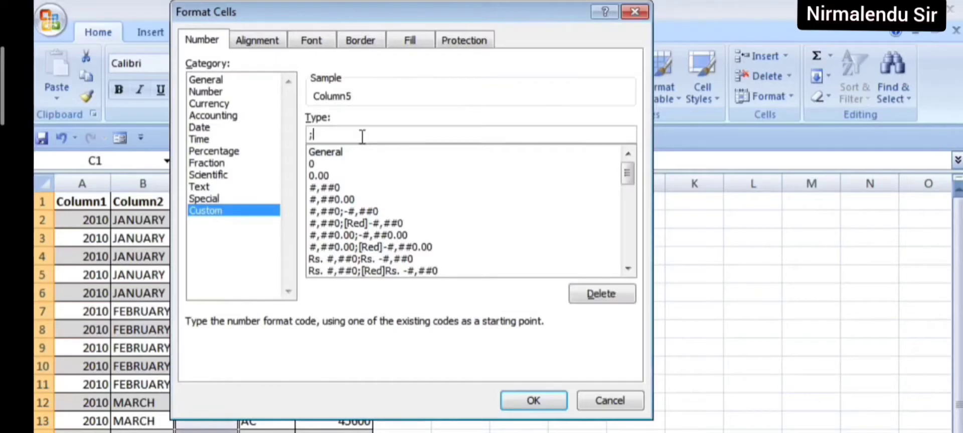
{"action": "left_click", "coordinate": [532, 401]}
{"action": "left_click", "coordinate": [490, 385]}
- Enter the test texts hgfhfg, fgfdg, g, bhfd and gdfgf down column C from C1 to check the hidden format
{"action": "left_click", "coordinate": [223, 203]}
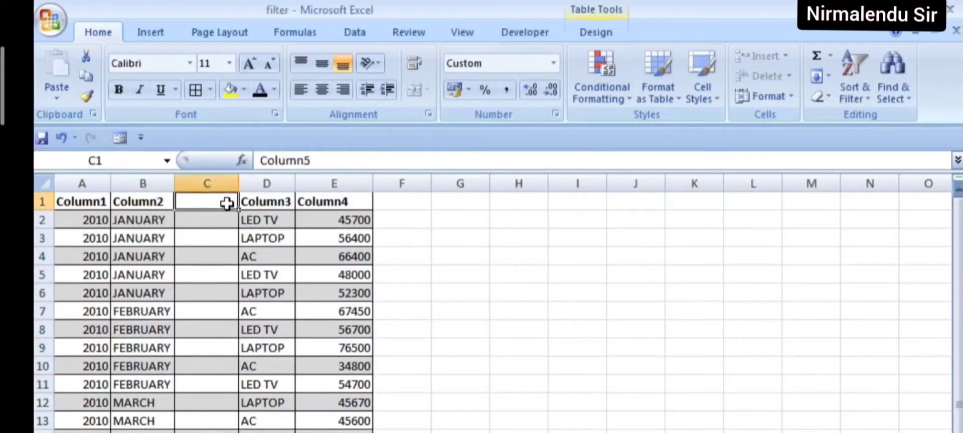
{"action": "type", "text": "hgfhfg"}
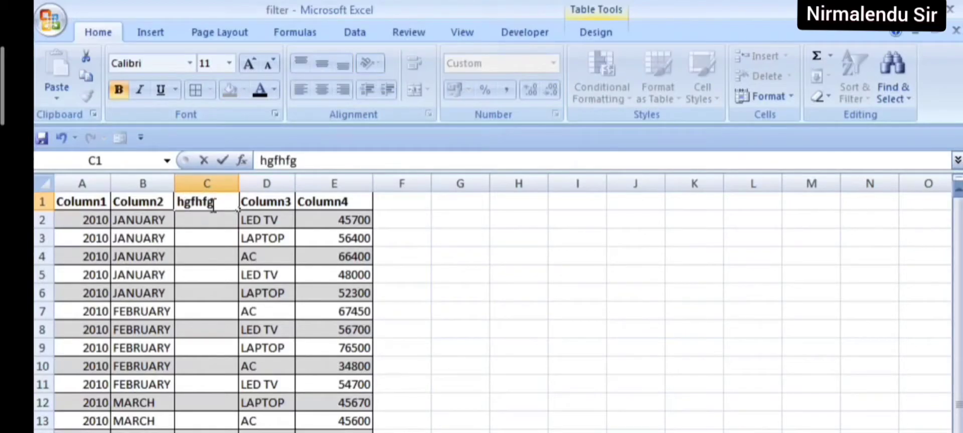
{"action": "key", "text": "Return"}
{"action": "type", "text": "fgfdg"}
{"action": "key", "text": "Return"}
{"action": "type", "text": "g"}
{"action": "key", "text": "Return"}
{"action": "type", "text": "bhfd"}
{"action": "key", "text": "Return"}
{"action": "type", "text": "gdfgf"}
{"action": "key", "text": "Return"}
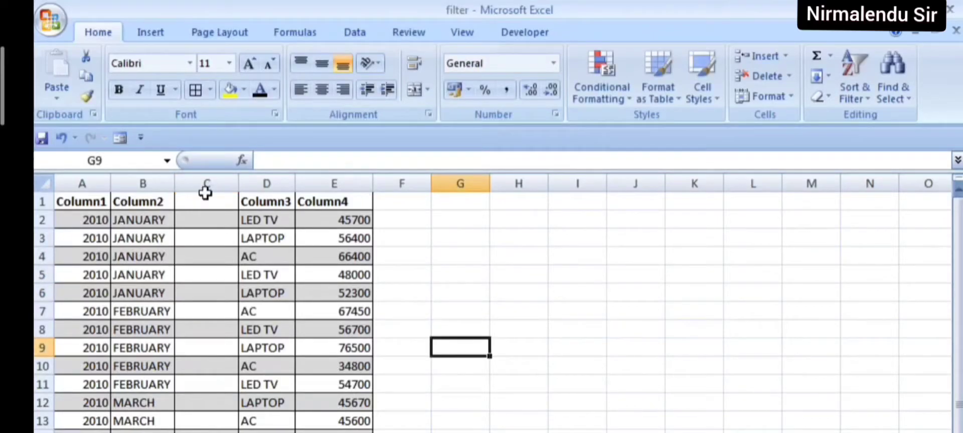
- Enter the test text fdxfdfg in cell C3 of the hidden column
{"action": "left_click", "coordinate": [202, 238]}
{"action": "type", "text": "fdxfdfg"}
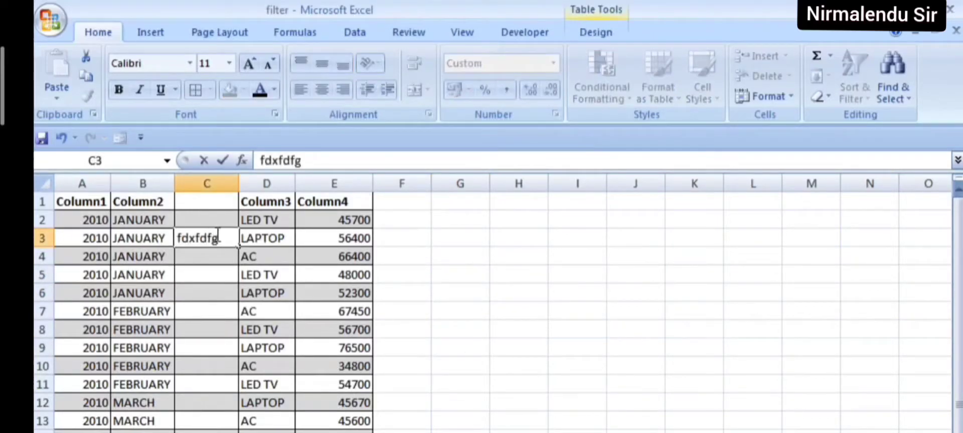
{"action": "key", "text": "Return"}
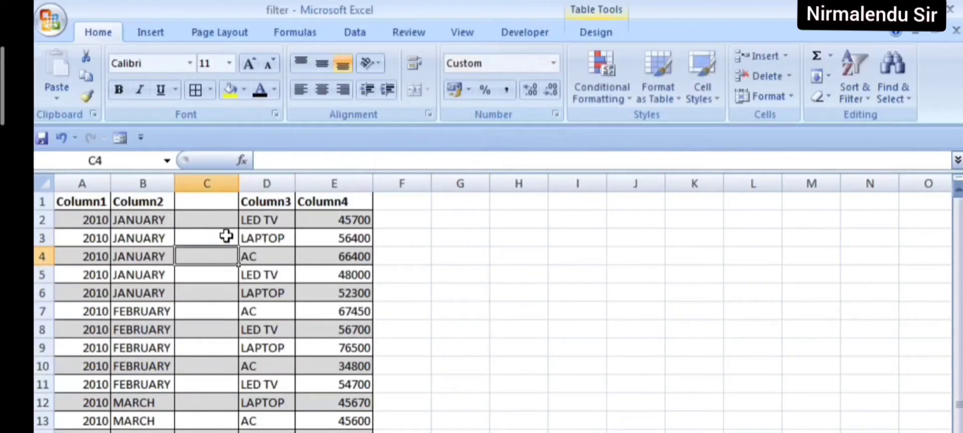
- Remove the custom number format ;;; from the whole of column C so its contents can be displayed
{"action": "left_click", "coordinate": [211, 184]}
{"action": "right_click", "coordinate": [201, 237]}
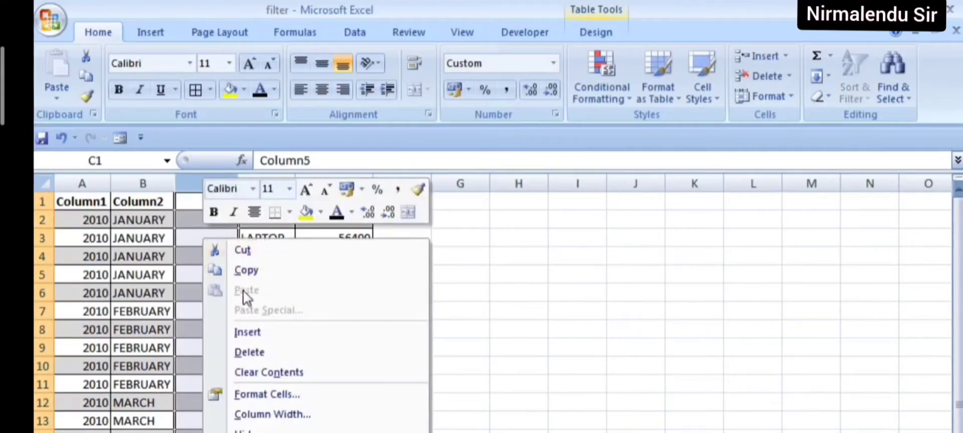
{"action": "left_click", "coordinate": [270, 395]}
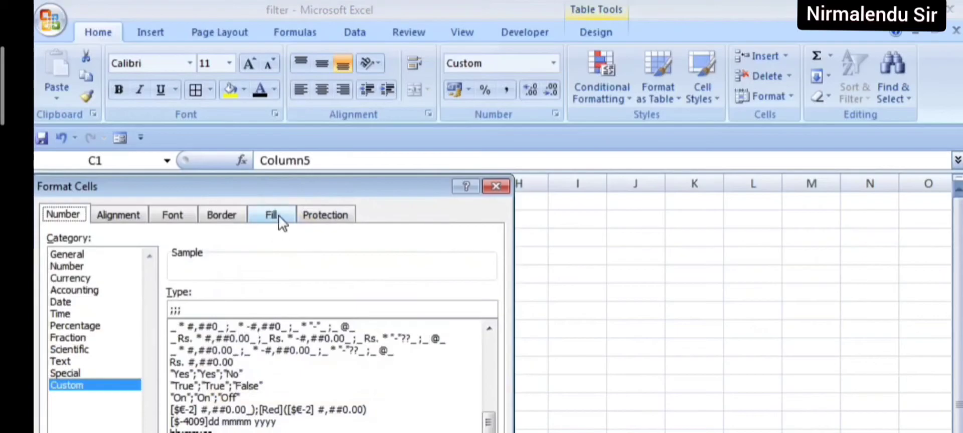
{"action": "left_click_drag", "start_coordinate": [275, 188], "coordinate": [378, 45]}
{"action": "left_click", "coordinate": [183, 244]}
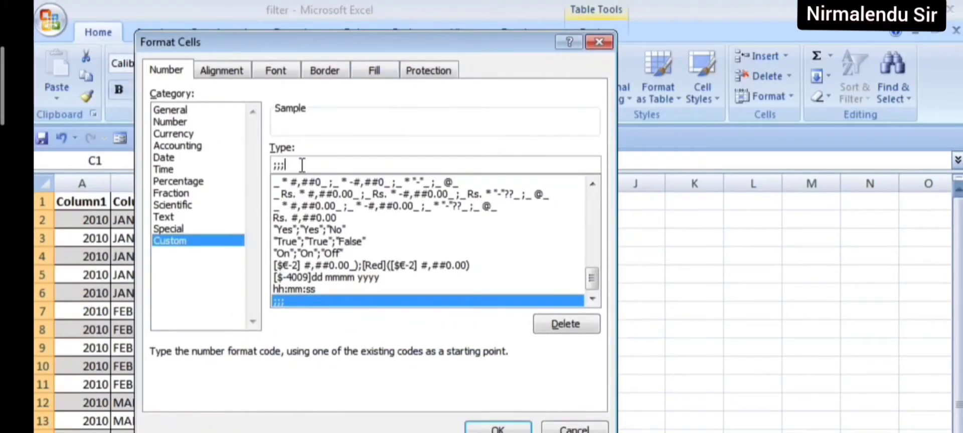
{"action": "key", "text": "BackSpace"}
{"action": "key", "text": "BackSpace"}
{"action": "key", "text": "BackSpace"}
{"action": "left_click", "coordinate": [497, 427]}
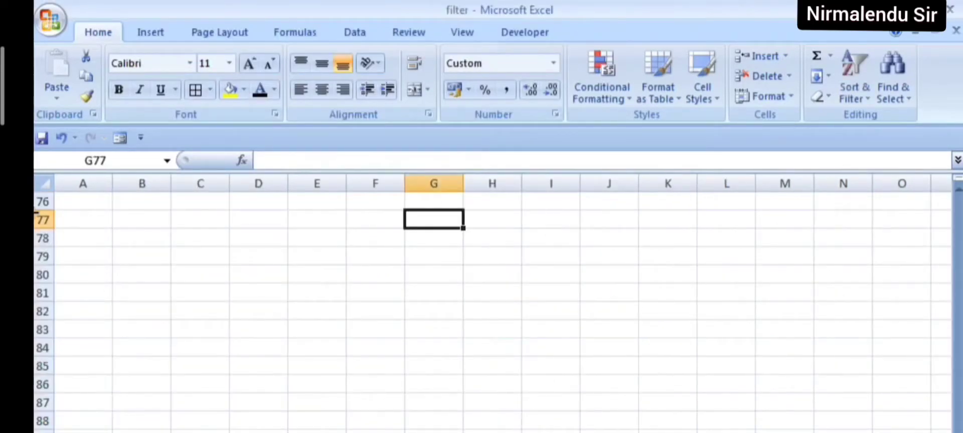
- Remove the custom number format ;;; from all cells of the test sheet without a table
{"action": "left_click", "coordinate": [41, 184]}
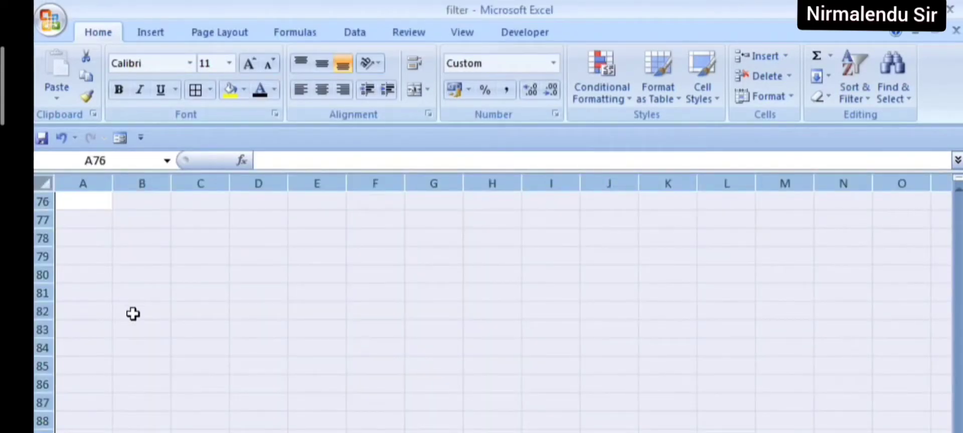
{"action": "scroll", "coordinate": [140, 316], "scroll_direction": "up", "scroll_amount": 5}
{"action": "right_click", "coordinate": [114, 218]}
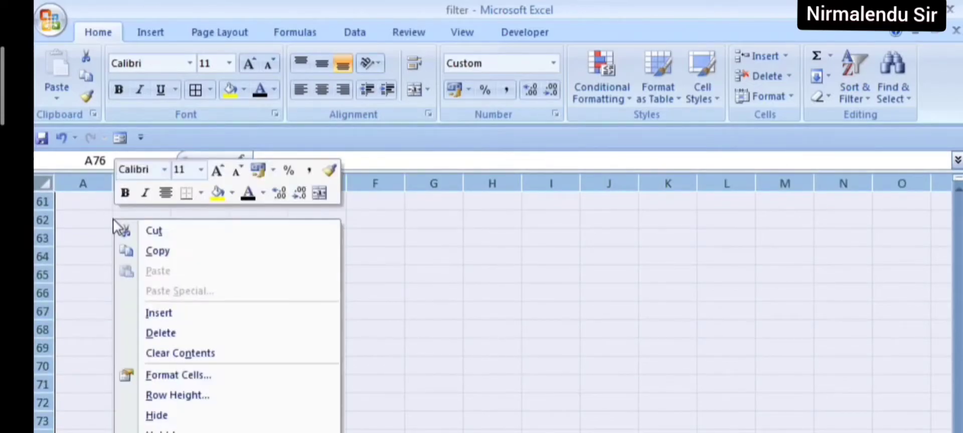
{"action": "left_click", "coordinate": [199, 377]}
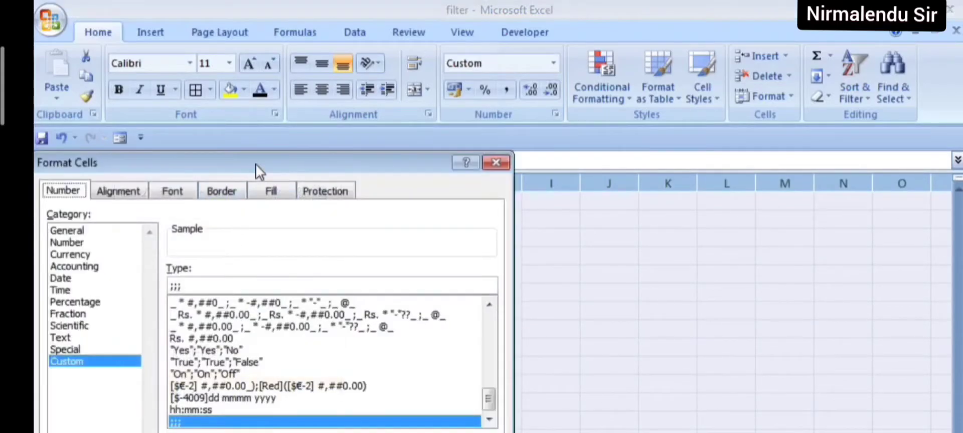
{"action": "left_click", "coordinate": [210, 290]}
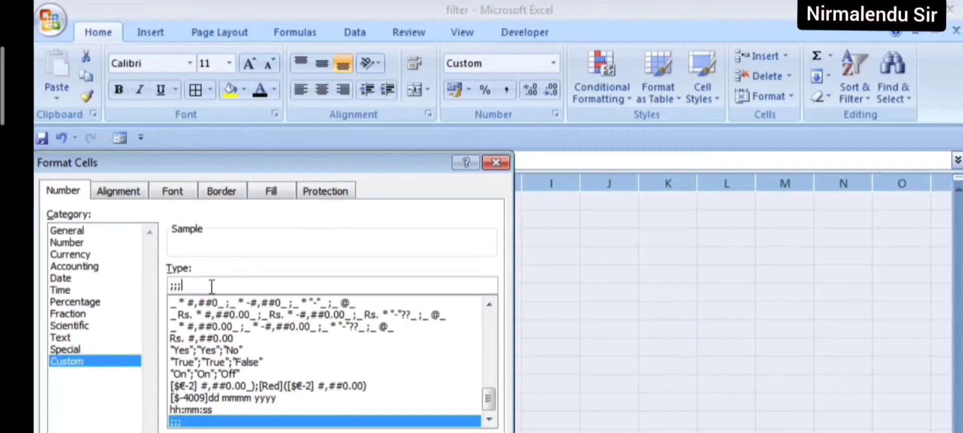
{"action": "key", "text": "BackSpace"}
{"action": "key", "text": "Return"}
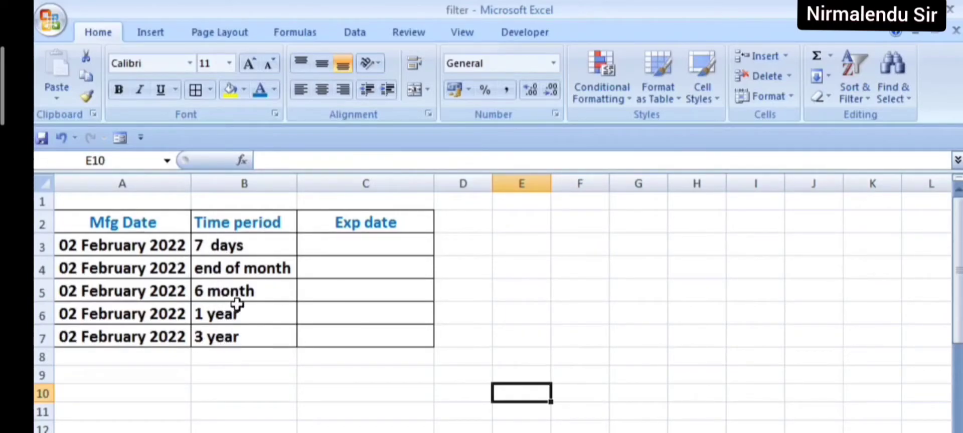
- Calculate the 7-day expiry date in C3 with the formula =A3+7
{"action": "left_click", "coordinate": [350, 249]}
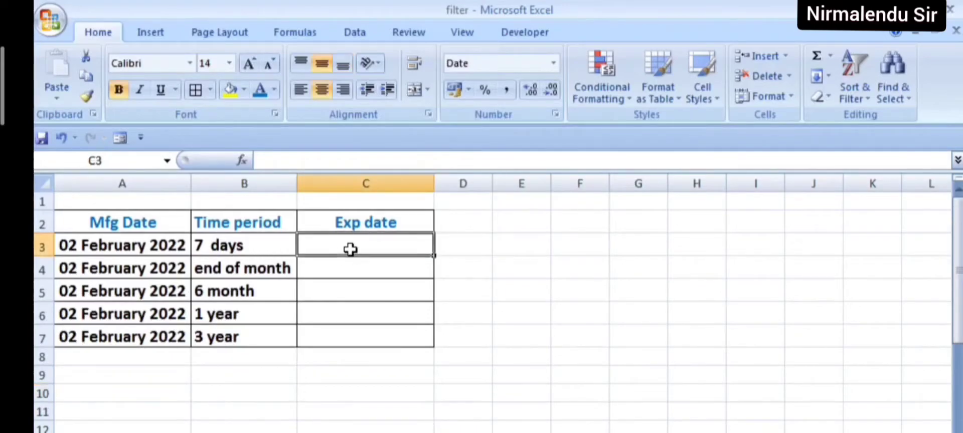
{"action": "type", "text": "="}
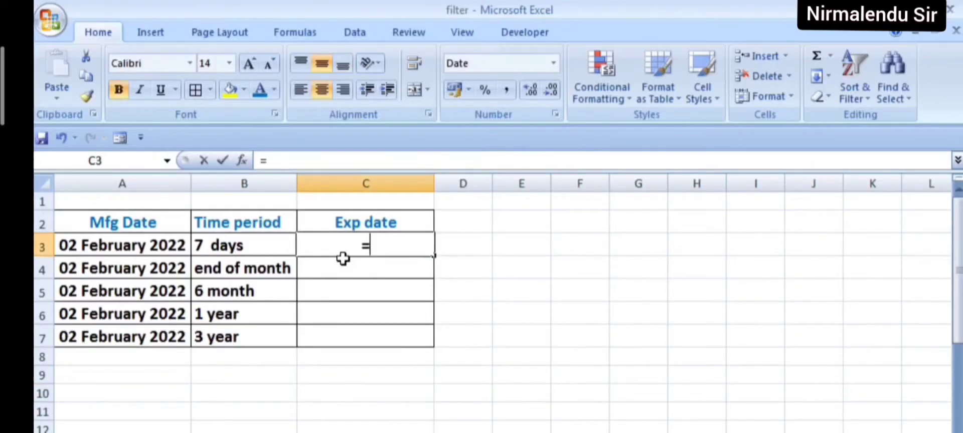
{"action": "left_click", "coordinate": [165, 244]}
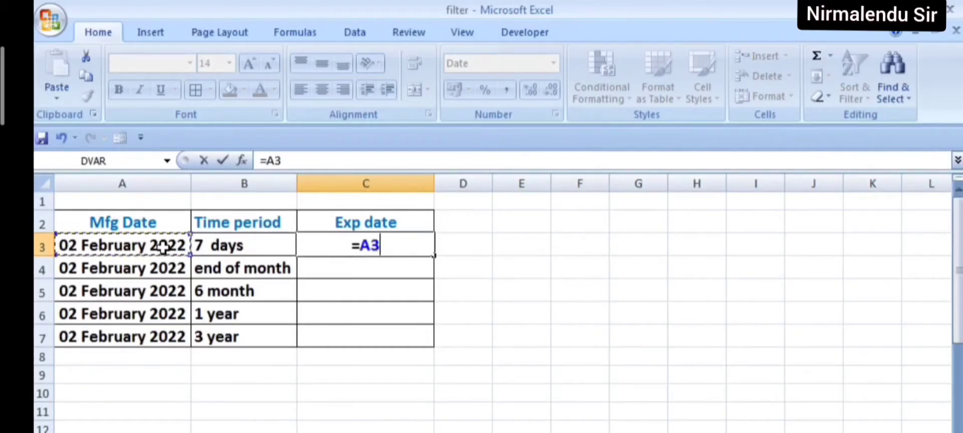
{"action": "type", "text": "+"}
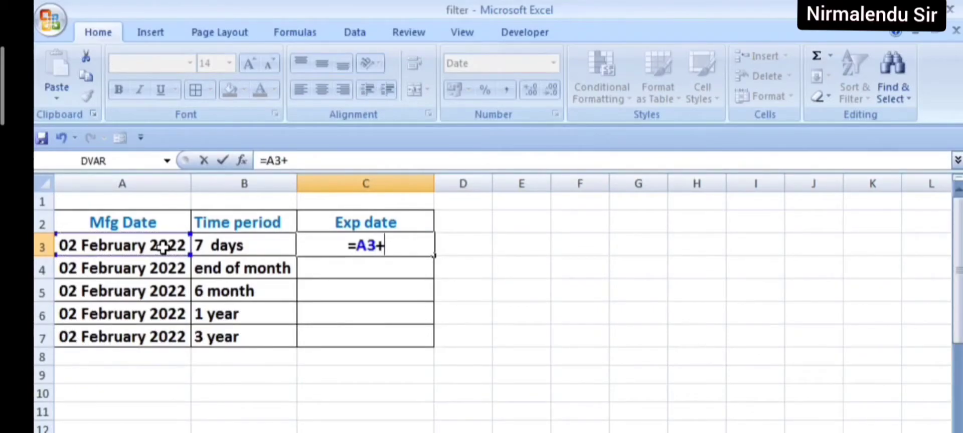
{"action": "type", "text": "7"}
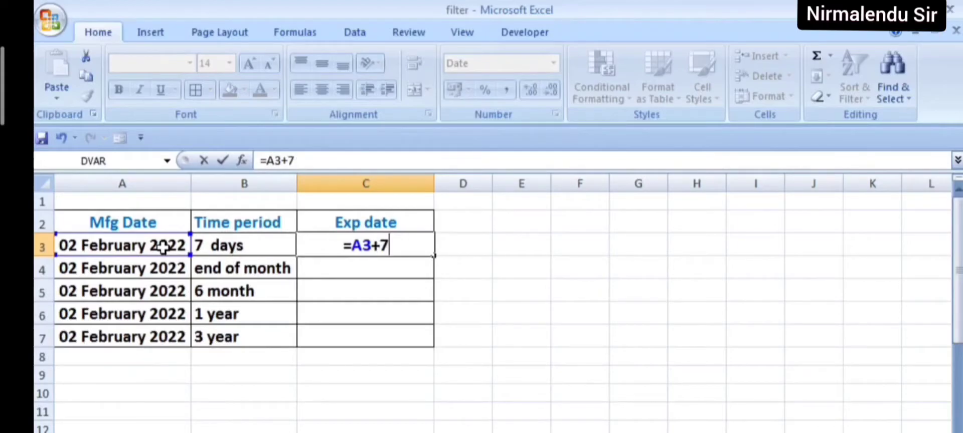
{"action": "key", "text": "Return"}
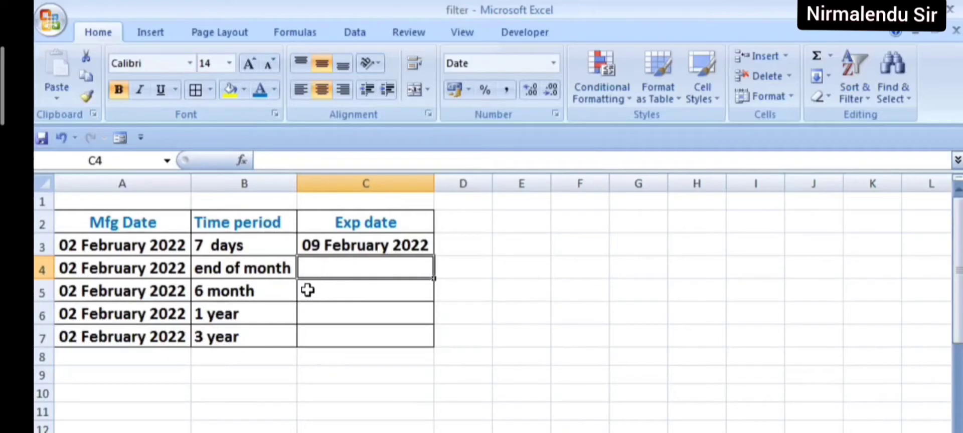
- Calculate the end-of-month expiry date in C4 with the formula =EOMONTH(A4,0)
{"action": "type", "text": "=eo"}
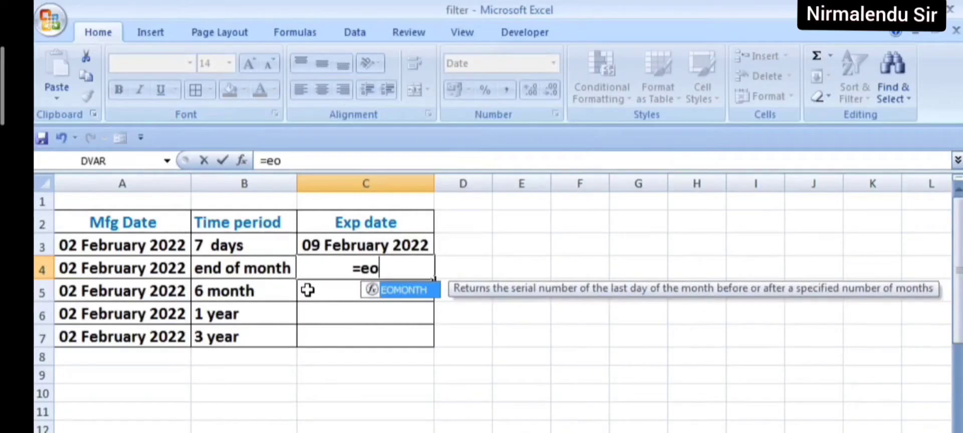
{"action": "key", "text": "Tab"}
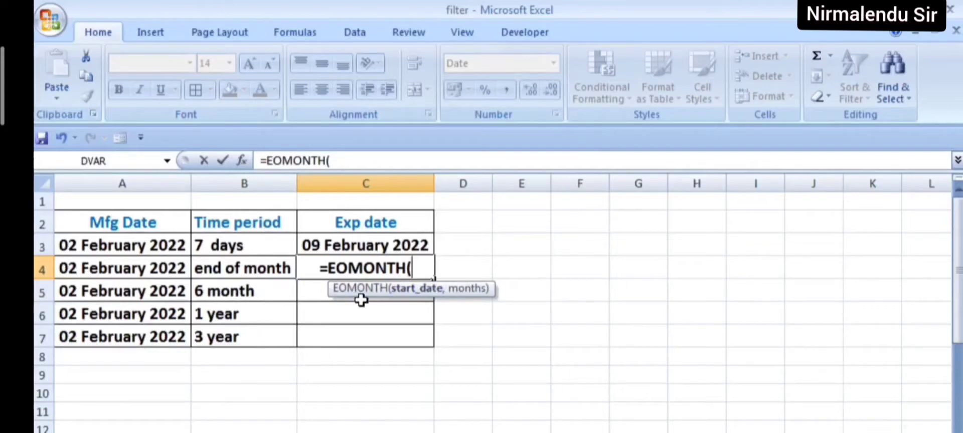
{"action": "left_click", "coordinate": [181, 267]}
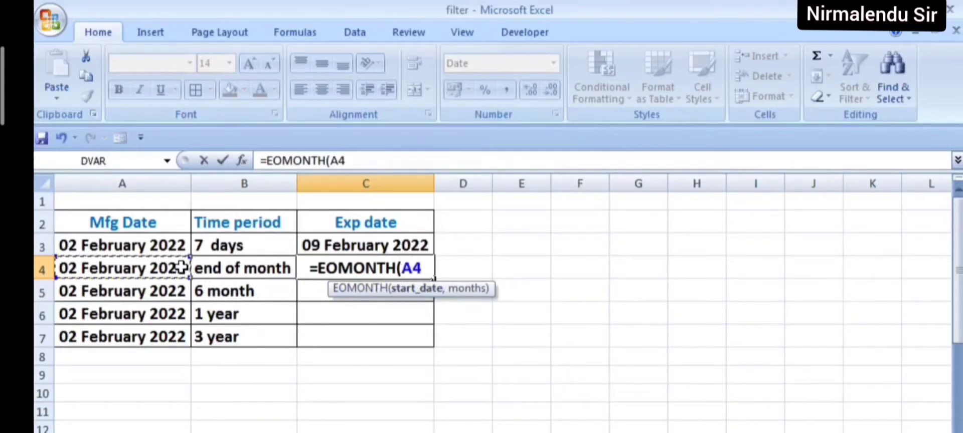
{"action": "type", "text": ",0"}
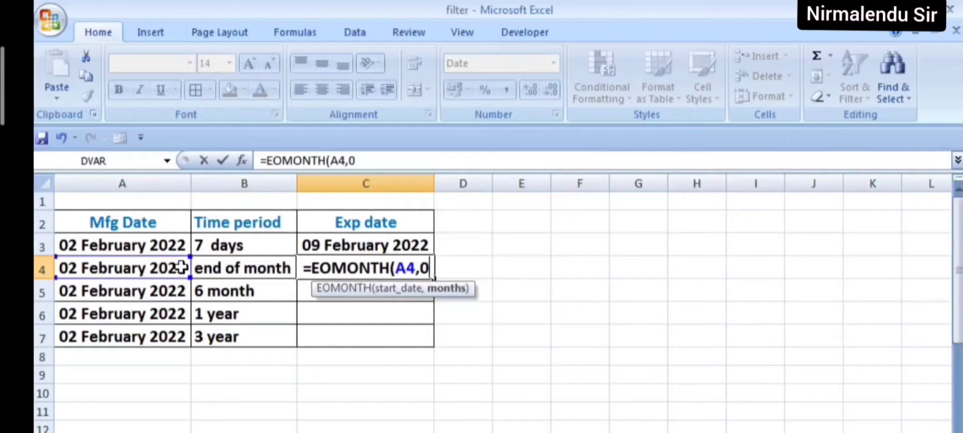
{"action": "type", "text": ")"}
{"action": "key", "text": "Return"}
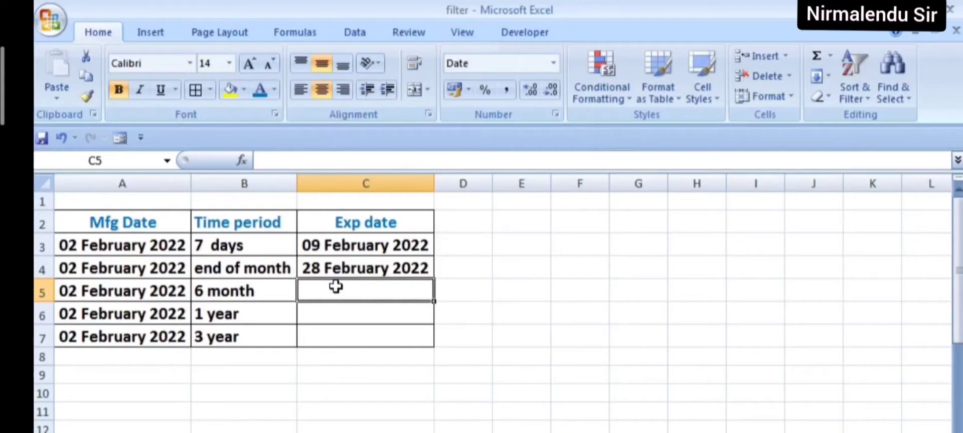
- Calculate the 6-month expiry date in C5 with the formula =EDATE(A5,6)
{"action": "type", "text": "=e"}
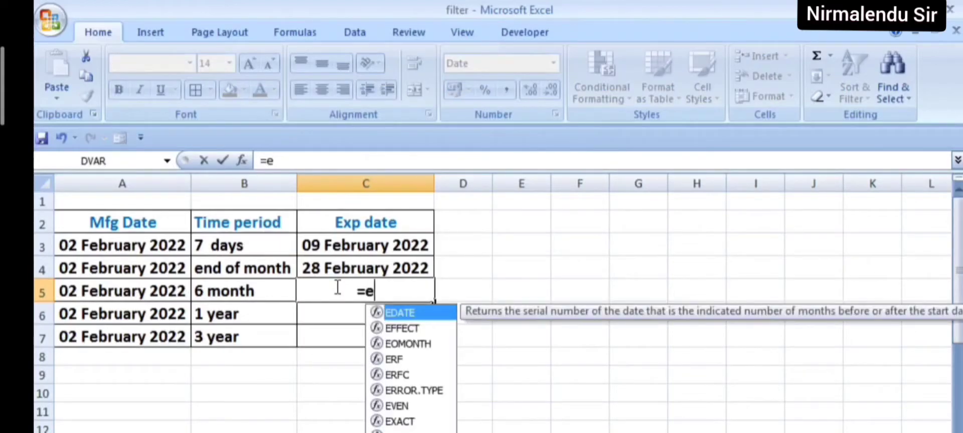
{"action": "key", "text": "Tab"}
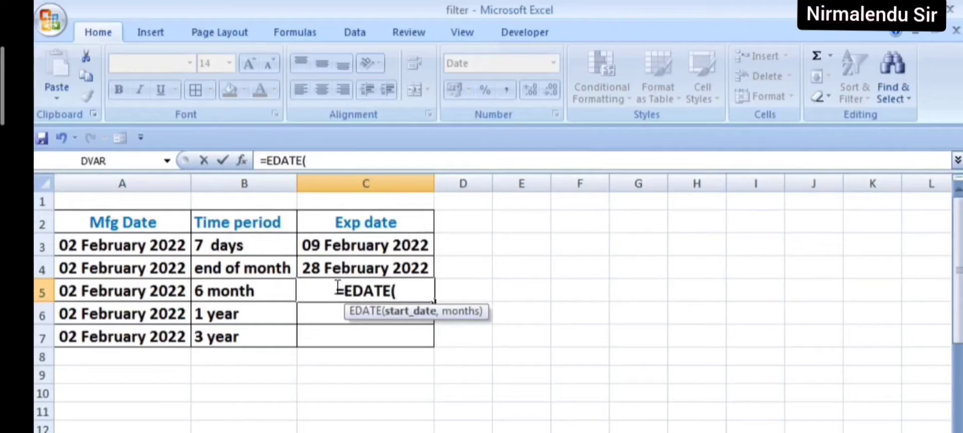
{"action": "left_click", "coordinate": [151, 292]}
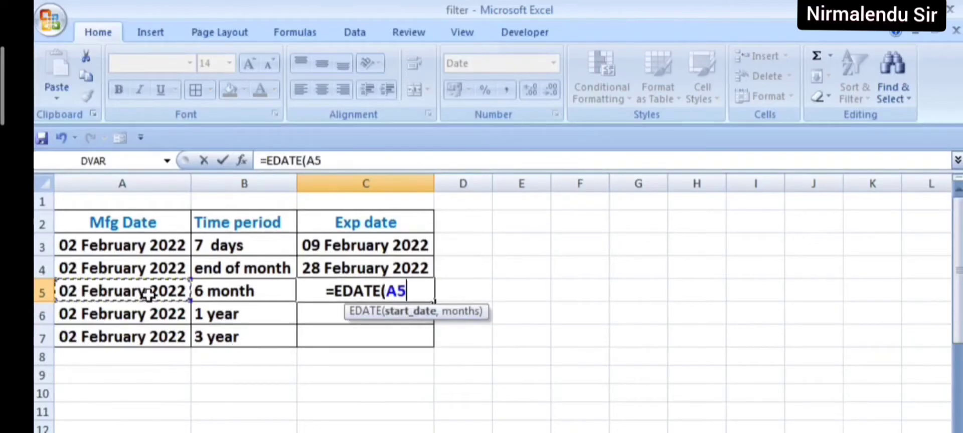
{"action": "type", "text": ","}
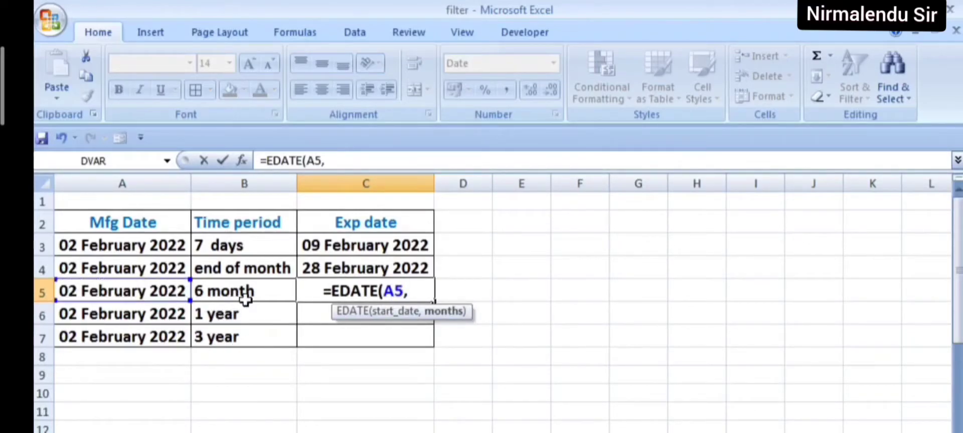
{"action": "type", "text": "6)"}
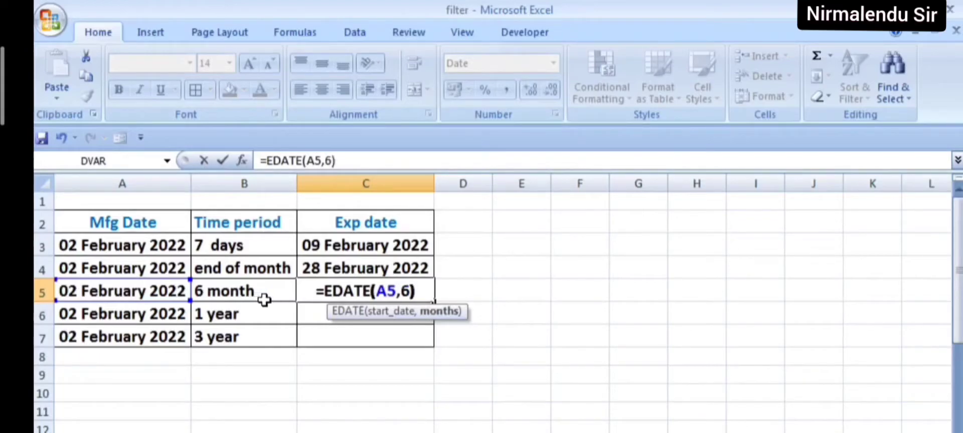
{"action": "key", "text": "Return"}
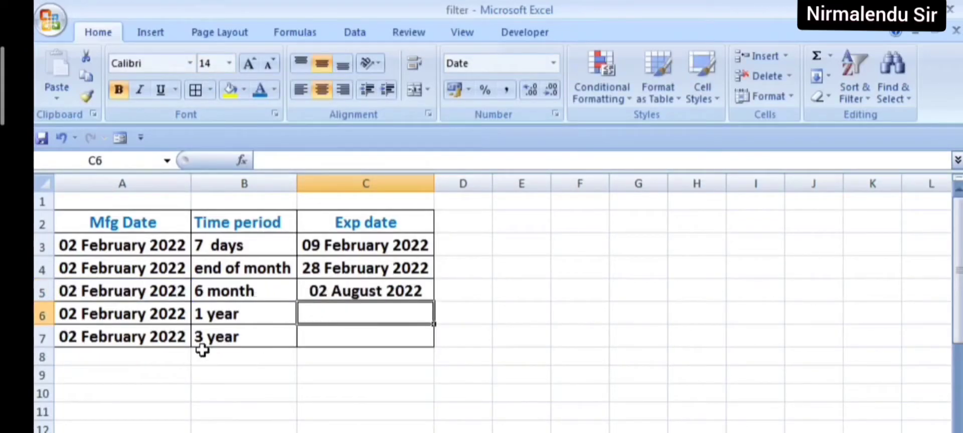
- Calculate the 1-year expiry date in C6 with the formula =EDATE(A6,12)
{"action": "type", "text": "=eda"}
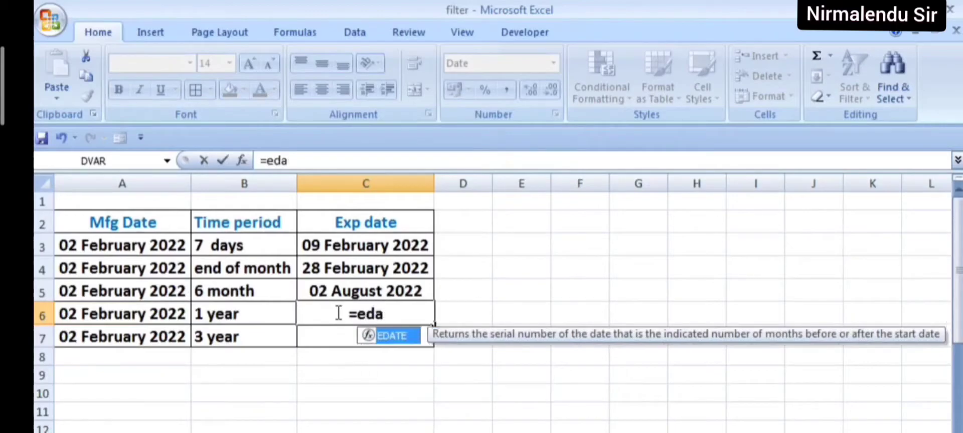
{"action": "key", "text": "Tab"}
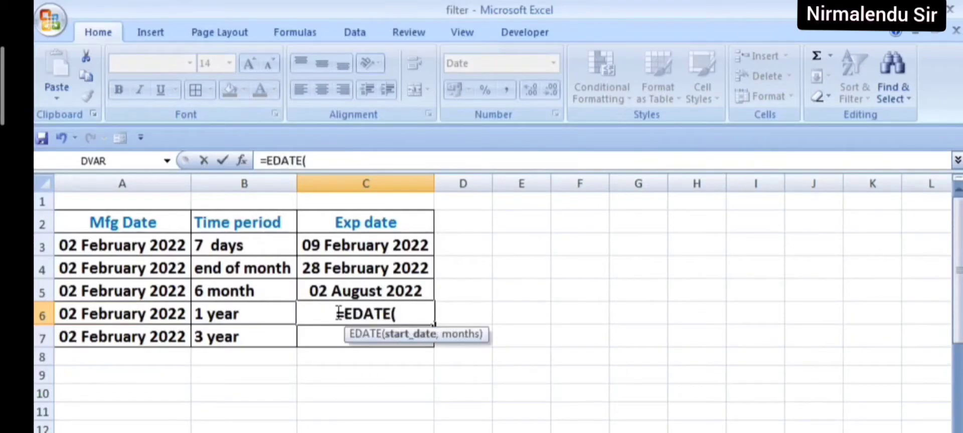
{"action": "left_click", "coordinate": [156, 311]}
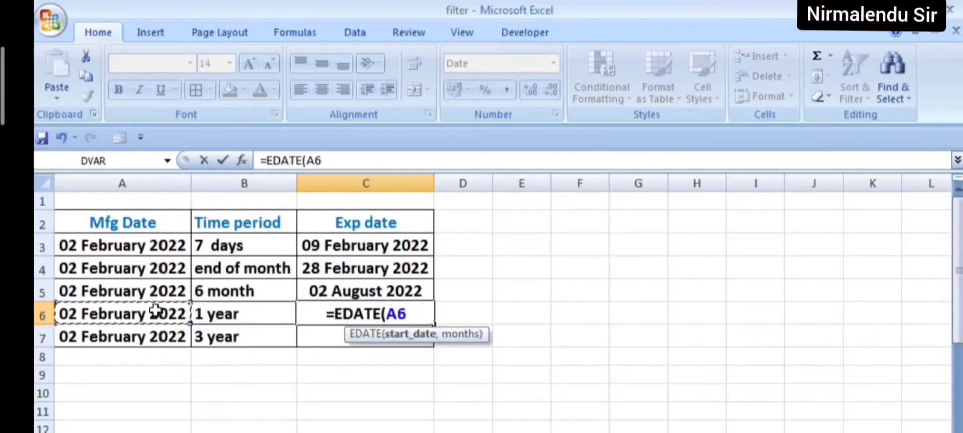
{"action": "type", "text": ",1"}
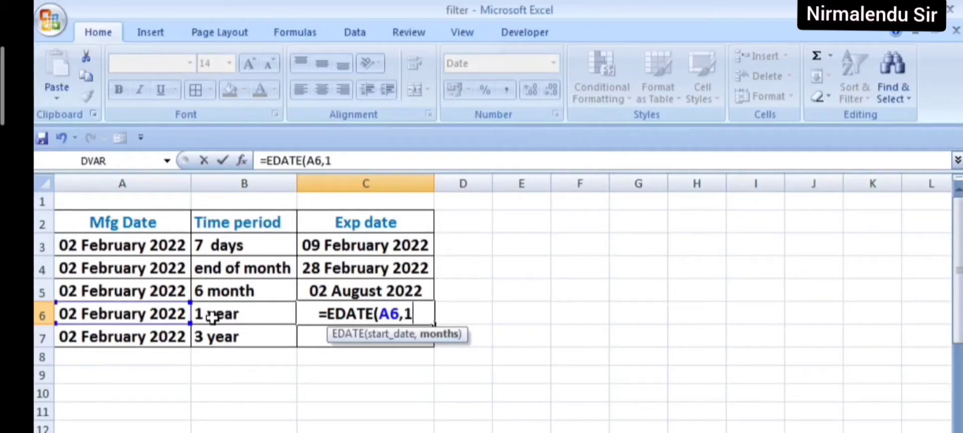
{"action": "type", "text": "2)"}
{"action": "key", "text": "Return"}
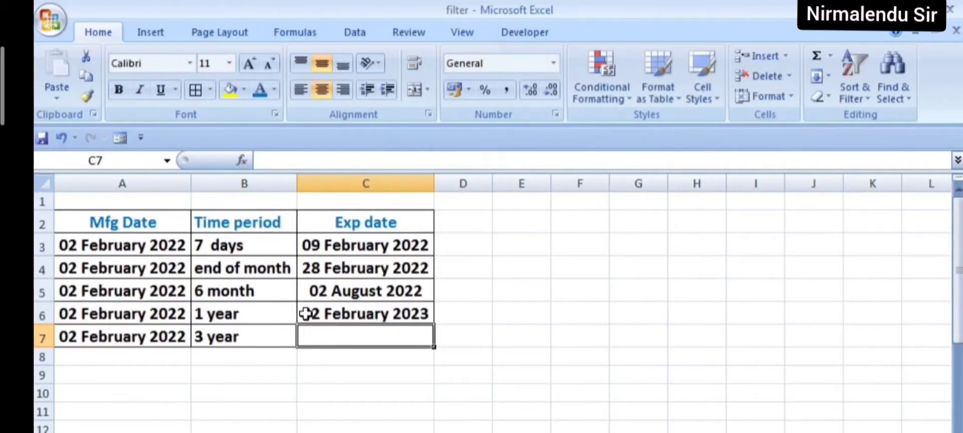
- Calculate the 3-year expiry date in C7 with the formula =EDATE(A7,36)
{"action": "type", "text": "=ed"}
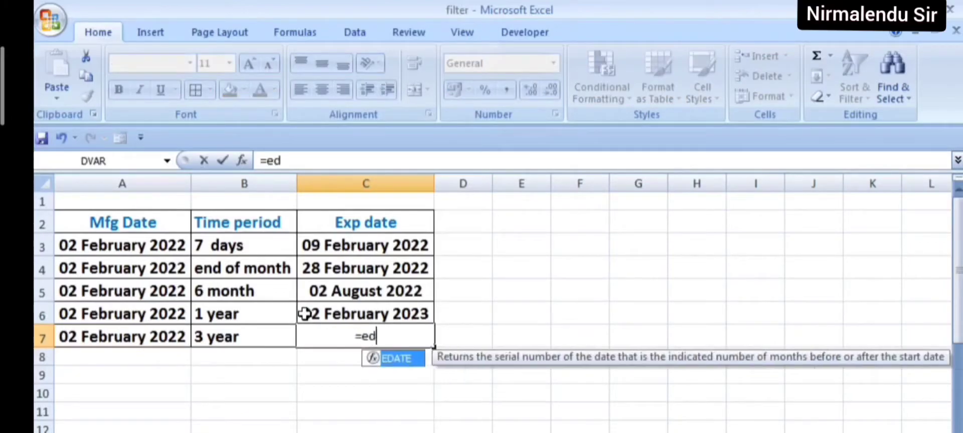
{"action": "key", "text": "Tab"}
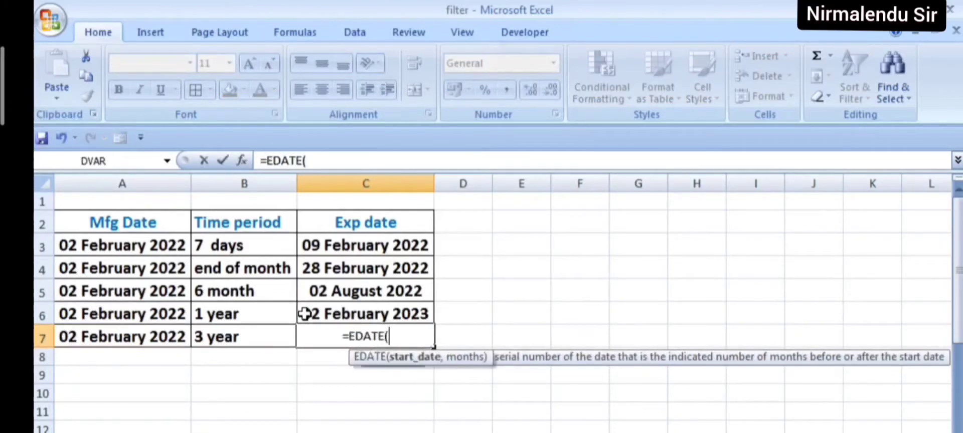
{"action": "left_click", "coordinate": [177, 341]}
{"action": "type", "text": ","}
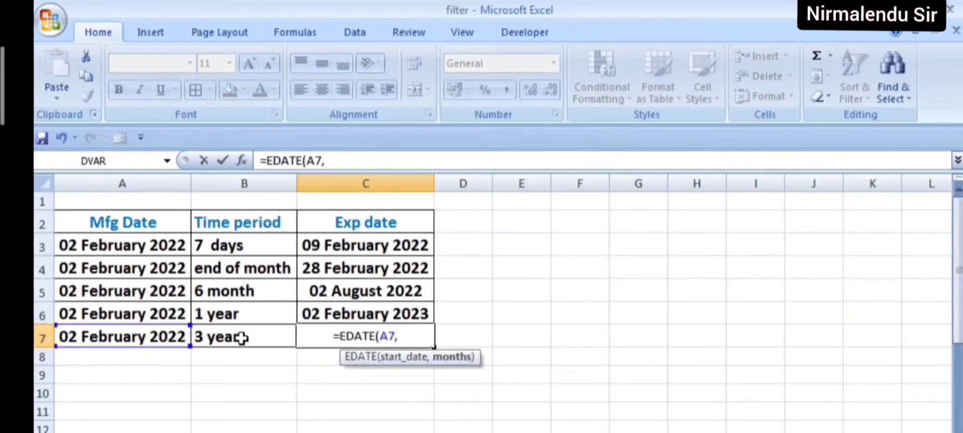
{"action": "type", "text": "36"}
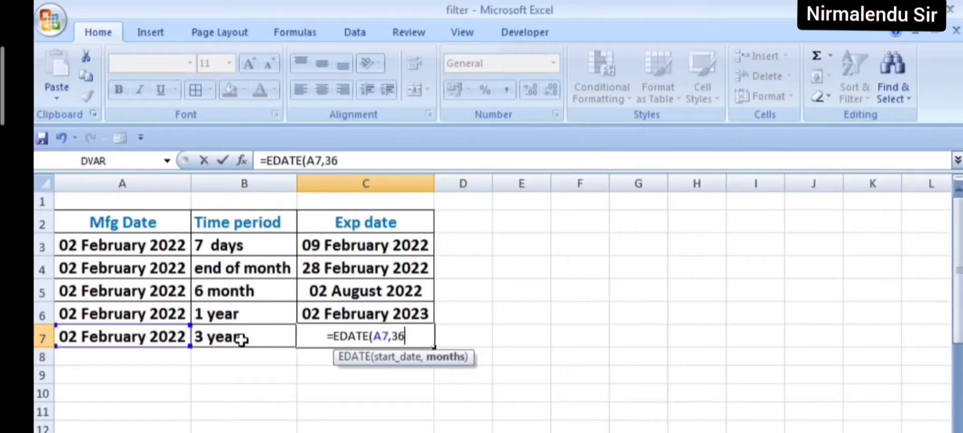
{"action": "type", "text": ")"}
{"action": "key", "text": "Return"}
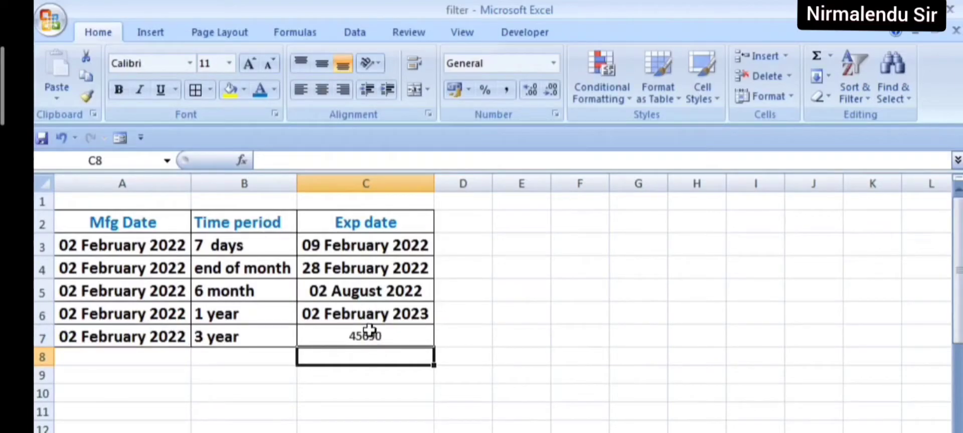
- Format the 3-year expiry date in C7 as Long Date and make it bold
{"action": "left_click", "coordinate": [369, 336]}
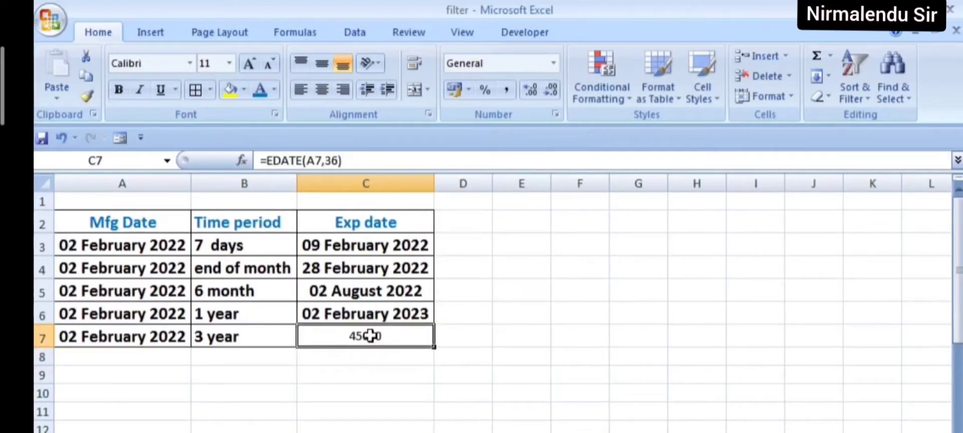
{"action": "left_click", "coordinate": [554, 62]}
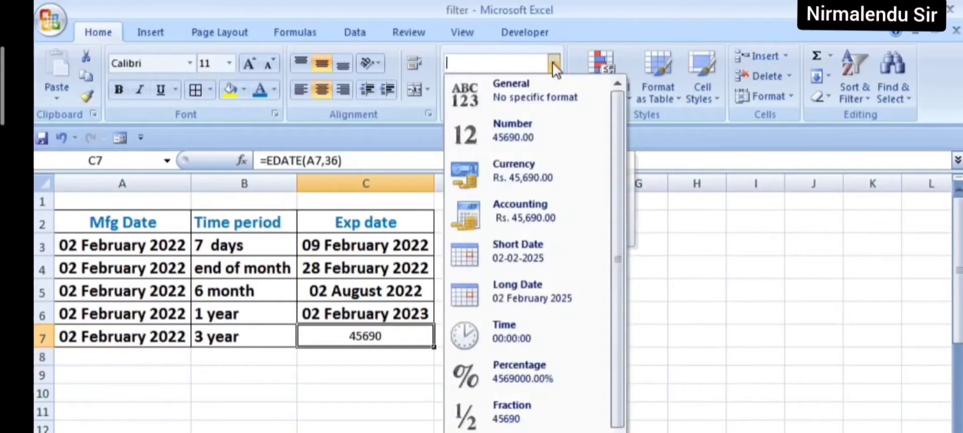
{"action": "left_click", "coordinate": [511, 296]}
{"action": "left_click", "coordinate": [118, 90]}
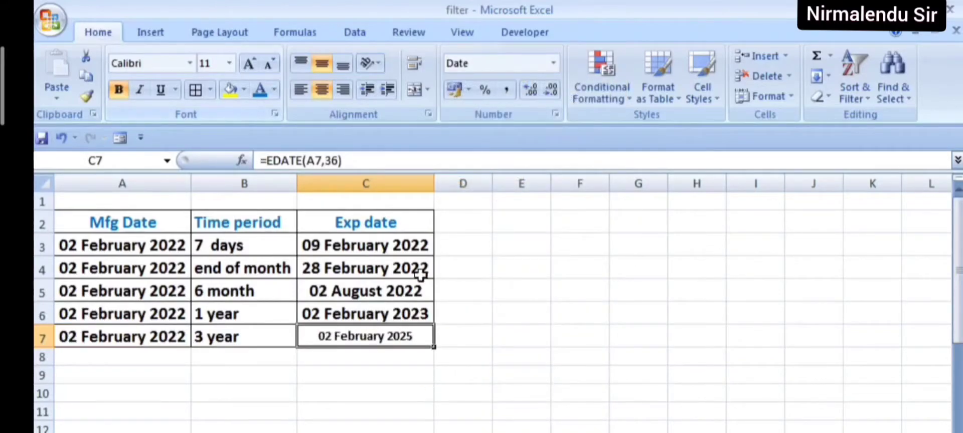
{"action": "left_click", "coordinate": [562, 392]}
- Apply the Long Date format to the manufacturing dates in A3:A7
{"action": "left_click_drag", "start_coordinate": [140, 244], "coordinate": [148, 333]}
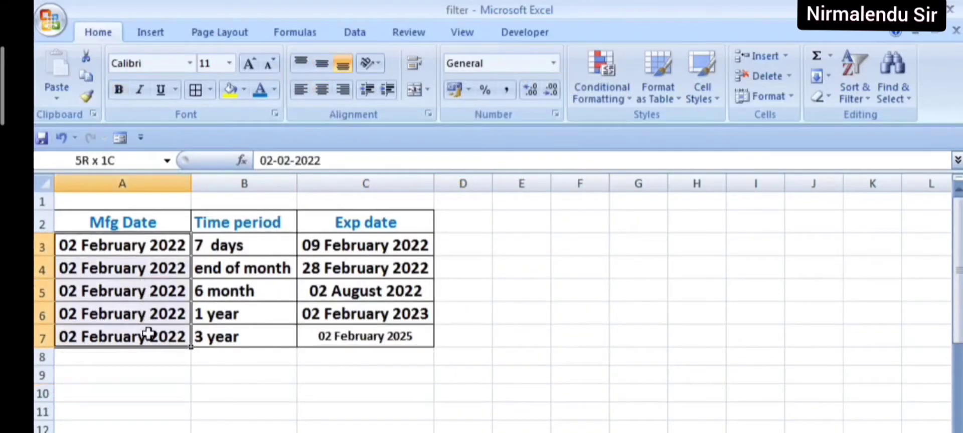
{"action": "left_click", "coordinate": [554, 62]}
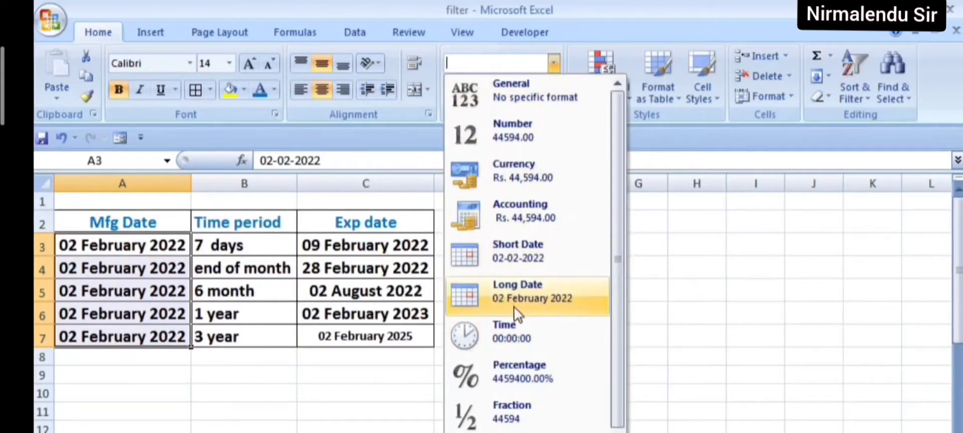
{"action": "left_click", "coordinate": [527, 297]}
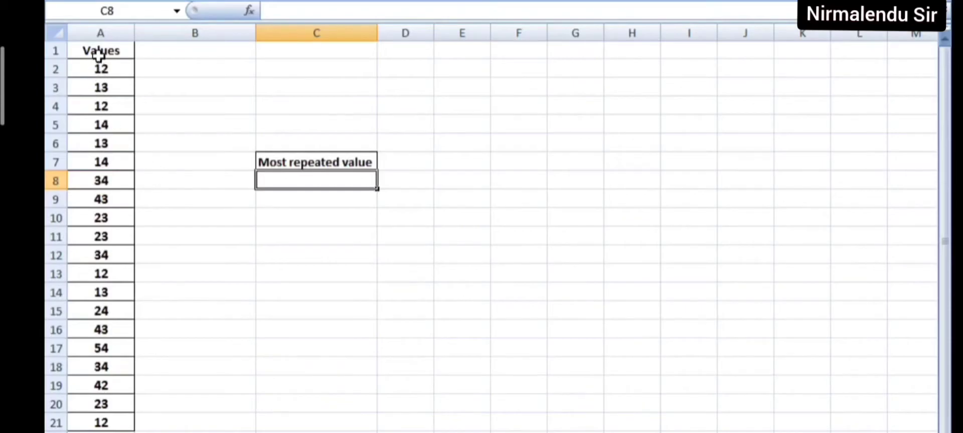
{"action": "left_click", "coordinate": [99, 69]}
{"action": "left_click", "coordinate": [103, 124]}
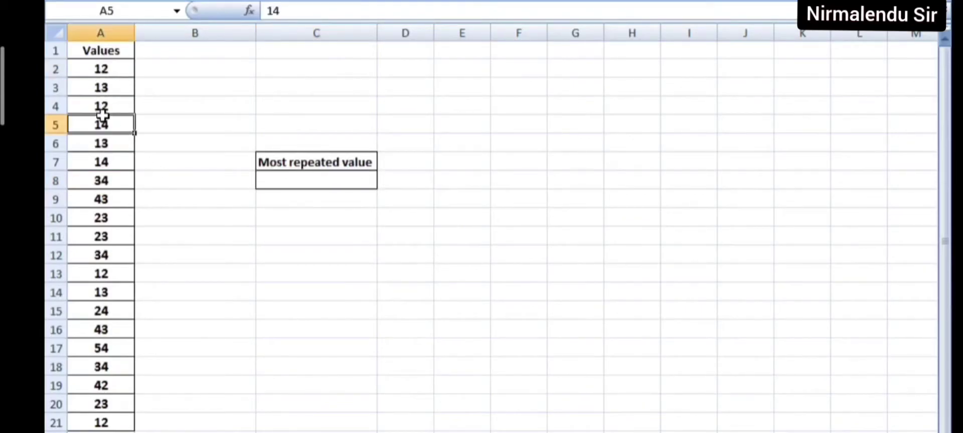
{"action": "left_click", "coordinate": [118, 70]}
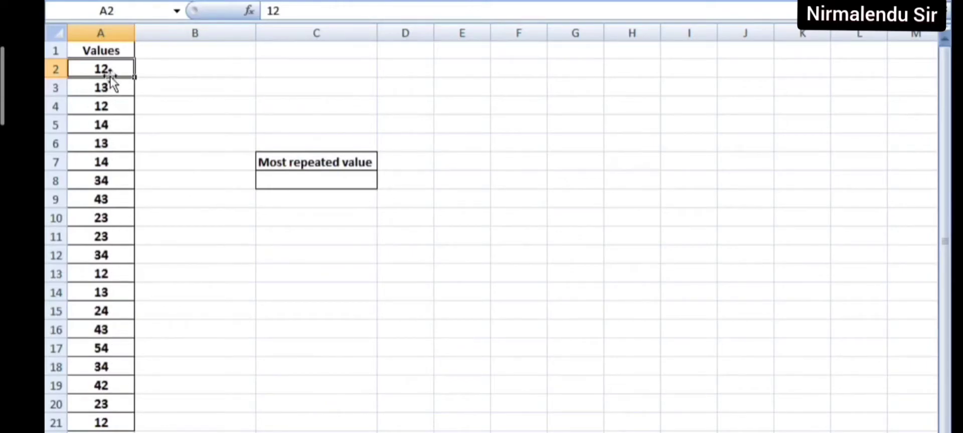
- Find the most repeated value in C8 with the formula =INDEX(A2:A21,MODE(MATCH(A2:A21,A2:A21,0)))
{"action": "left_click", "coordinate": [276, 180]}
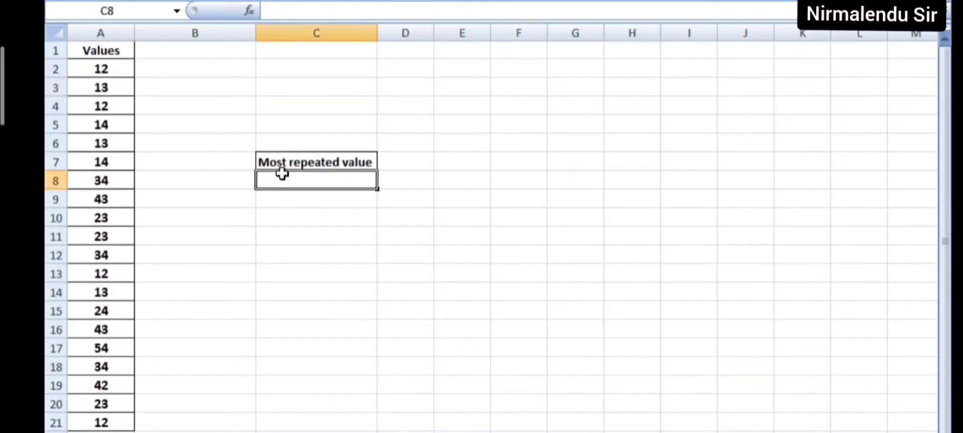
{"action": "type", "text": "=INDEX("}
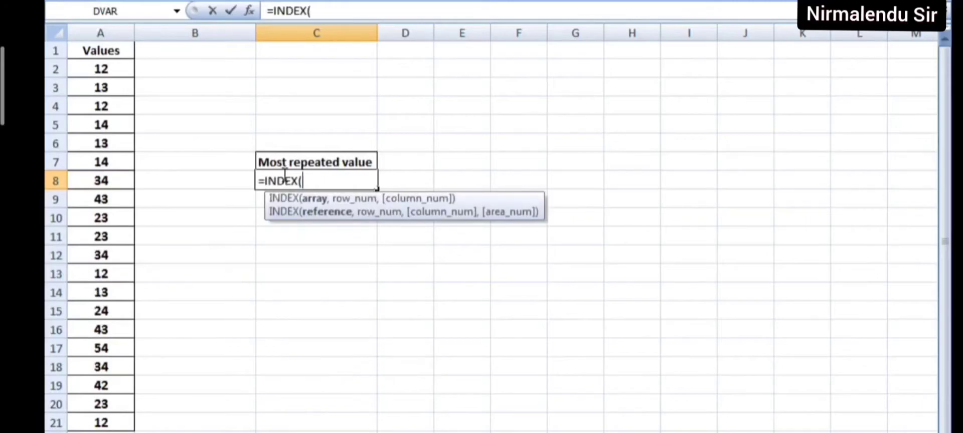
{"action": "left_click_drag", "start_coordinate": [98, 70], "coordinate": [107, 409]}
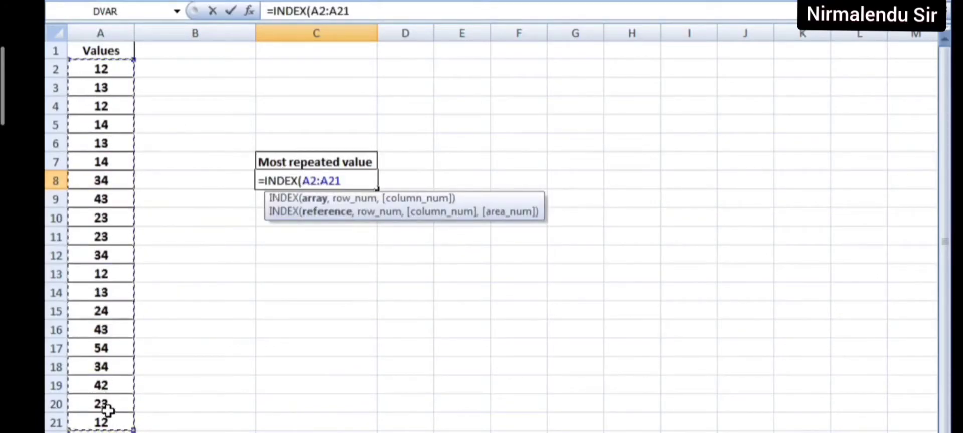
{"action": "type", "text": ",mod"}
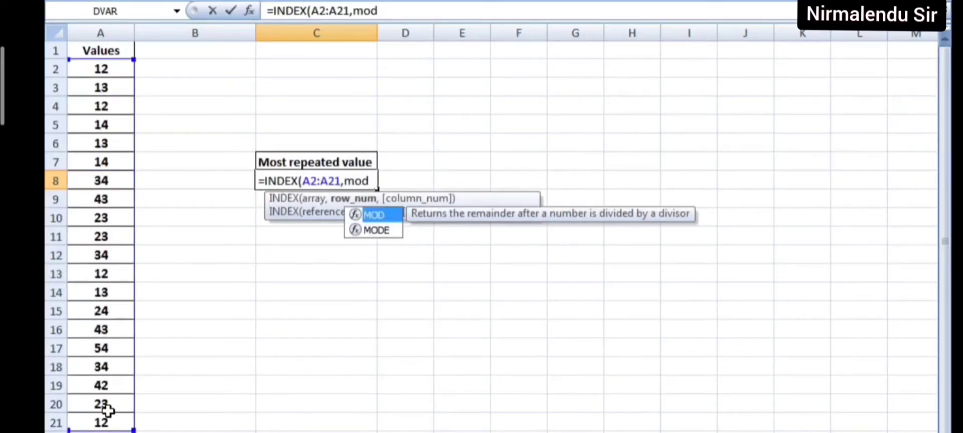
{"action": "key", "text": "Down"}
{"action": "key", "text": "Tab"}
{"action": "type", "text": "mat"}
{"action": "key", "text": "Tab"}
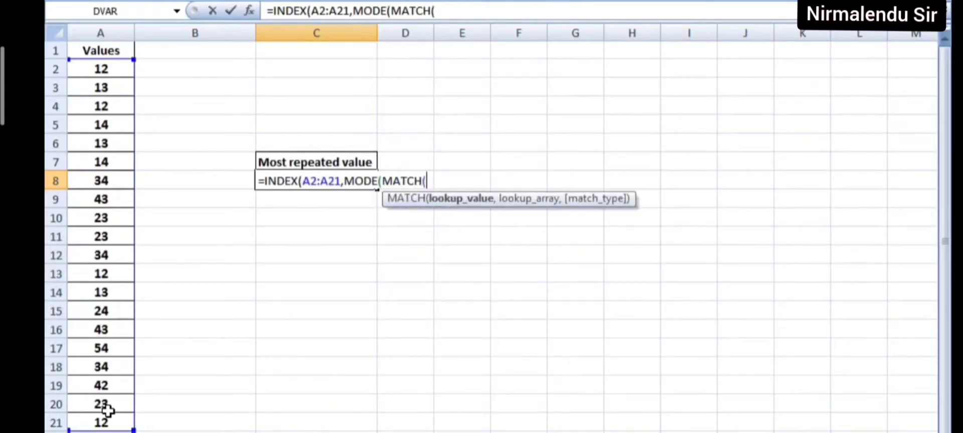
{"action": "left_click_drag", "start_coordinate": [106, 70], "coordinate": [114, 421]}
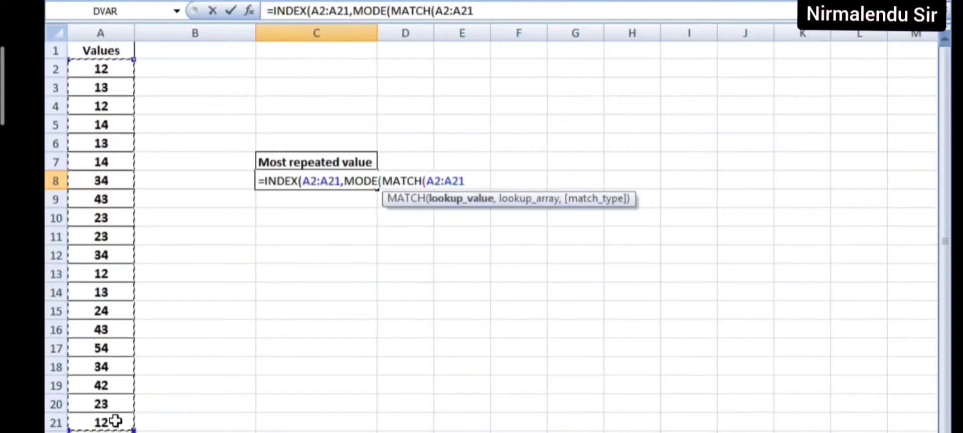
{"action": "type", "text": ","}
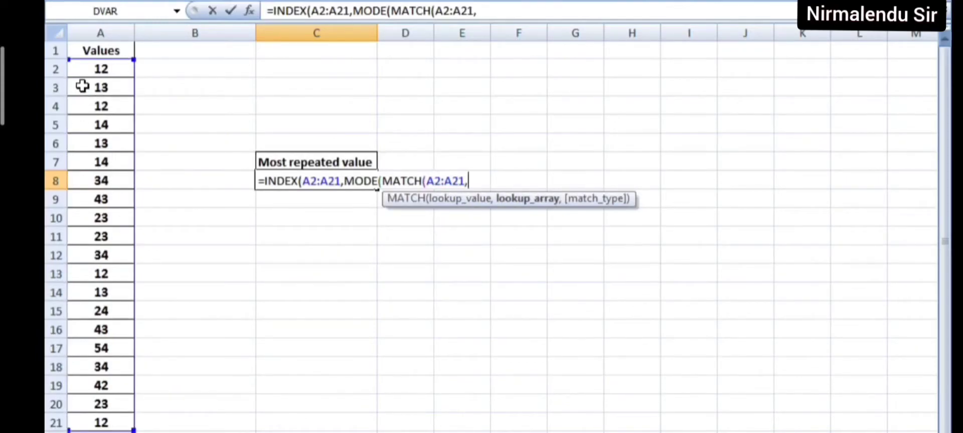
{"action": "left_click_drag", "start_coordinate": [91, 69], "coordinate": [101, 420]}
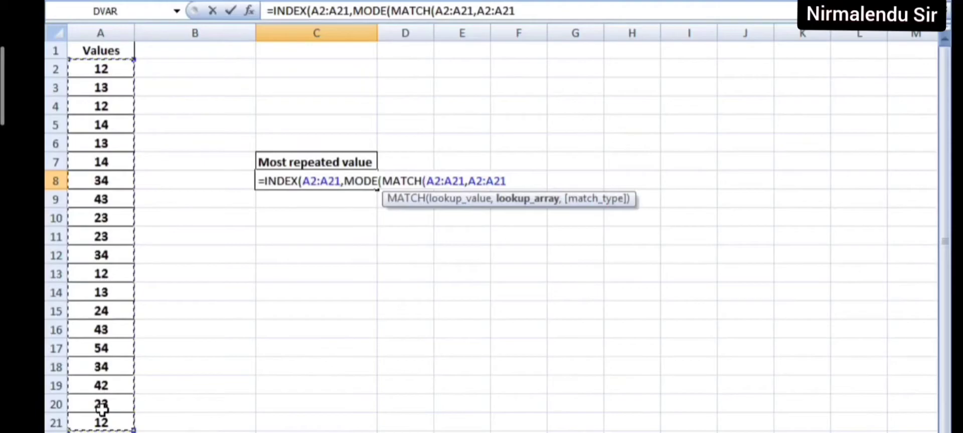
{"action": "type", "text": ",0"}
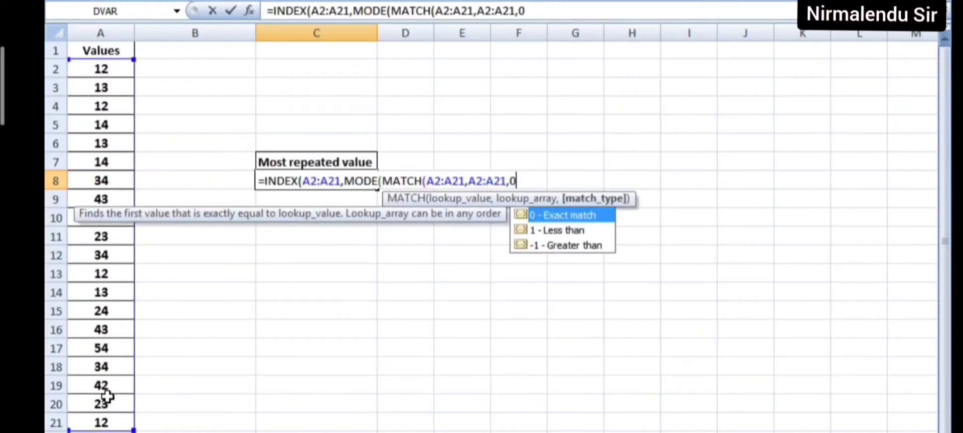
{"action": "type", "text": "))"}
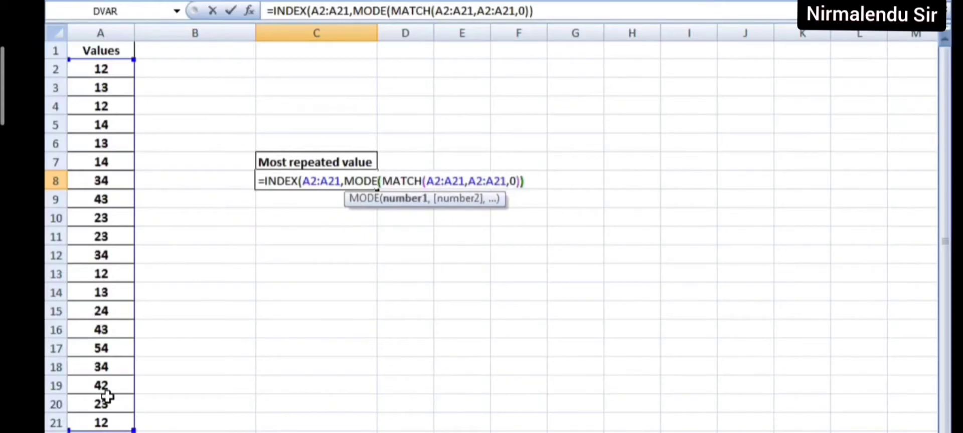
{"action": "type", "text": ")"}
{"action": "key", "text": "Return"}
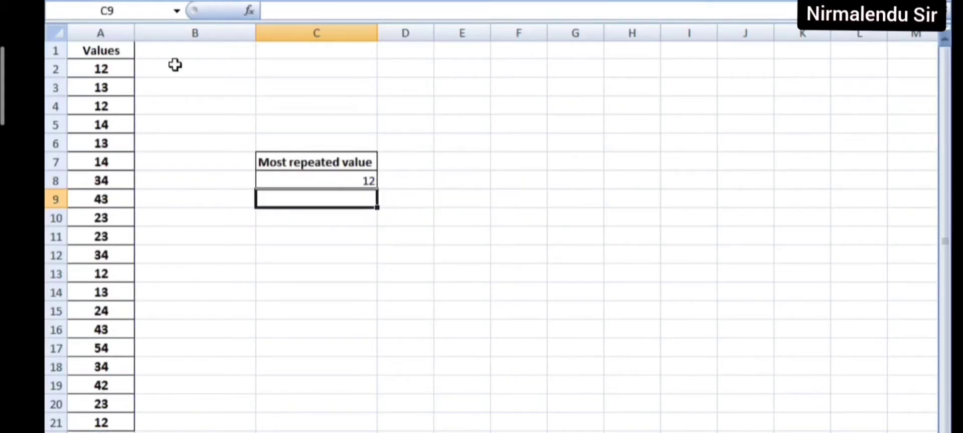
- Replace the values in A8, A9 and A10 with 14 to test the most-repeated-value formula
{"action": "left_click", "coordinate": [340, 181]}
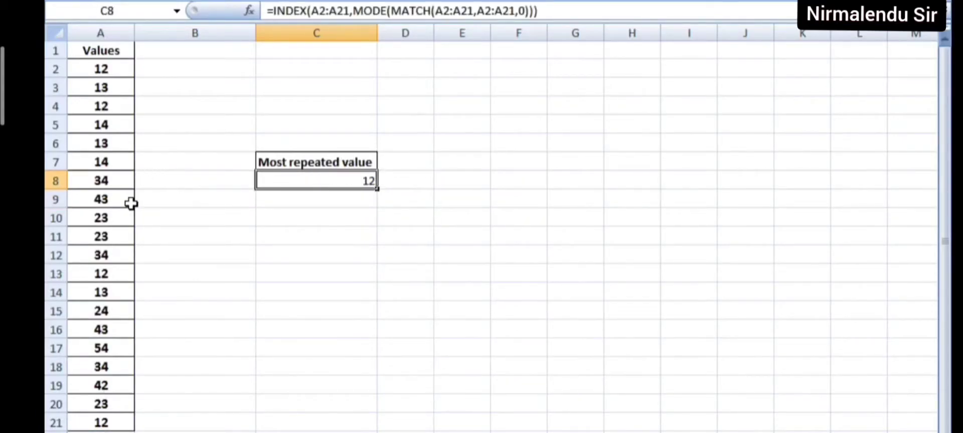
{"action": "left_click", "coordinate": [112, 185]}
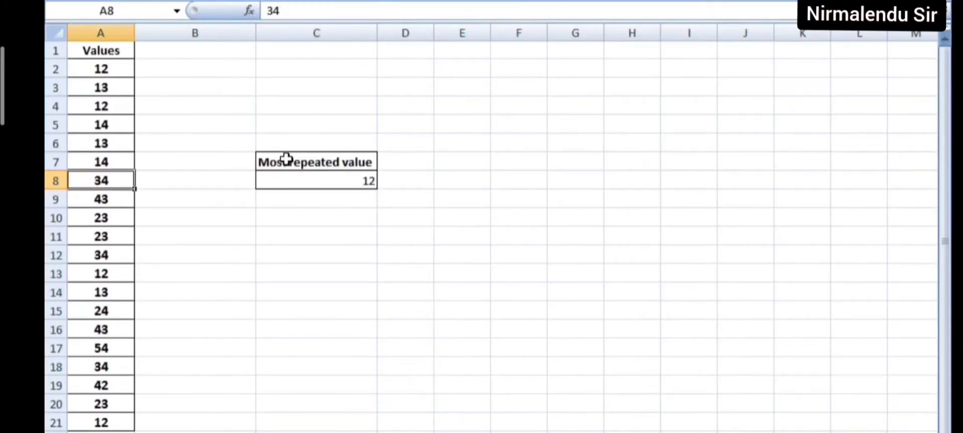
{"action": "type", "text": "14"}
{"action": "key", "text": "Return"}
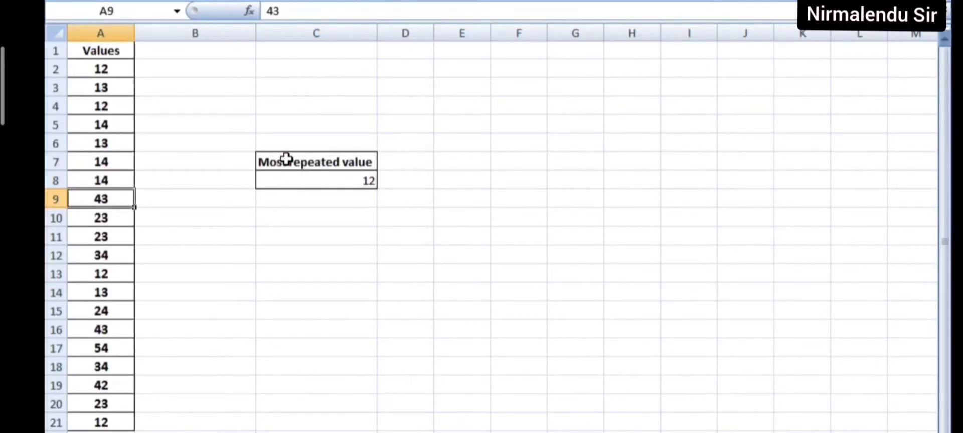
{"action": "type", "text": "14"}
{"action": "key", "text": "Return"}
{"action": "type", "text": "14"}
{"action": "key", "text": "Return"}
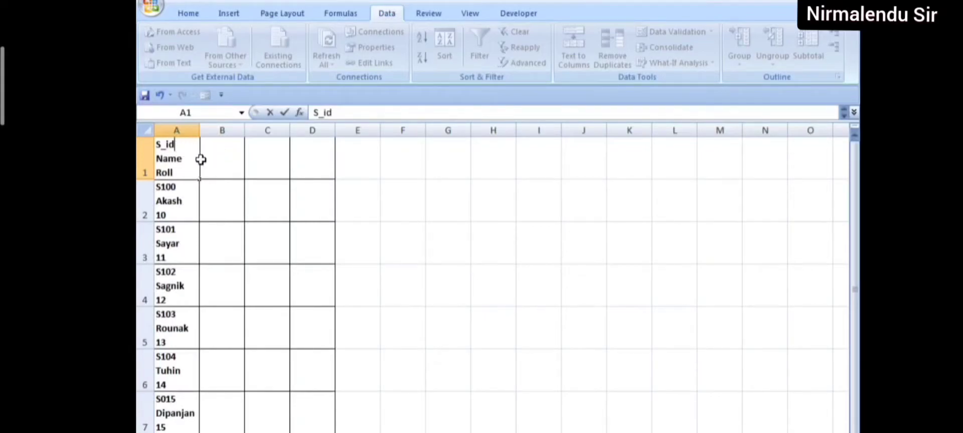
- Split the multi-line entries in column A into separate columns with Text to Columns, Delimited with a line break as the Other delimiter, replacing existing contents
{"action": "left_click", "coordinate": [248, 159]}
{"action": "left_click_drag", "start_coordinate": [178, 158], "coordinate": [188, 404]}
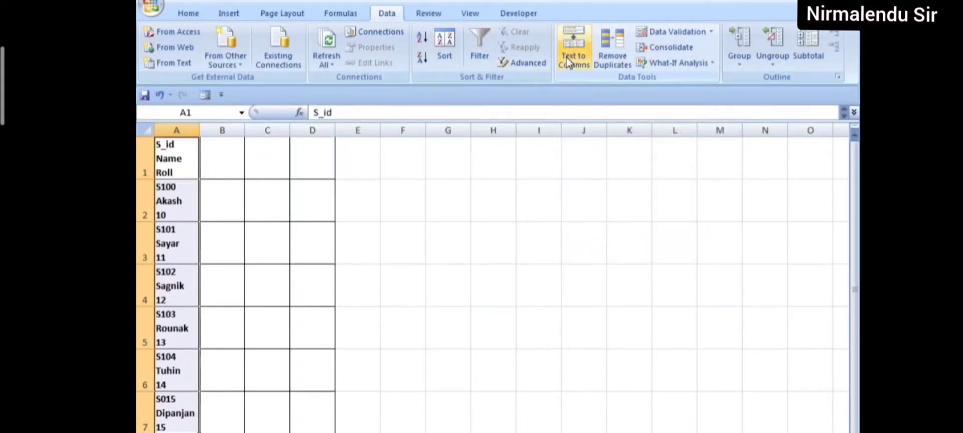
{"action": "left_click", "coordinate": [582, 60]}
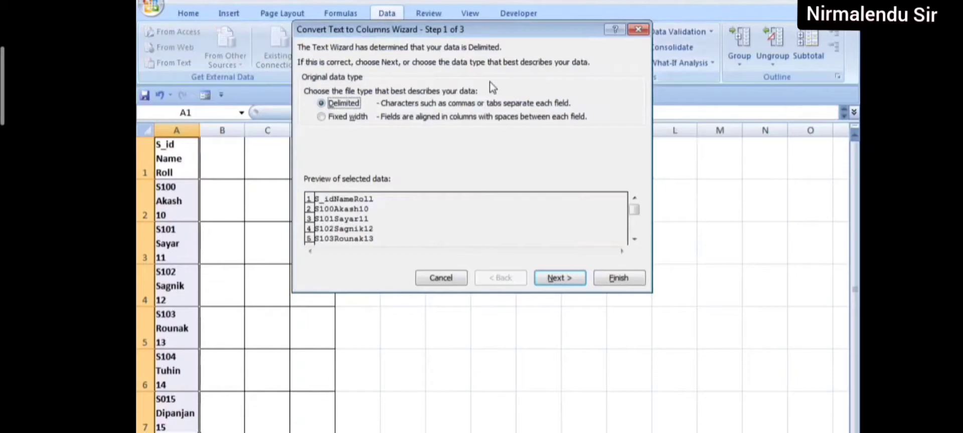
{"action": "left_click_drag", "start_coordinate": [447, 28], "coordinate": [376, 52]}
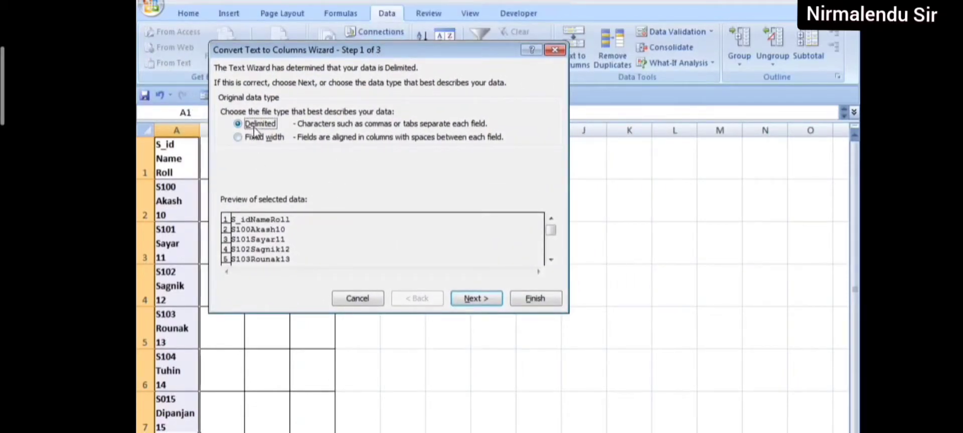
{"action": "left_click", "coordinate": [473, 300]}
{"action": "left_click_drag", "start_coordinate": [351, 49], "coordinate": [374, 19]}
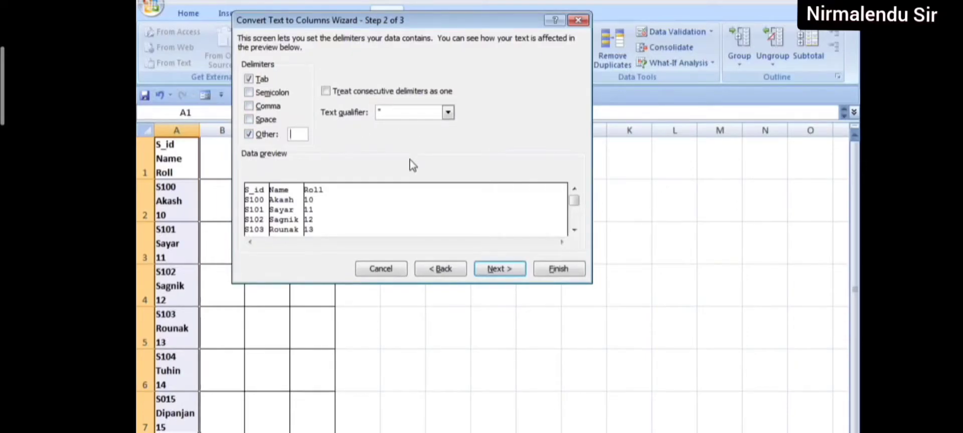
{"action": "left_click", "coordinate": [489, 274]}
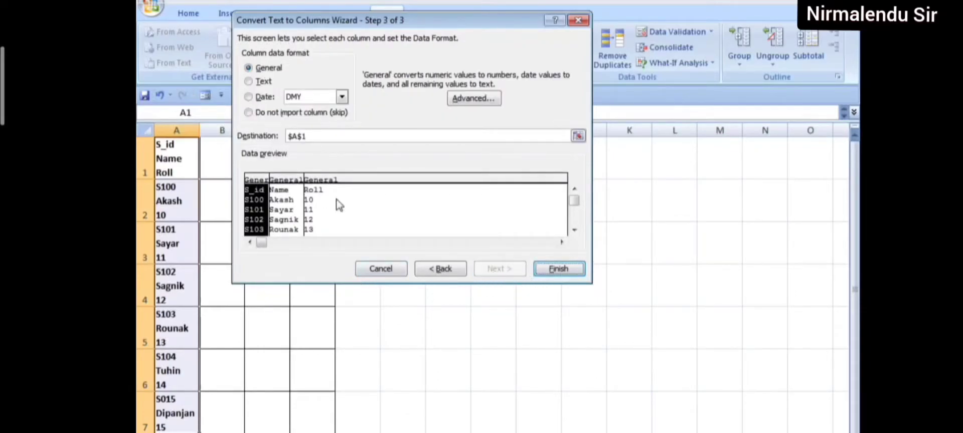
{"action": "left_click", "coordinate": [557, 270]}
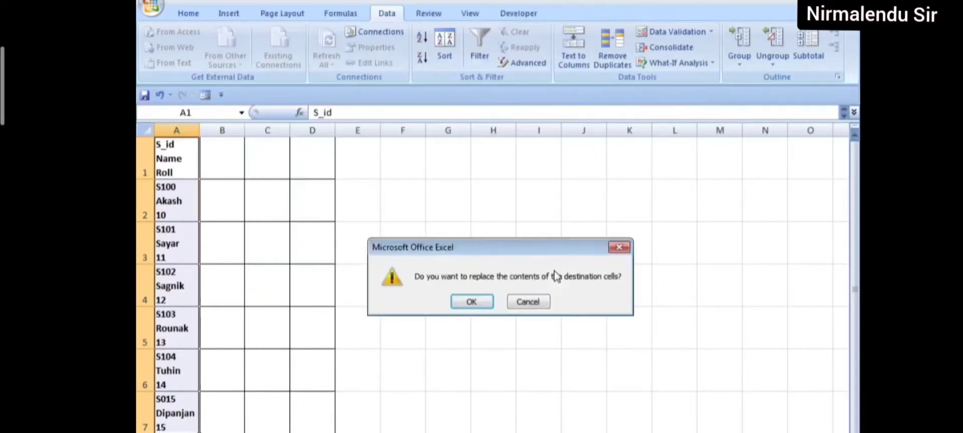
{"action": "left_click", "coordinate": [492, 301]}
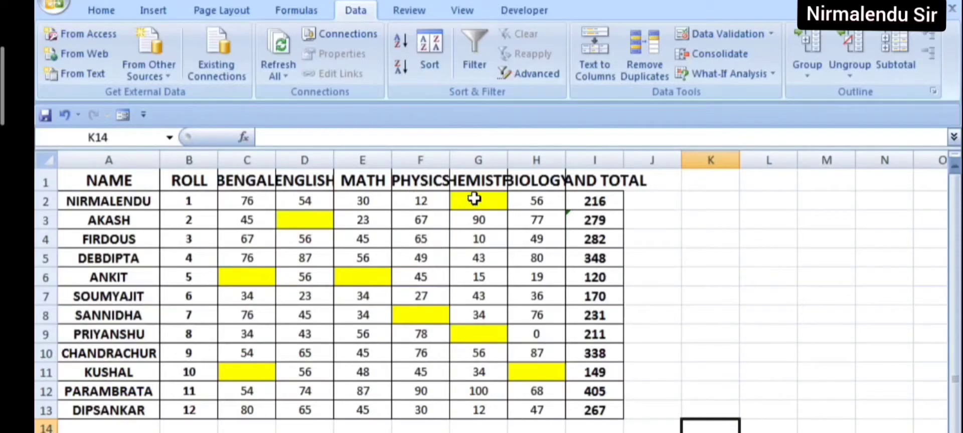
- Select all blank cells in the marks range C2:H13 using Go To Special with the Blanks option
{"action": "left_click_drag", "start_coordinate": [245, 196], "coordinate": [539, 406]}
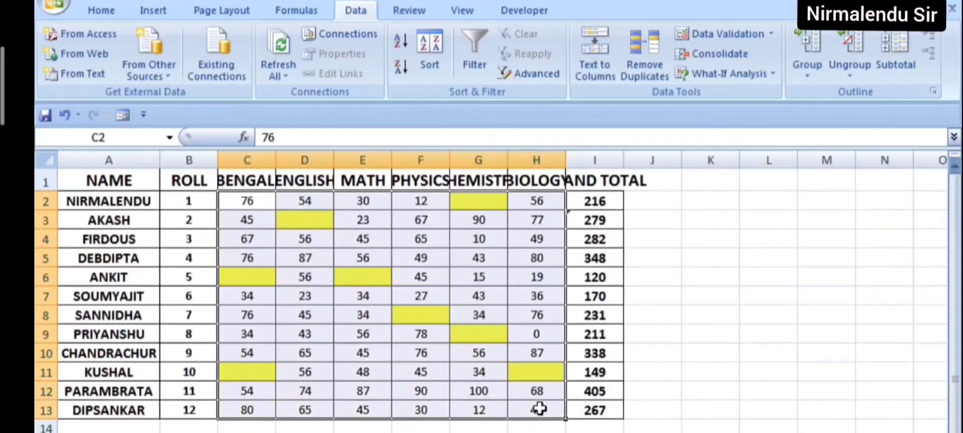
{"action": "key", "text": "ctrl+g"}
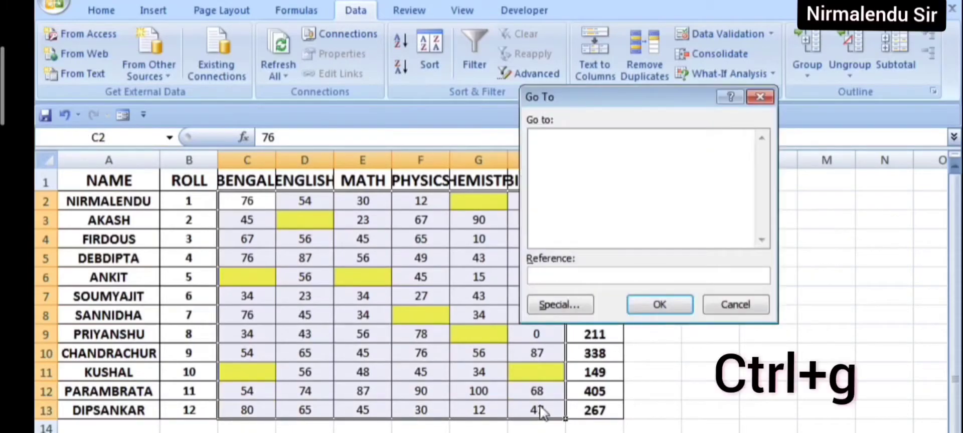
{"action": "left_click_drag", "start_coordinate": [639, 104], "coordinate": [397, 98]}
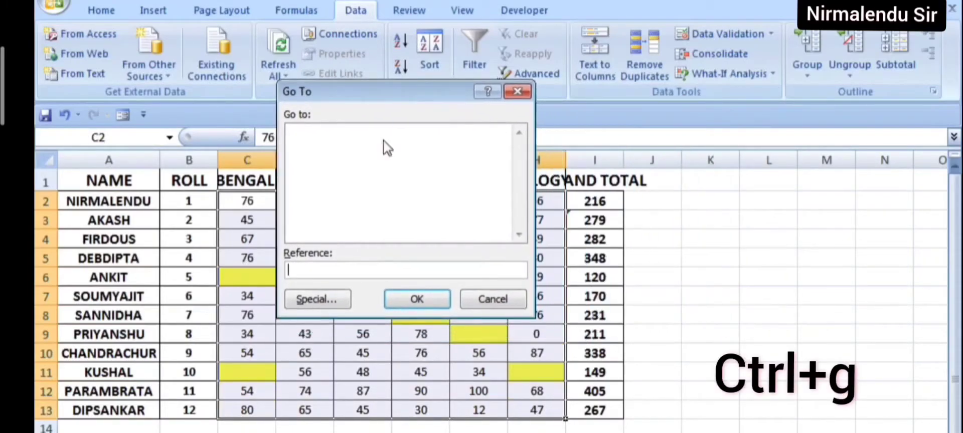
{"action": "left_click", "coordinate": [327, 300]}
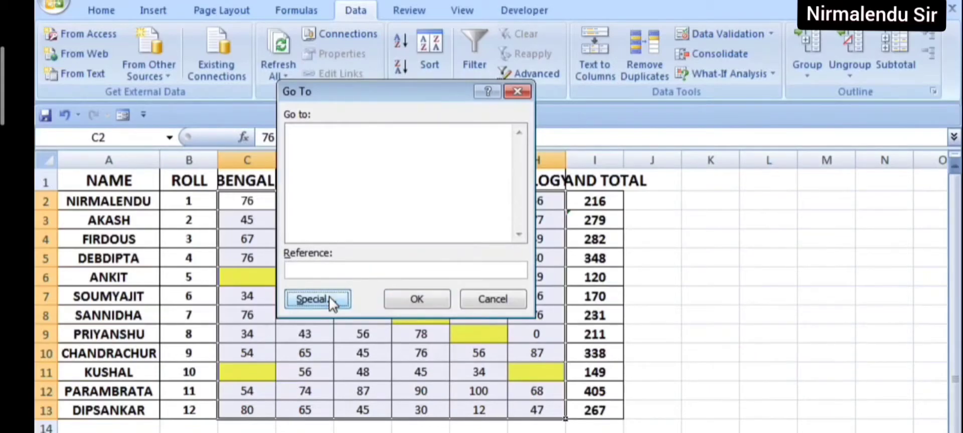
{"action": "left_click", "coordinate": [293, 226]}
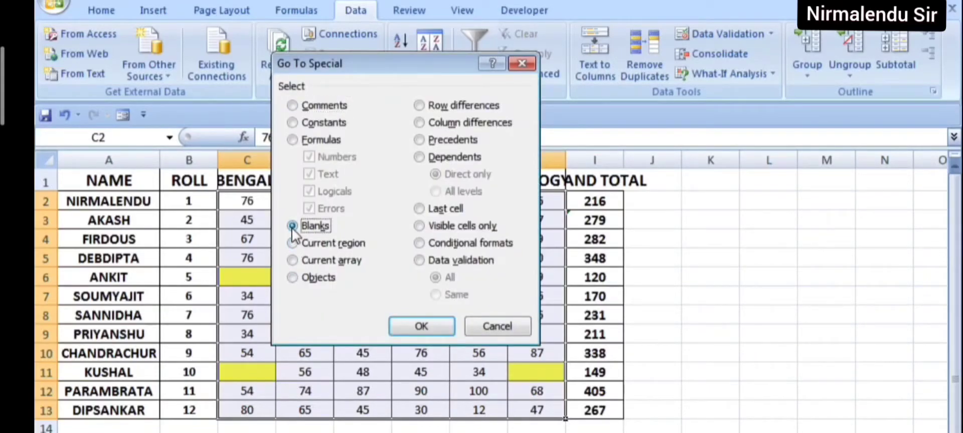
{"action": "left_click", "coordinate": [420, 327]}
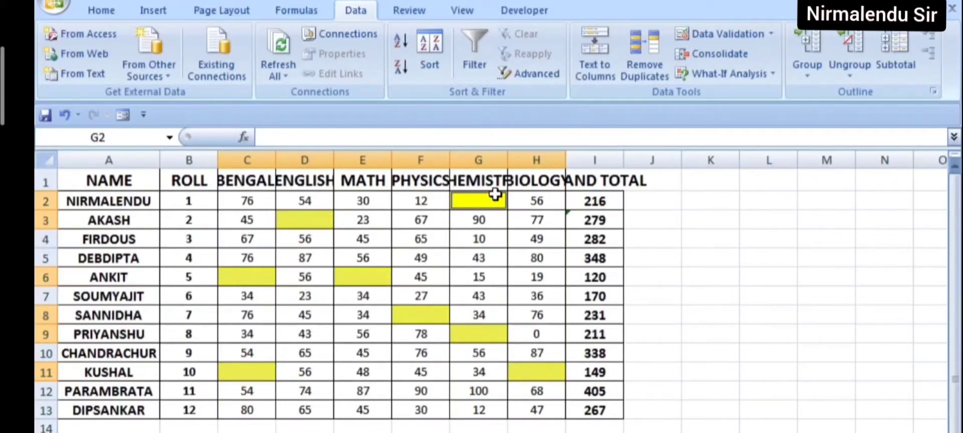
- Fill all the selected blank cells at once with Absent
{"action": "type", "text": "A"}
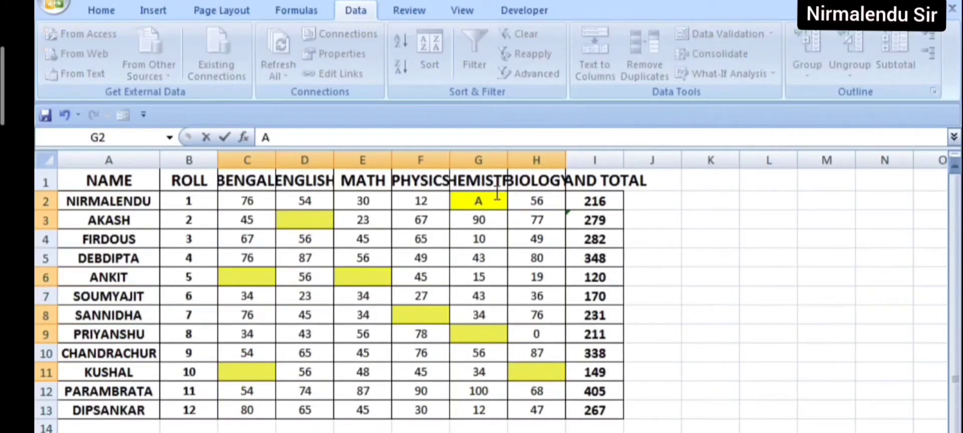
{"action": "type", "text": "bsen"}
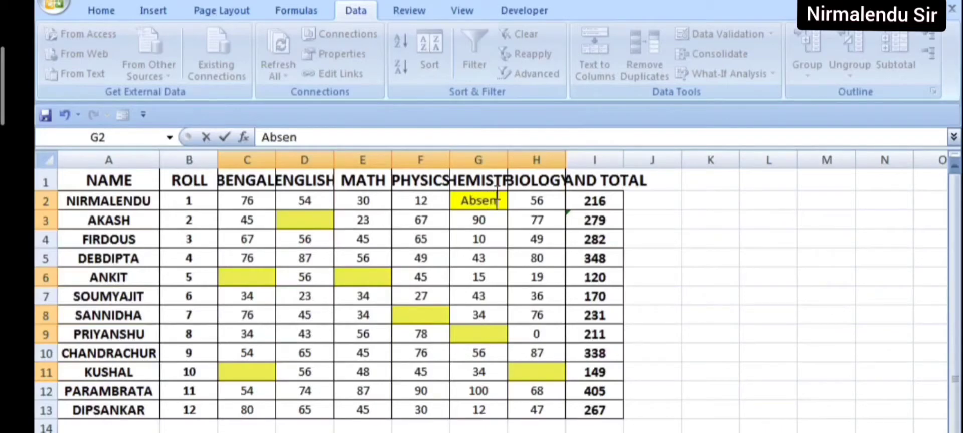
{"action": "type", "text": "t"}
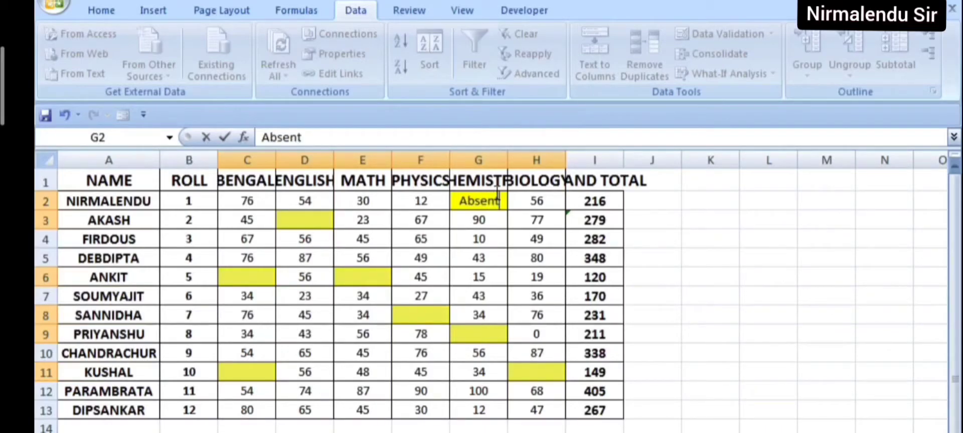
{"action": "key", "text": "ctrl+Return"}
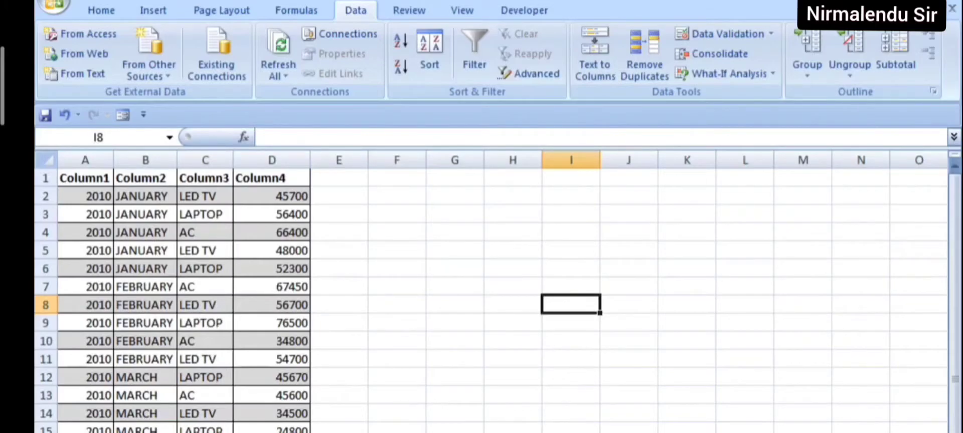
- Filter the sales table's Column3 to show only AC, and switch the filter off again
{"action": "left_click_drag", "start_coordinate": [83, 178], "coordinate": [270, 171]}
{"action": "left_click", "coordinate": [472, 47]}
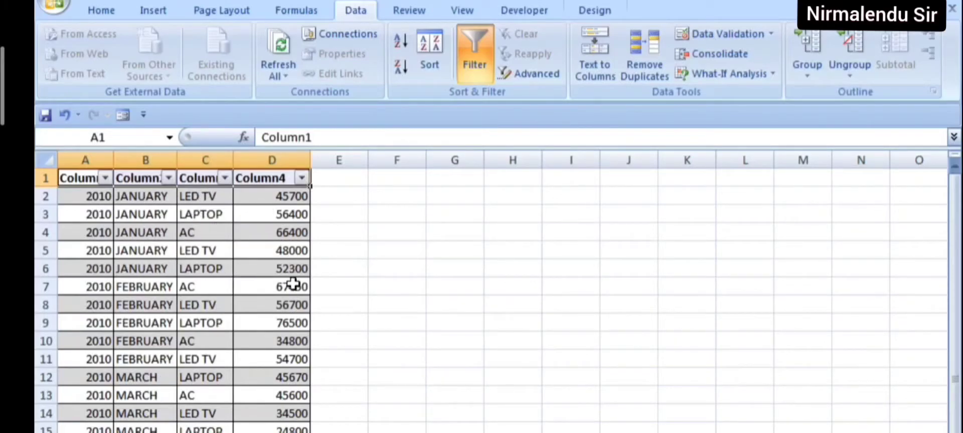
{"action": "left_click", "coordinate": [225, 178]}
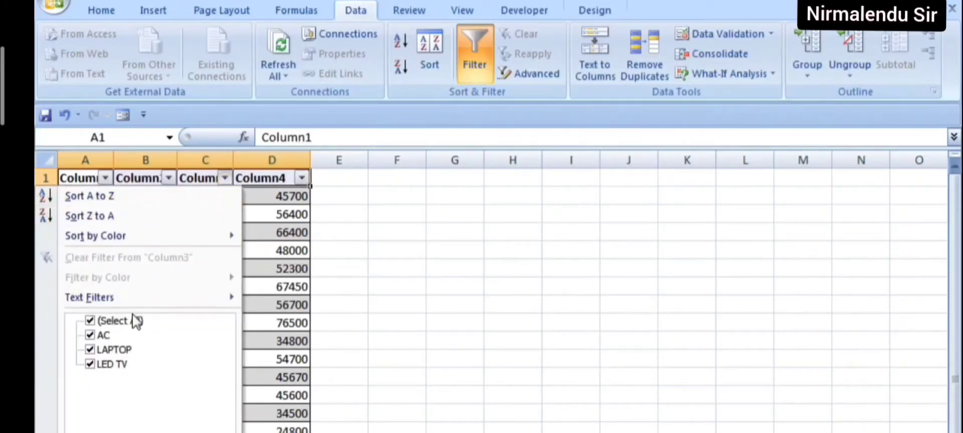
{"action": "left_click", "coordinate": [90, 321]}
{"action": "left_click", "coordinate": [90, 336]}
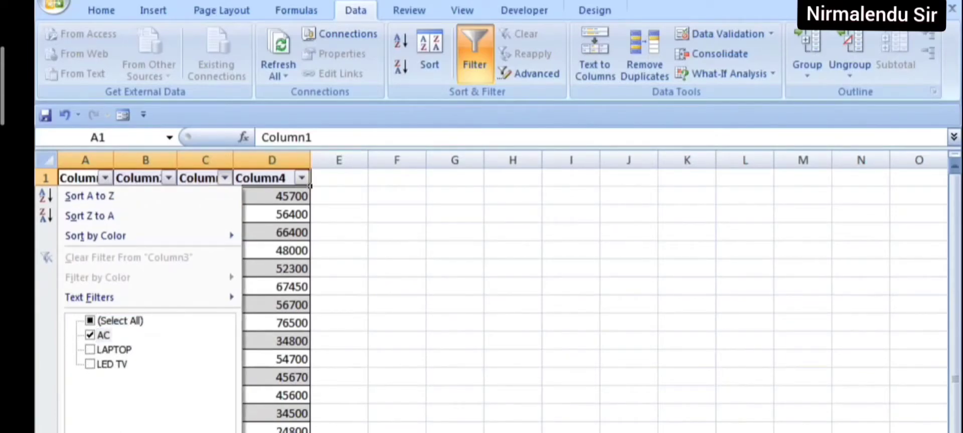
{"action": "key", "text": "Return"}
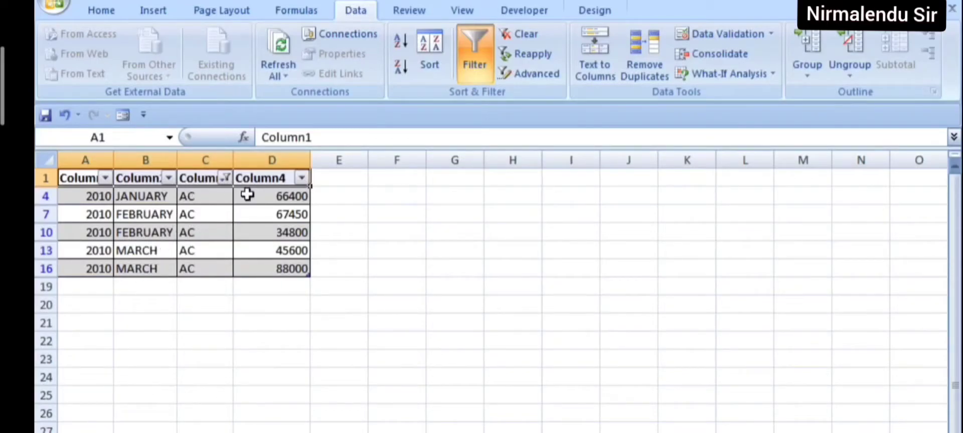
{"action": "left_click", "coordinate": [474, 46]}
- Add filters to the headers A1:D1 and limit Column3 to AC
{"action": "left_click_drag", "start_coordinate": [97, 182], "coordinate": [271, 177]}
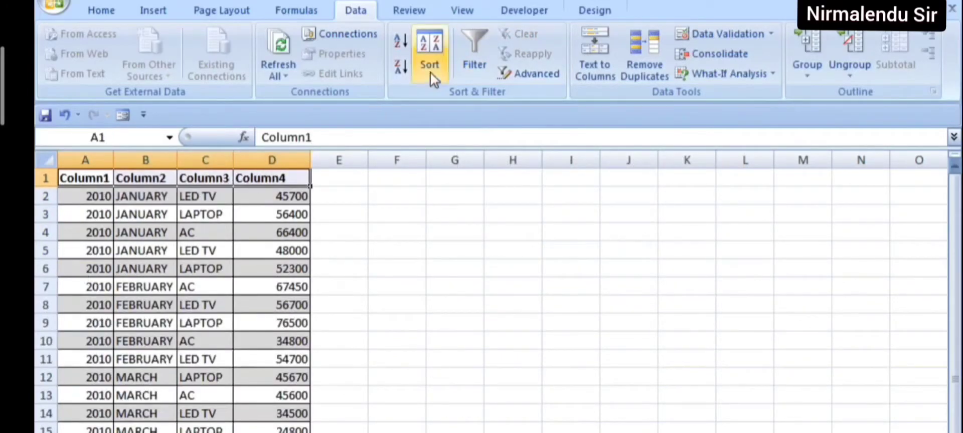
{"action": "left_click", "coordinate": [465, 53]}
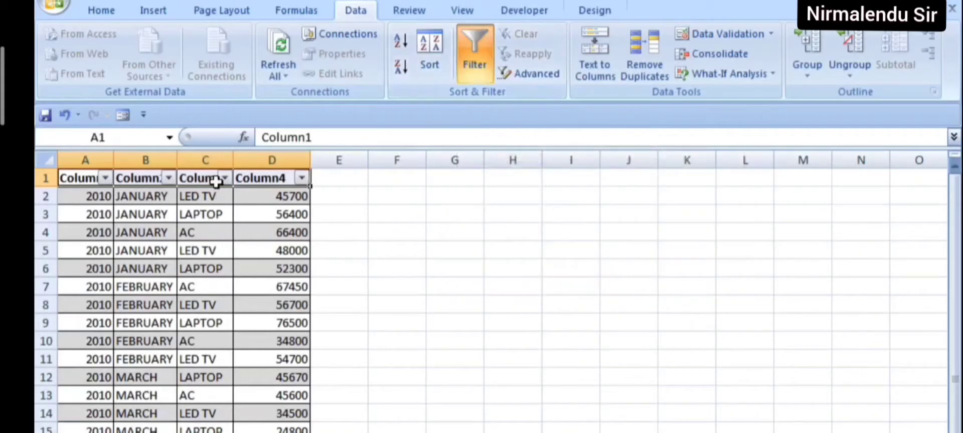
{"action": "left_click", "coordinate": [225, 178]}
{"action": "left_click", "coordinate": [90, 333]}
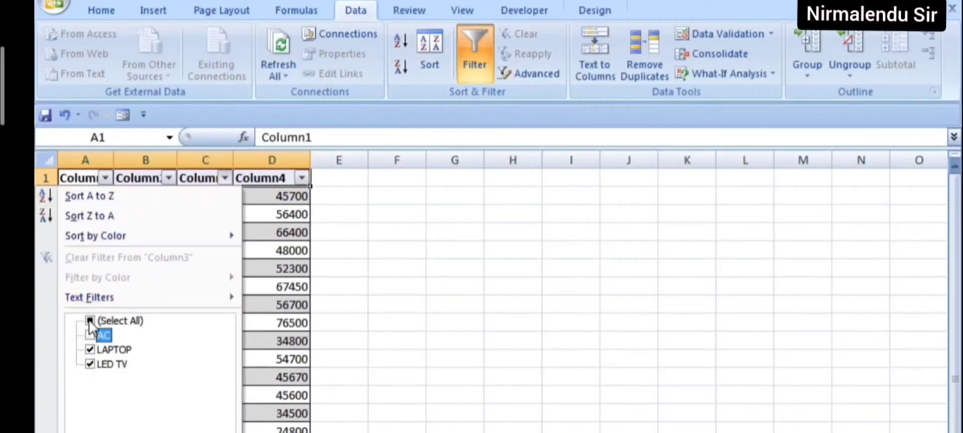
{"action": "left_click", "coordinate": [90, 321]}
{"action": "left_click", "coordinate": [90, 335]}
{"action": "left_click", "coordinate": [159, 431]}
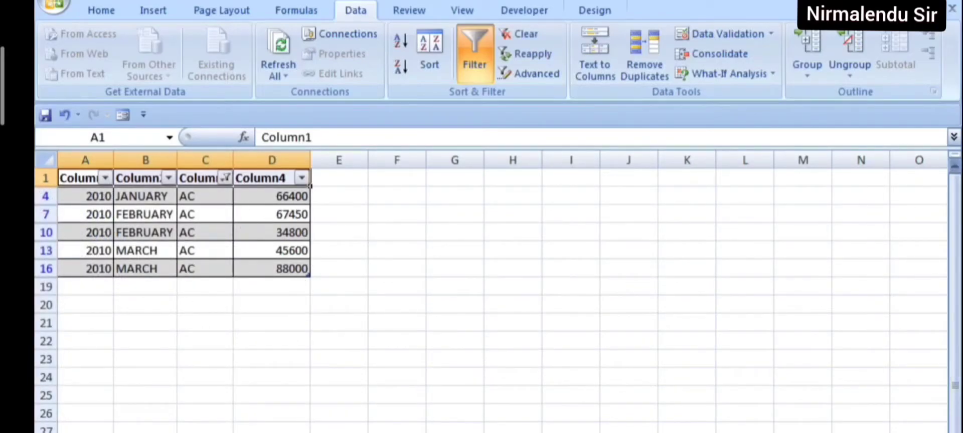
- Clear the AC filter from the sales table
{"action": "key", "text": "alt"}
{"action": "key", "text": "h"}
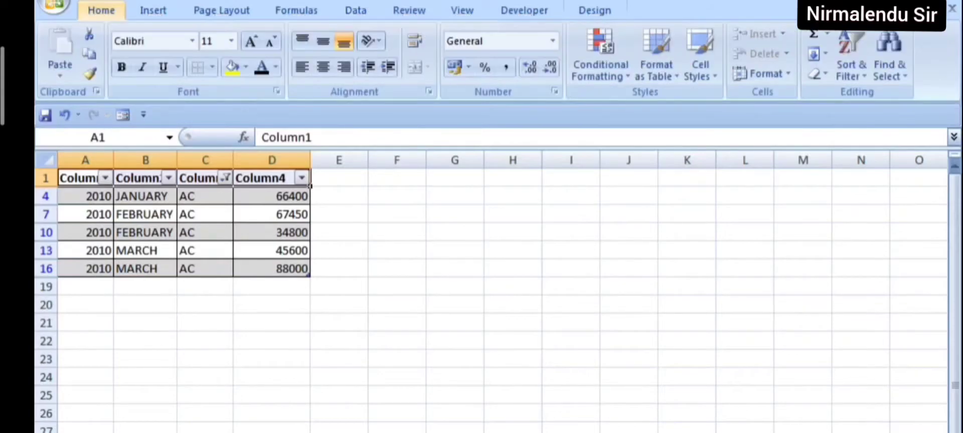
{"action": "key", "text": "s"}
{"action": "key", "text": "c"}
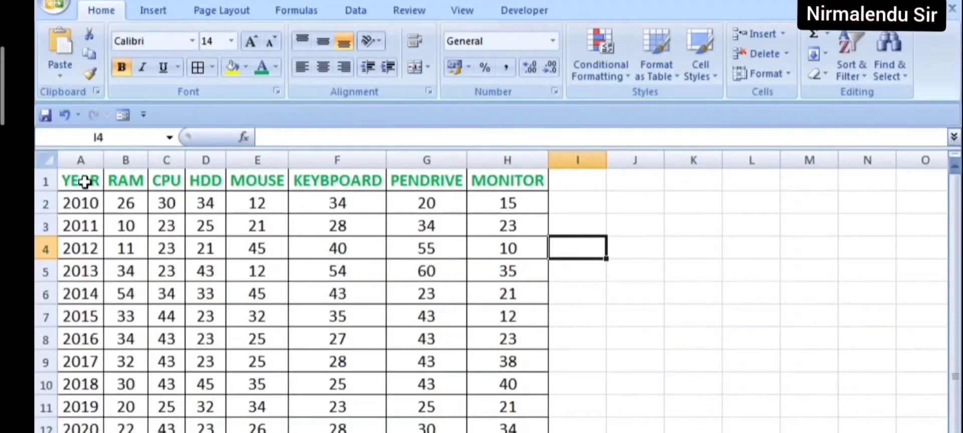
- Examine the 2010 figures in row 2 across the RAM to MONITOR columns
{"action": "left_click", "coordinate": [129, 202]}
{"action": "left_click", "coordinate": [170, 206]}
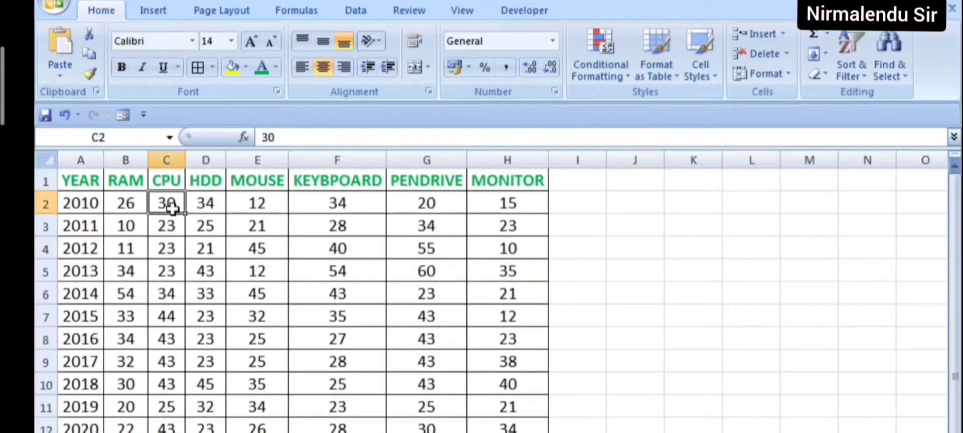
{"action": "left_click", "coordinate": [195, 205]}
{"action": "left_click", "coordinate": [124, 204]}
{"action": "left_click", "coordinate": [165, 205]}
{"action": "left_click", "coordinate": [203, 206]}
{"action": "left_click", "coordinate": [258, 209]}
{"action": "left_click", "coordinate": [316, 206]}
{"action": "left_click", "coordinate": [432, 204]}
{"action": "left_click", "coordinate": [492, 206]}
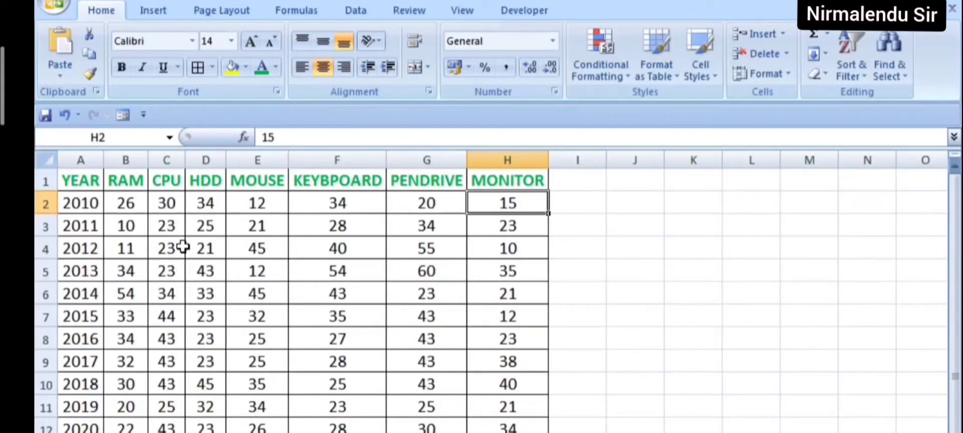
{"action": "left_click", "coordinate": [128, 201]}
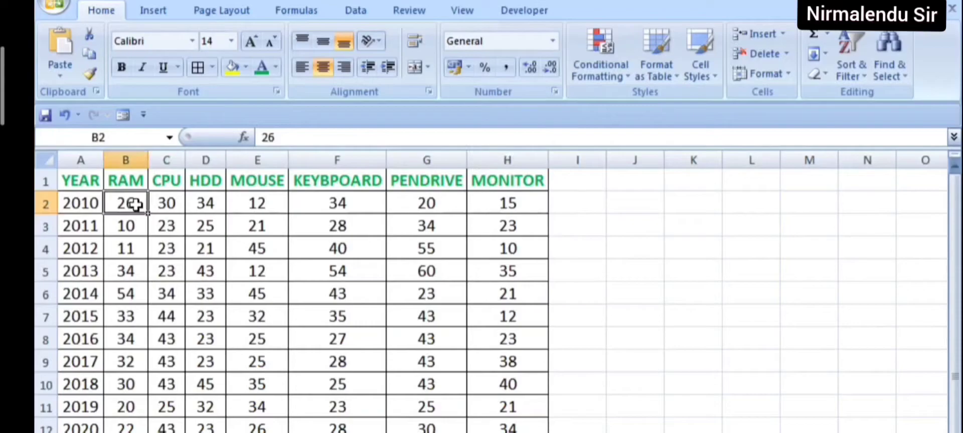
{"action": "left_click", "coordinate": [166, 200]}
{"action": "left_click", "coordinate": [190, 204]}
{"action": "left_click", "coordinate": [133, 206]}
{"action": "left_click", "coordinate": [171, 206]}
{"action": "left_click", "coordinate": [129, 202]}
{"action": "left_click", "coordinate": [167, 201]}
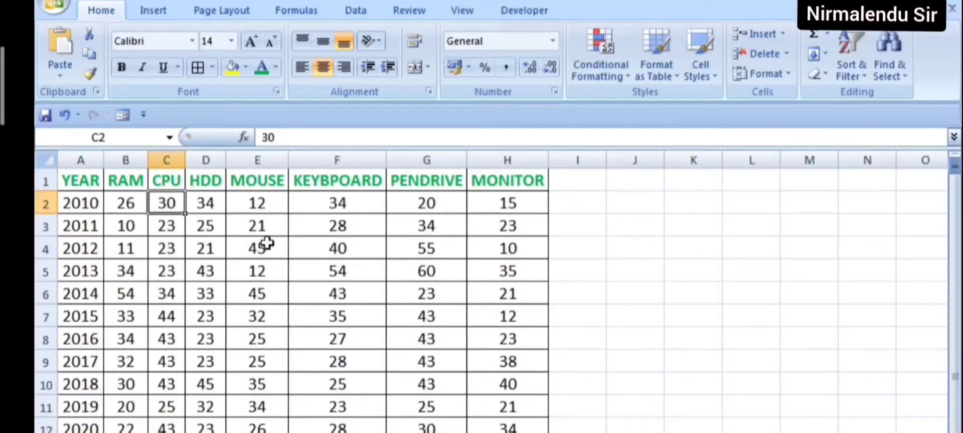
- Select the figures from B2 across the RAM to MONITOR columns and choose the Custom number category for them
{"action": "left_click_drag", "start_coordinate": [130, 204], "coordinate": [483, 432]}
{"action": "right_click", "coordinate": [303, 210]}
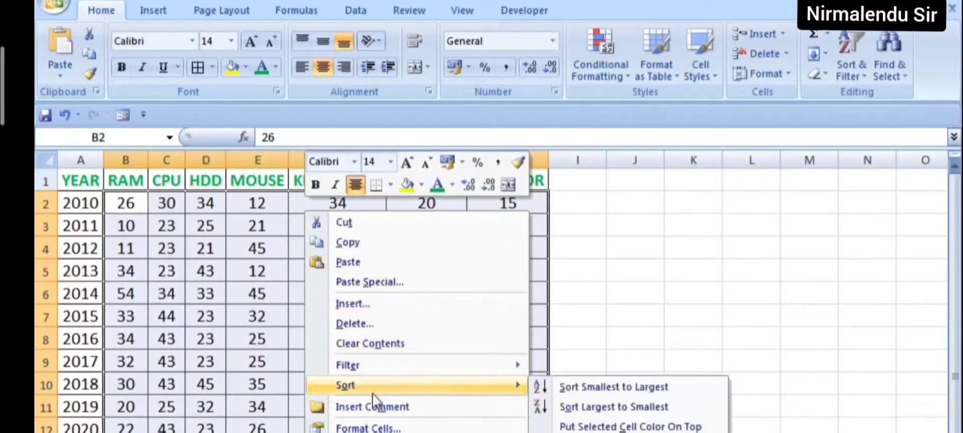
{"action": "mouse_move", "coordinate": [375, 373]}
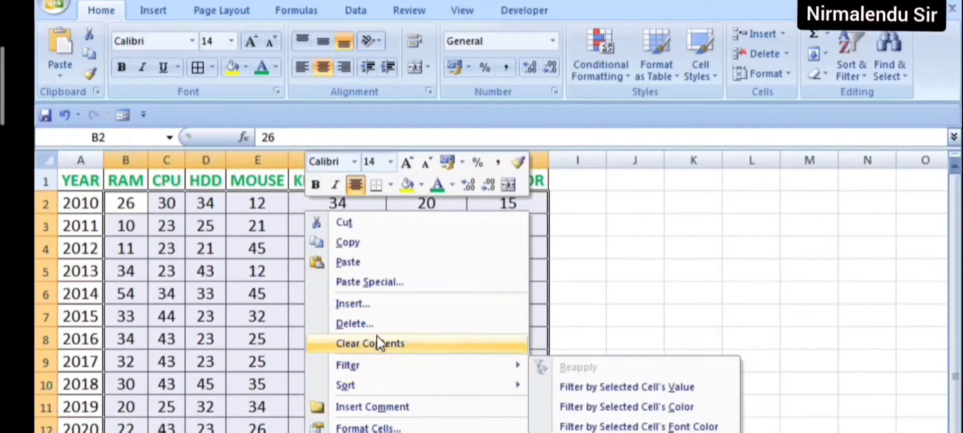
{"action": "left_click", "coordinate": [383, 429]}
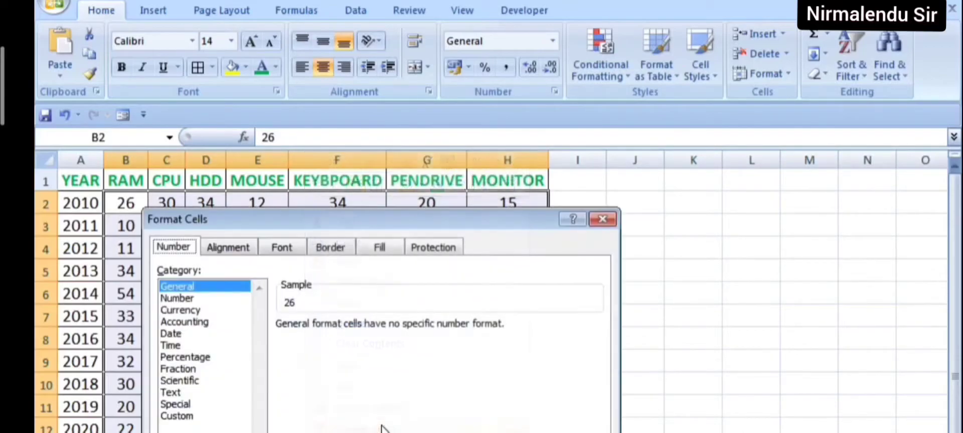
{"action": "left_click_drag", "start_coordinate": [369, 219], "coordinate": [369, 68]}
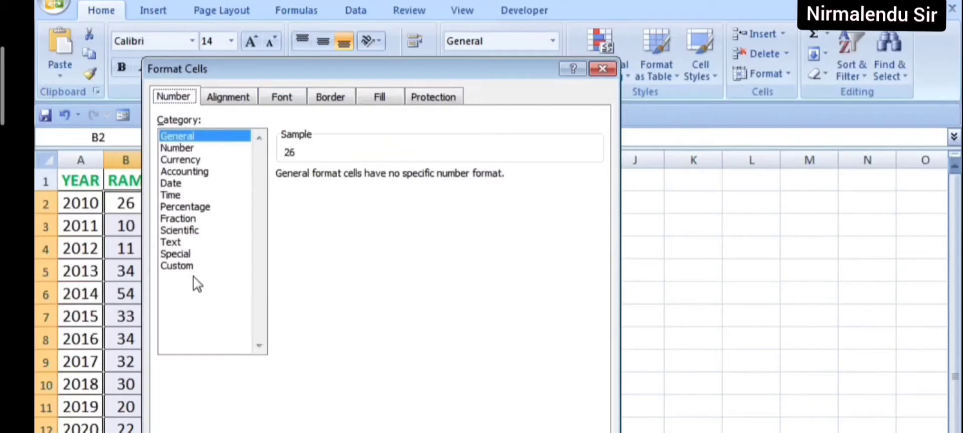
{"action": "left_click", "coordinate": [185, 266]}
- Apply the custom number format [blue][<40];[red][>=40] to the selected figures
{"action": "left_click", "coordinate": [323, 190]}
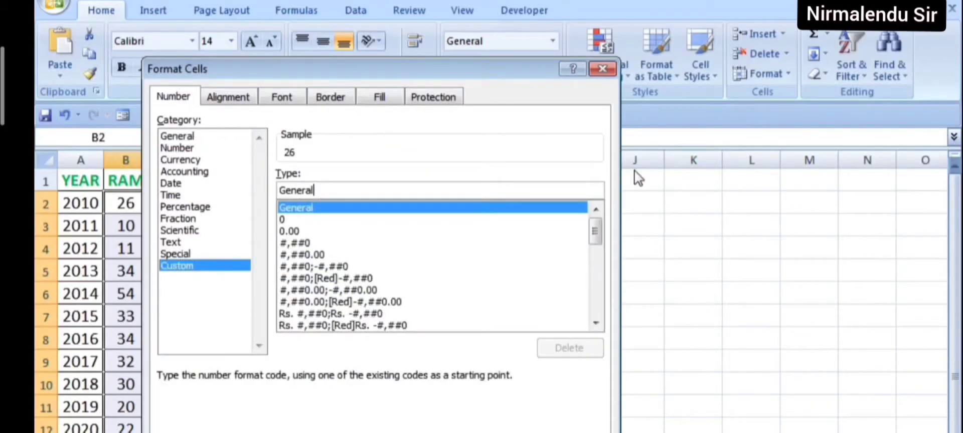
{"action": "key", "text": "BackSpace"}
{"action": "key", "text": "BackSpace"}
{"action": "key", "text": "BackSpace"}
{"action": "key", "text": "BackSpace"}
{"action": "key", "text": "BackSpace"}
{"action": "key", "text": "BackSpace"}
{"action": "key", "text": "BackSpace"}
{"action": "type", "text": "["}
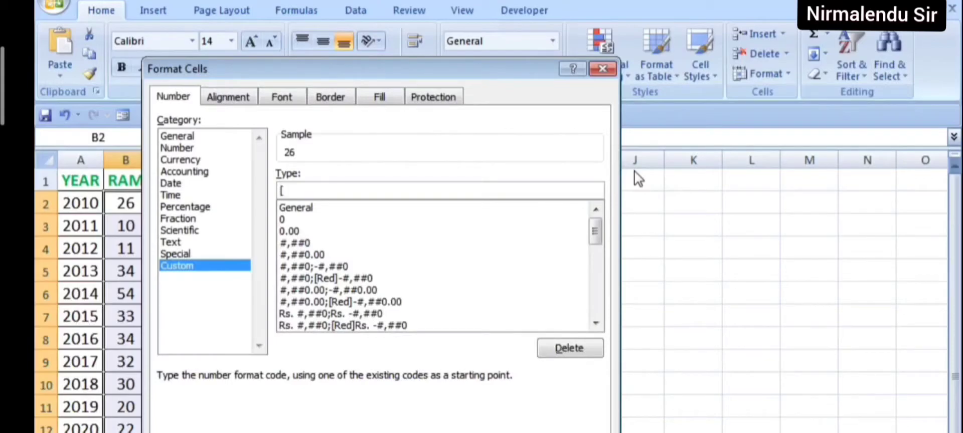
{"action": "type", "text": "blue][<40];"}
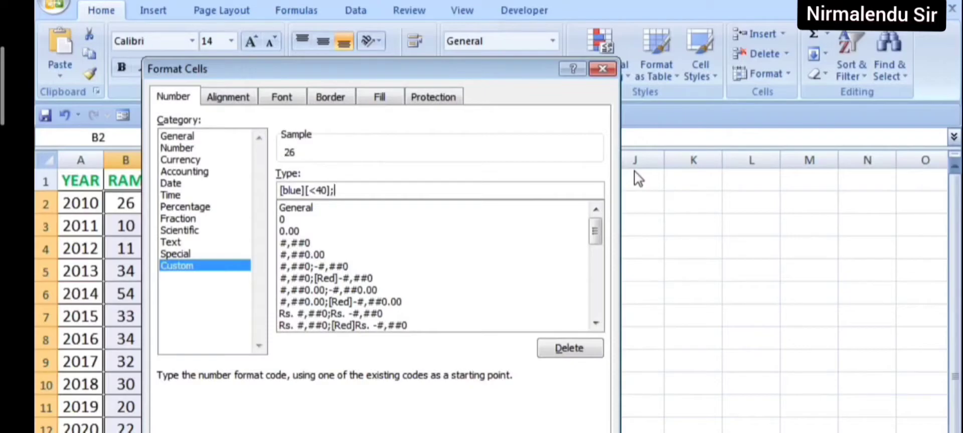
{"action": "type", "text": "[red][>=40]"}
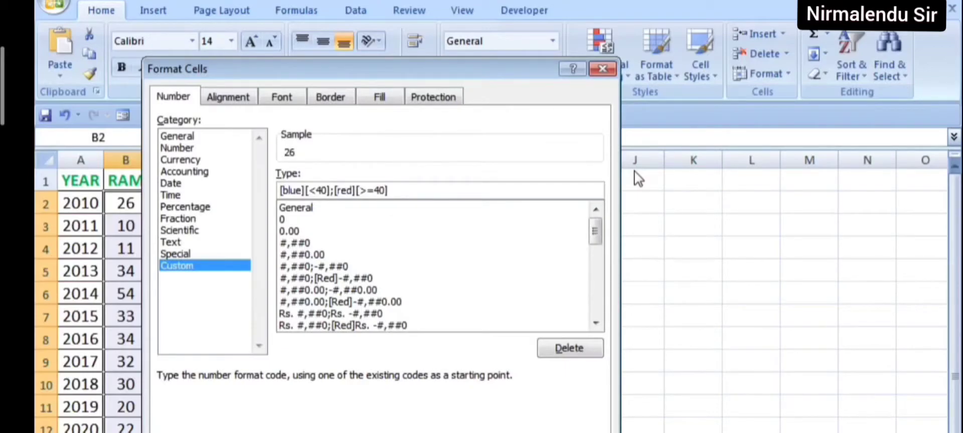
{"action": "key", "text": "Return"}
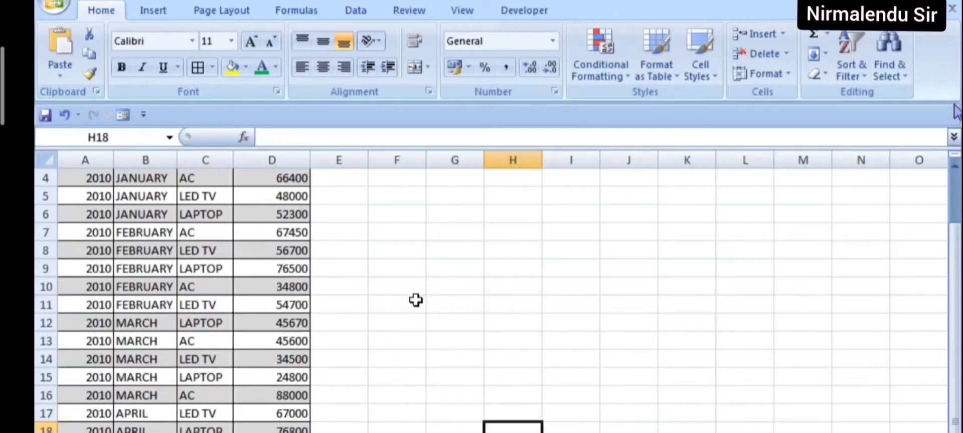
{"action": "left_click", "coordinate": [45, 233]}
{"action": "left_click", "coordinate": [44, 252]}
{"action": "left_click", "coordinate": [43, 231]}
{"action": "left_click", "coordinate": [43, 249]}
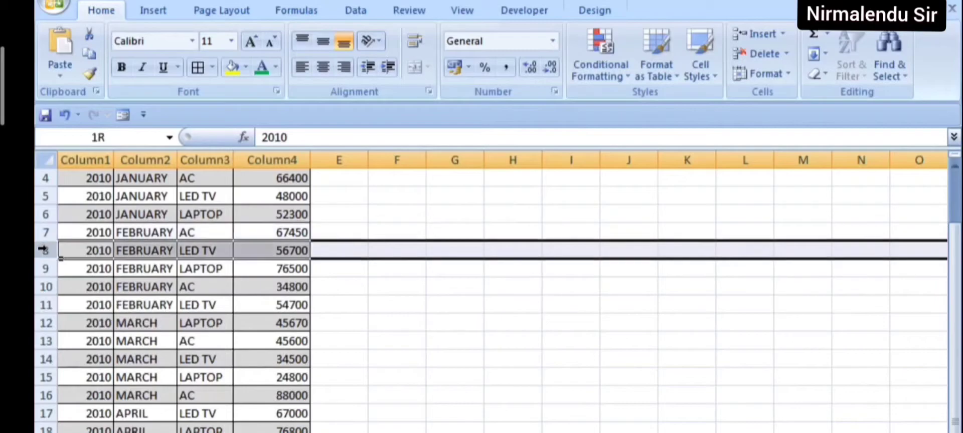
{"action": "left_click", "coordinate": [43, 231]}
{"action": "left_click", "coordinate": [43, 250]}
{"action": "left_click", "coordinate": [45, 232]}
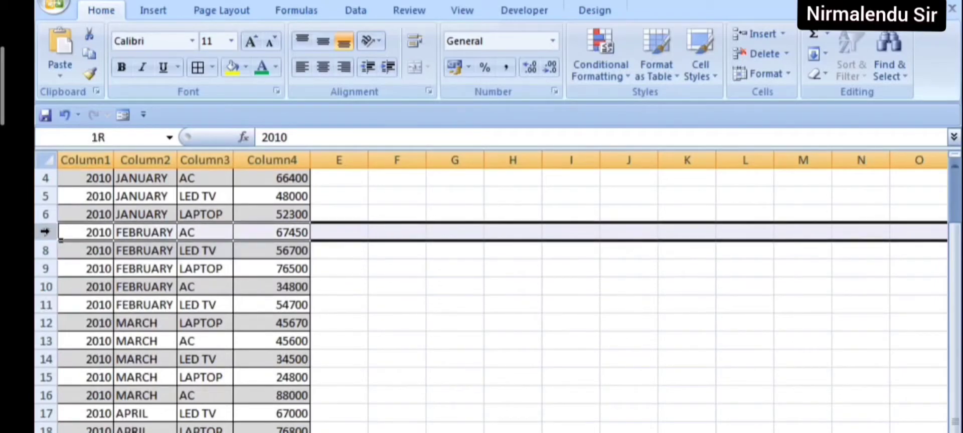
{"action": "left_click", "coordinate": [44, 250]}
{"action": "left_click", "coordinate": [44, 231]}
{"action": "right_click", "coordinate": [47, 231]}
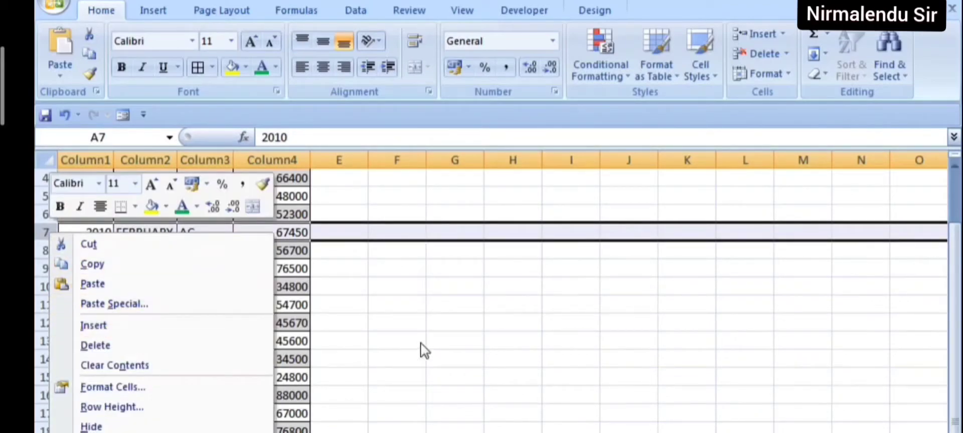
{"action": "left_click", "coordinate": [393, 323]}
{"action": "left_click", "coordinate": [473, 338]}
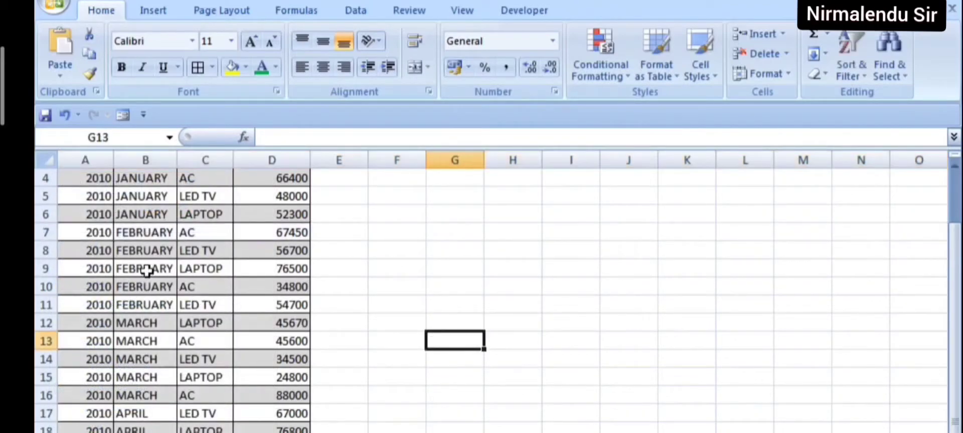
- Insert blank rows below row 7 of the sales table, between the FEBRUARY AC and LED TV records
{"action": "left_click", "coordinate": [47, 232]}
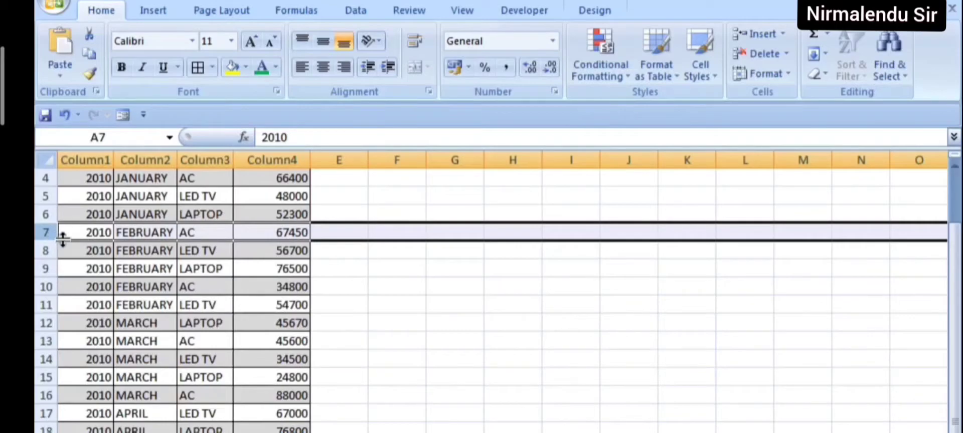
{"action": "left_click_drag", "start_coordinate": [64, 247], "coordinate": [66, 329]}
{"action": "left_click", "coordinate": [681, 394]}
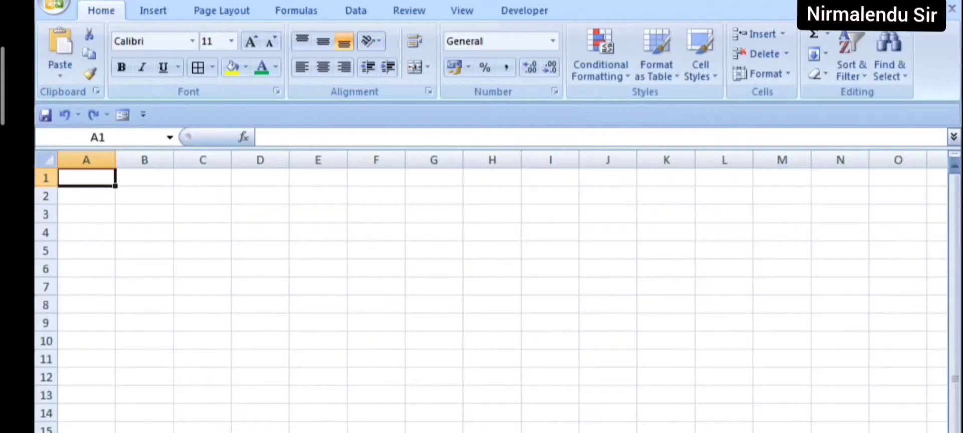
- Enter the numbers 12, 13, 14, 15, 16 and 17 across A1:F1 of the empty sheet
{"action": "type", "text": "12"}
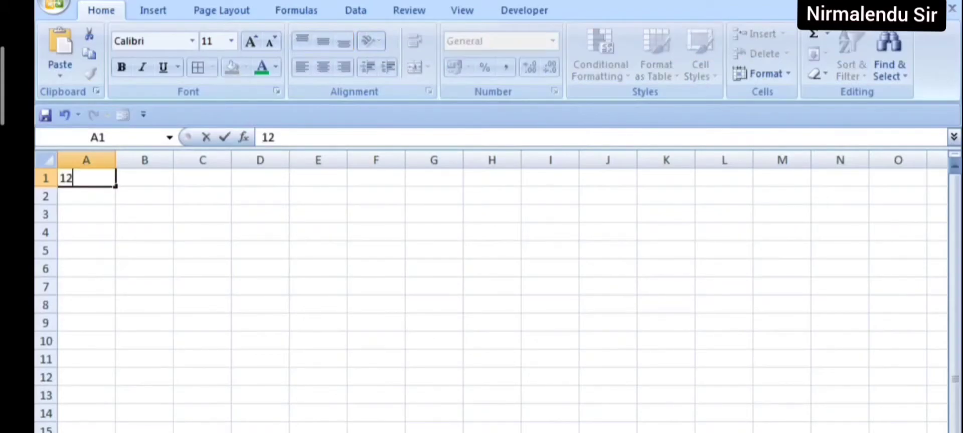
{"action": "key", "text": "Tab"}
{"action": "type", "text": "13"}
{"action": "key", "text": "Tab"}
{"action": "type", "text": "14"}
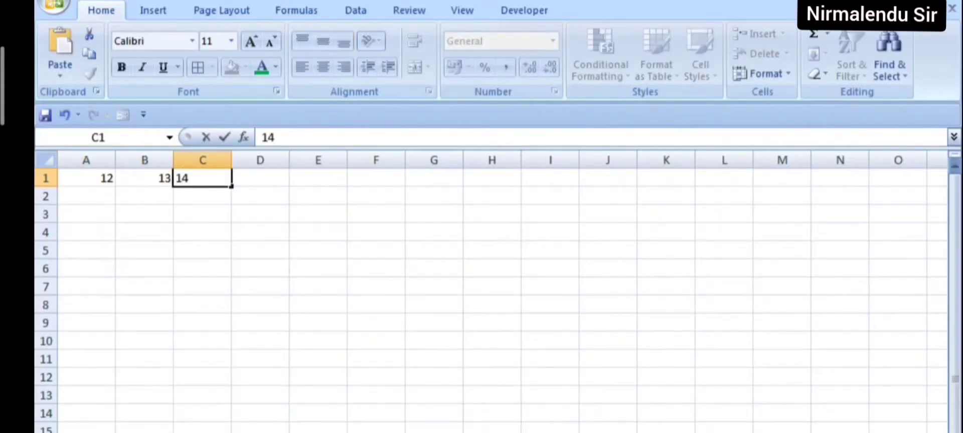
{"action": "key", "text": "Tab"}
{"action": "type", "text": "15"}
{"action": "key", "text": "Tab"}
{"action": "type", "text": "16"}
{"action": "key", "text": "Tab"}
{"action": "type", "text": "17"}
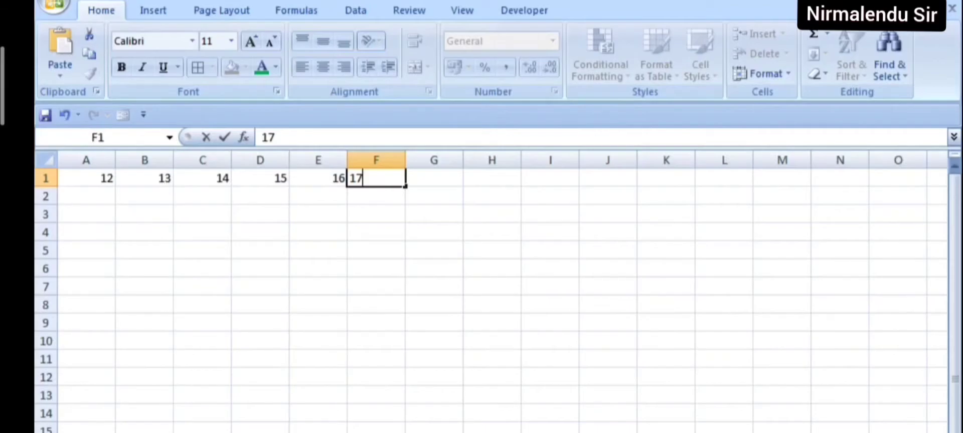
{"action": "key", "text": "Left"}
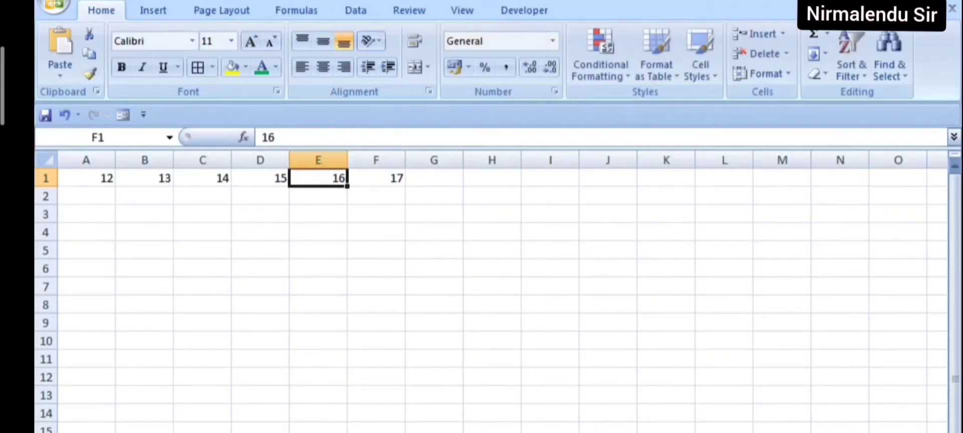
- Review the numbers in A1:F1 cell by cell, ending on the empty cell G1
{"action": "key", "text": "Left"}
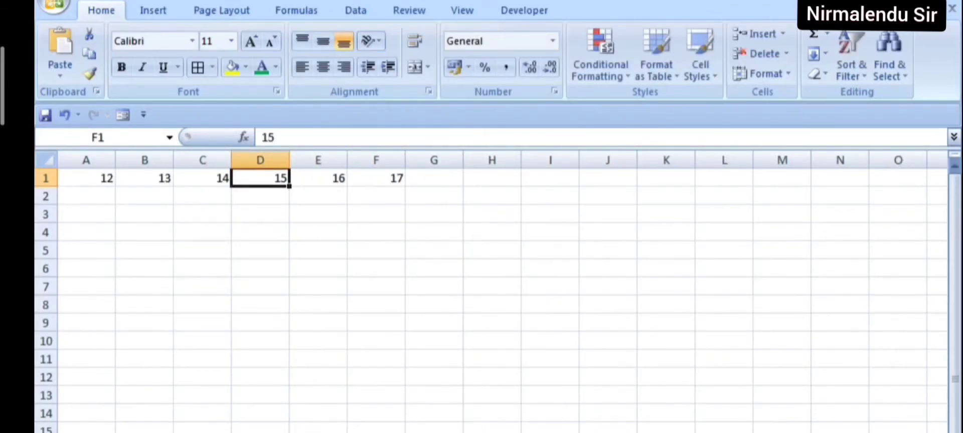
{"action": "key", "text": "Left"}
{"action": "key", "text": "Left"}
{"action": "key", "text": "Left"}
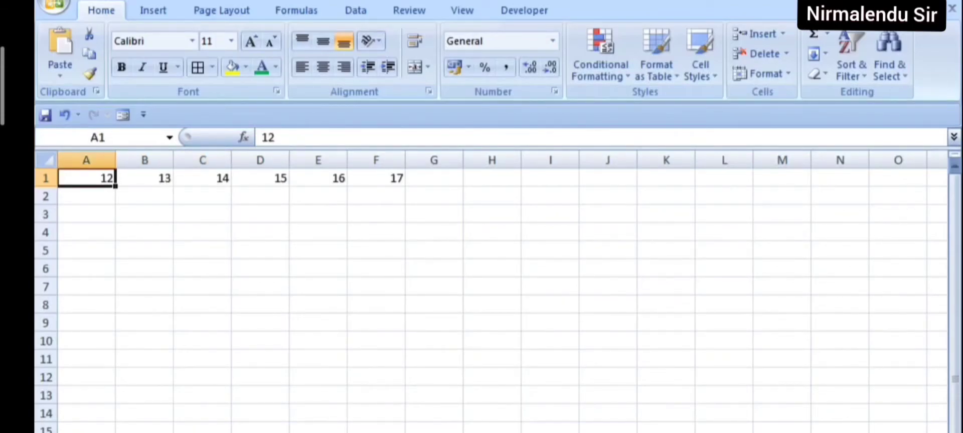
{"action": "key", "text": "Right"}
{"action": "key", "text": "Right"}
{"action": "key", "text": "Right"}
{"action": "key", "text": "Right"}
{"action": "key", "text": "Right"}
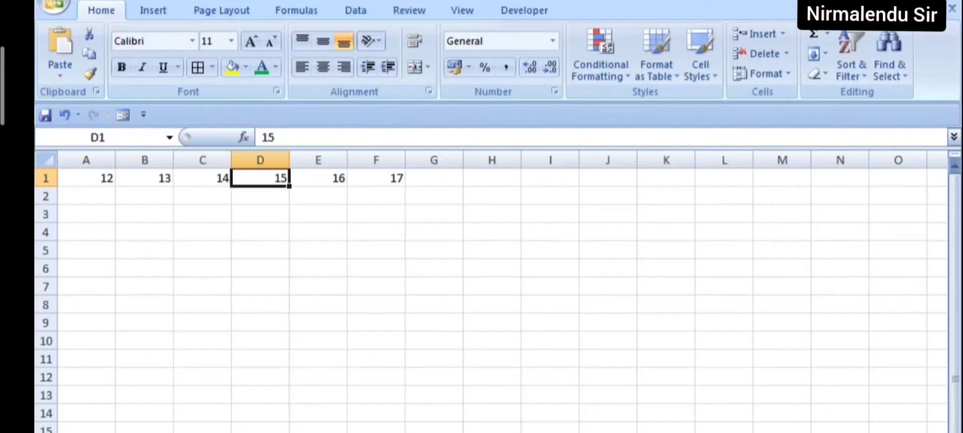
{"action": "key", "text": "Left"}
{"action": "key", "text": "Left"}
{"action": "key", "text": "Left"}
{"action": "key", "text": "Left"}
{"action": "key", "text": "Left"}
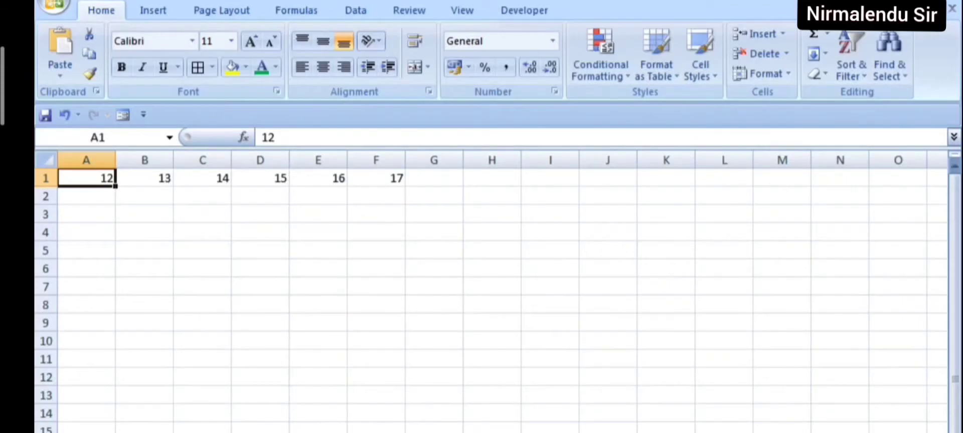
{"action": "key", "text": "Right"}
{"action": "key", "text": "Right"}
{"action": "key", "text": "Right"}
{"action": "key", "text": "Right"}
{"action": "key", "text": "Right"}
{"action": "key", "text": "Right"}
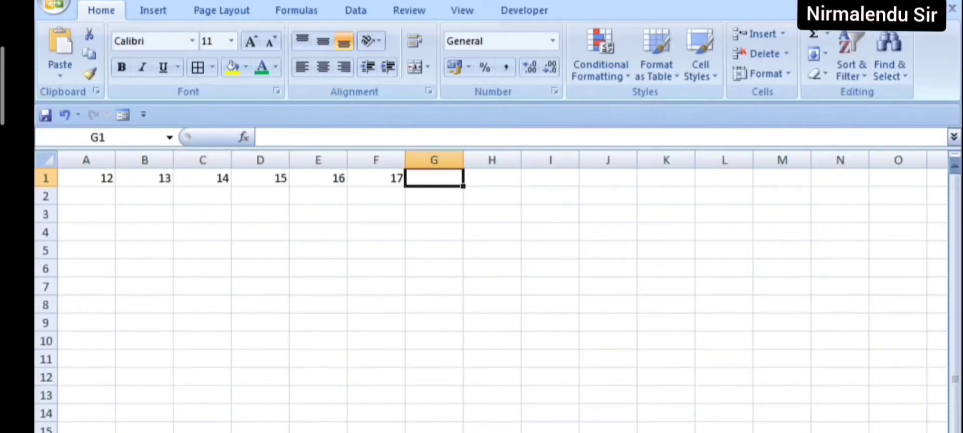
- Start a =sum formula in G1 and browse the suggested functions
{"action": "type", "text": "su"}
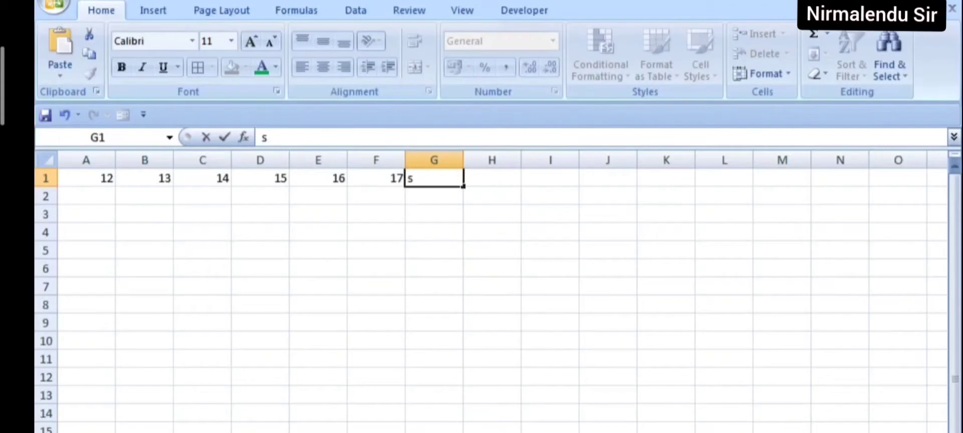
{"action": "key", "text": "BackSpace"}
{"action": "key", "text": "BackSpace"}
{"action": "type", "text": "=au"}
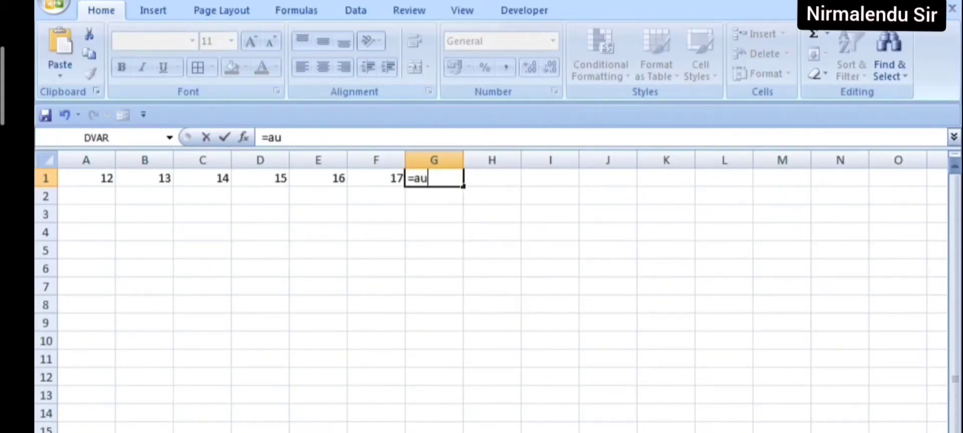
{"action": "key", "text": "BackSpace"}
{"action": "key", "text": "BackSpace"}
{"action": "type", "text": "sum"}
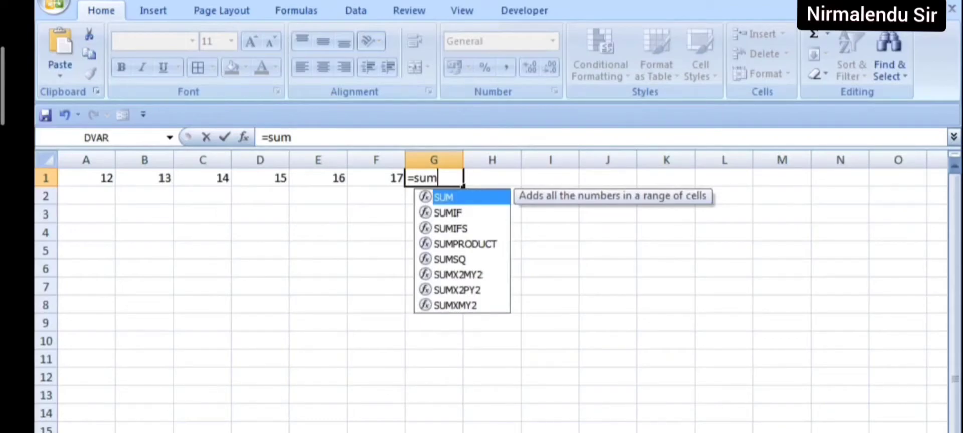
{"action": "key", "text": "Down"}
{"action": "key", "text": "Down"}
{"action": "key", "text": "Down"}
{"action": "key", "text": "Down"}
{"action": "key", "text": "Down"}
{"action": "key", "text": "Down"}
{"action": "key", "text": "Down"}
{"action": "key", "text": "Up"}
{"action": "key", "text": "Up"}
{"action": "key", "text": "Up"}
{"action": "key", "text": "Up"}
{"action": "key", "text": "Up"}
{"action": "key", "text": "Up"}
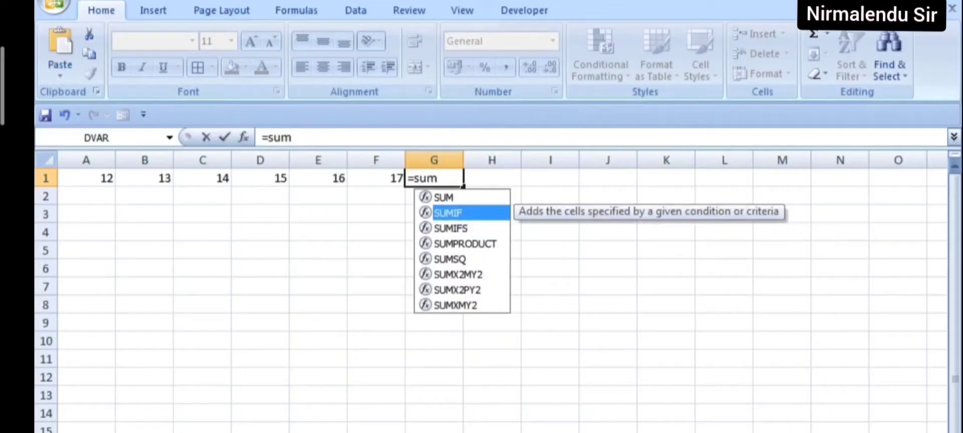
{"action": "key", "text": "Tab"}
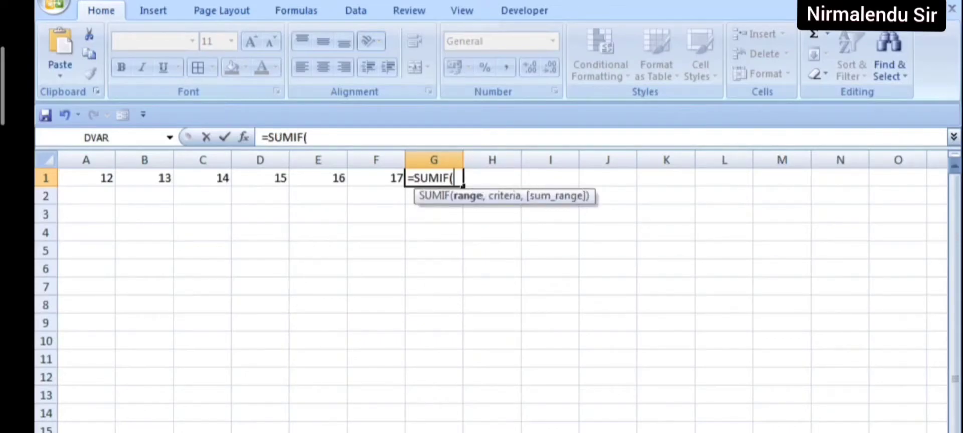
{"action": "key", "text": "Down"}
{"action": "key", "text": "Down"}
{"action": "key", "text": "Up"}
{"action": "key", "text": "BackSpace"}
{"action": "key", "text": "BackSpace"}
{"action": "key", "text": "BackSpace"}
{"action": "key", "text": "BackSpace"}
{"action": "key", "text": "BackSpace"}
{"action": "key", "text": "BackSpace"}
{"action": "key", "text": "BackSpace"}
{"action": "key", "text": "BackSpace"}
{"action": "key", "text": "BackSpace"}
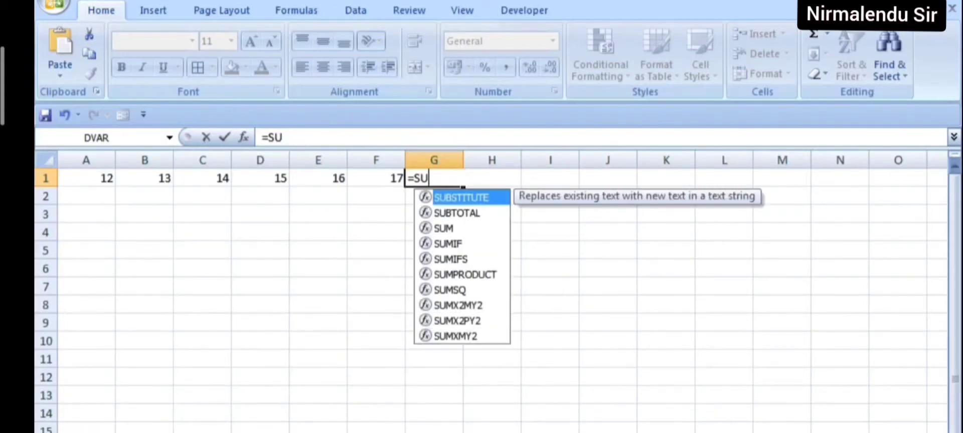
{"action": "key", "text": "Escape"}
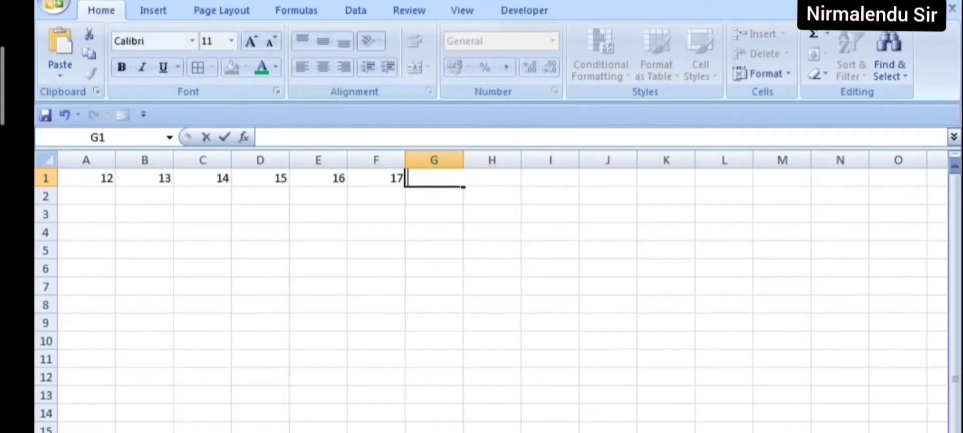
{"action": "key", "text": "alt"}
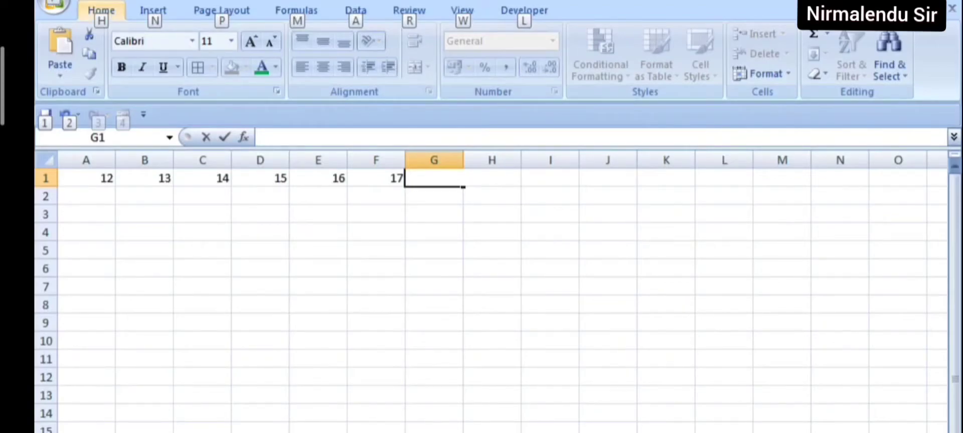
{"action": "key", "text": "alt+Tab"}
{"action": "key", "text": "Tab"}
{"action": "key", "text": "Tab"}
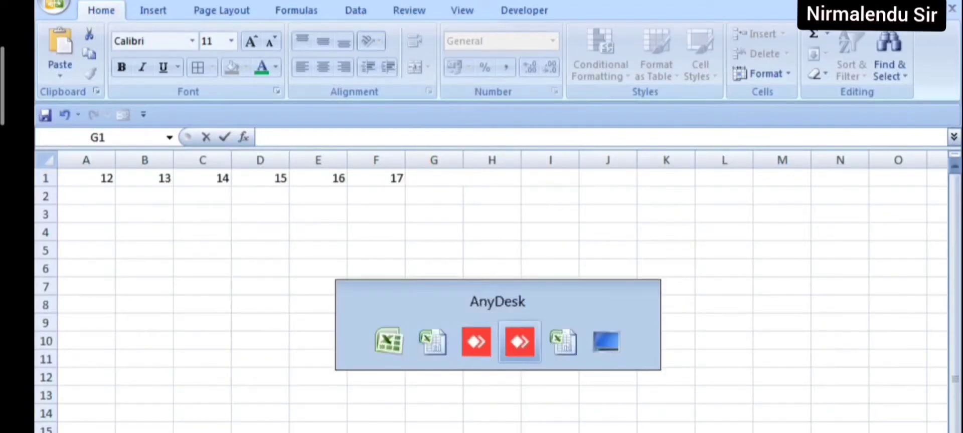
{"action": "key", "text": "alt+Tab"}
{"action": "key", "text": "alt+Tab"}
{"action": "key", "text": "alt+Tab"}
{"action": "key", "text": "alt+Tab"}
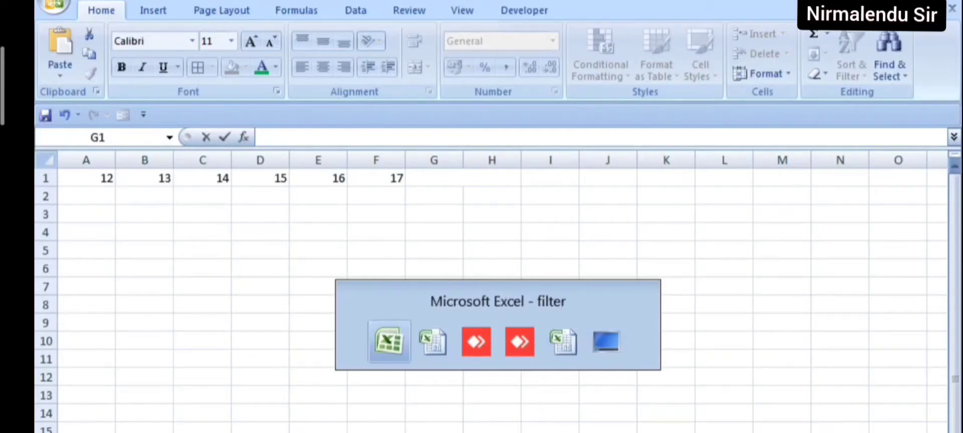
{"action": "key", "text": "alt+Tab"}
{"action": "key", "text": "alt+Tab"}
{"action": "key", "text": "alt+Tab"}
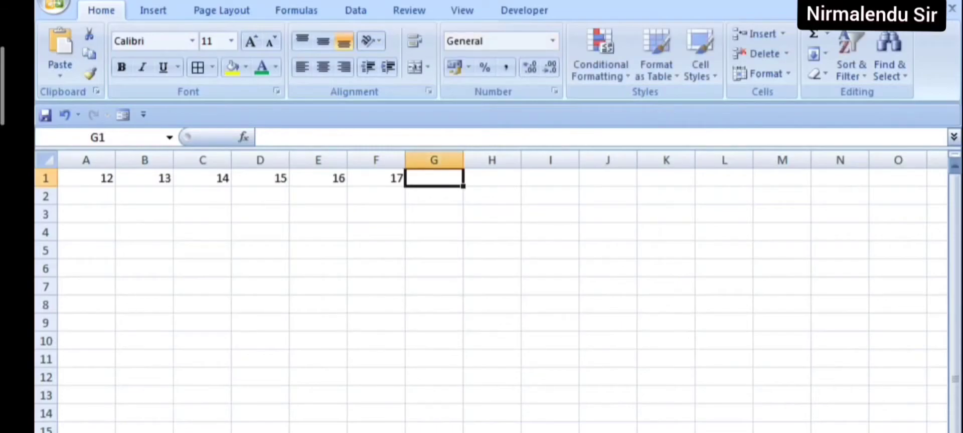
- Cycle through the open windows, including the filter workbook and AnyDesk, and switch to the desktop
{"action": "key", "text": "alt+Tab"}
{"action": "key", "text": "alt+Tab"}
{"action": "key", "text": "alt+Tab"}
{"action": "key", "text": "alt+Tab"}
{"action": "key", "text": "alt+Tab"}
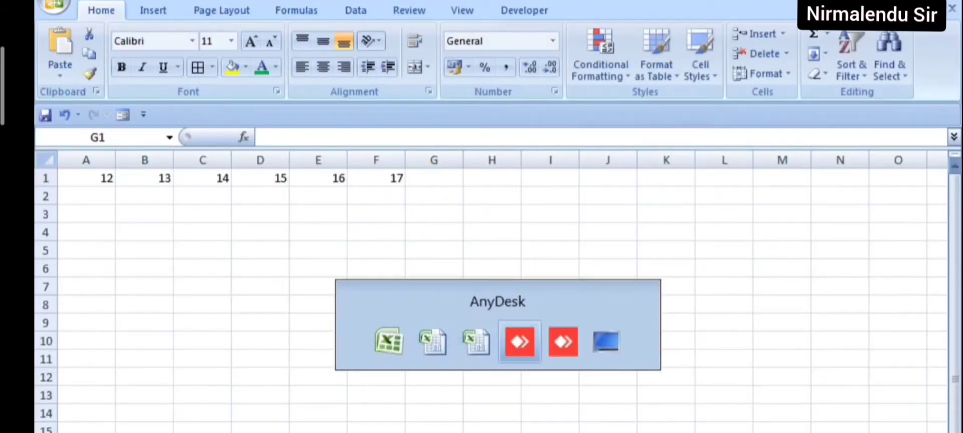
{"action": "key", "text": "alt+Tab"}
{"action": "key", "text": "alt+Tab"}
{"action": "key", "text": "alt+Tab"}
{"action": "key", "text": "alt+Tab"}
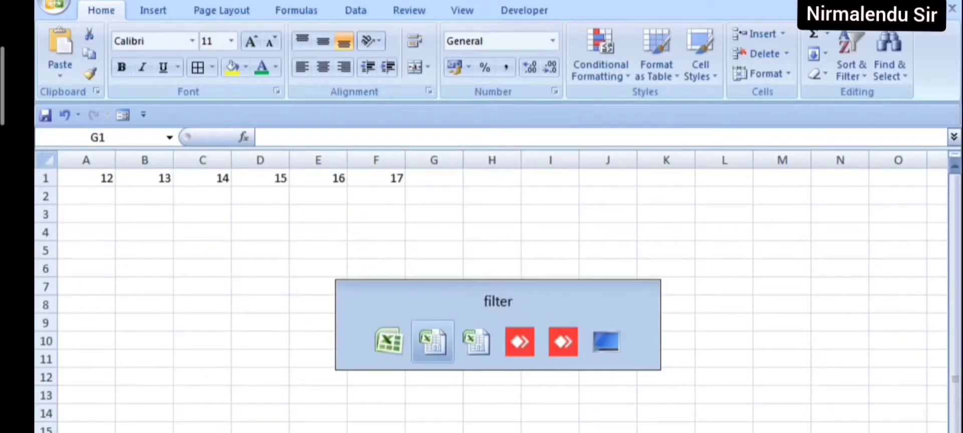
{"action": "key", "text": "alt+Tab"}
{"action": "key", "text": "alt+Tab"}
{"action": "key", "text": "alt+Tab"}
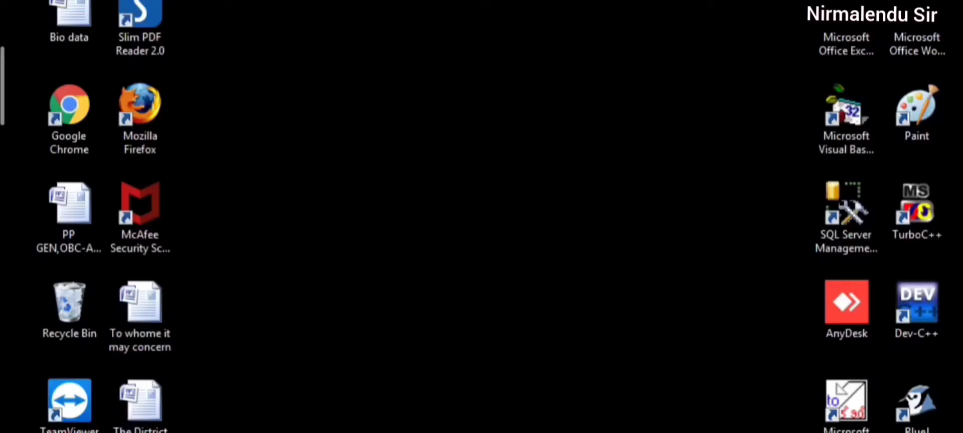
- Switch from the desktop back to the Book1 workbook and move on to the filter workbook
{"action": "key", "text": "alt+Tab"}
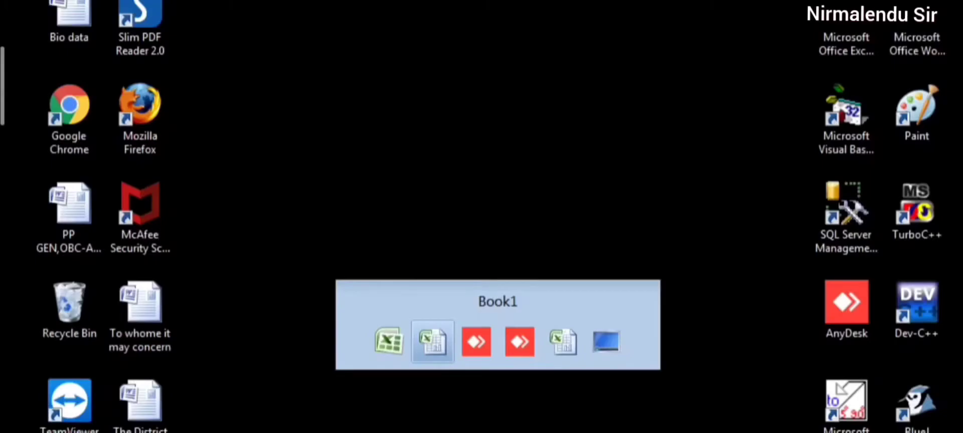
{"action": "key", "text": "alt+Tab"}
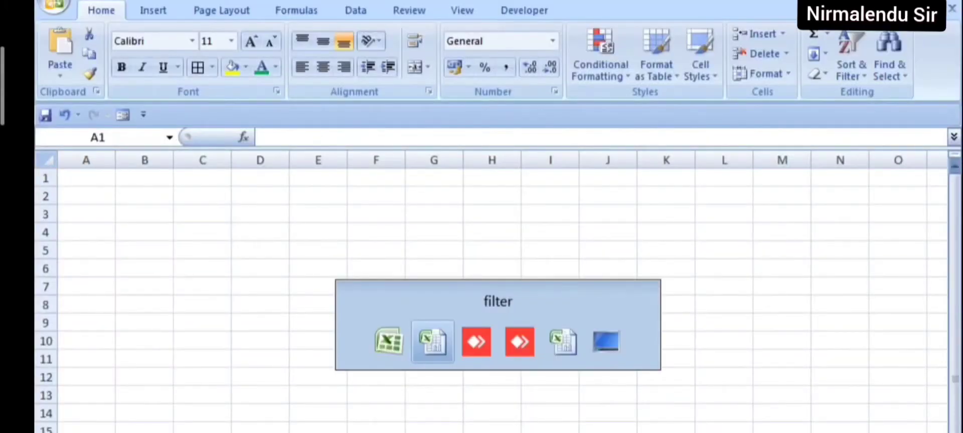
{"action": "key", "text": "alt+Tab"}
{"action": "key", "text": "alt+Tab"}
{"action": "key", "text": "alt+Tab"}
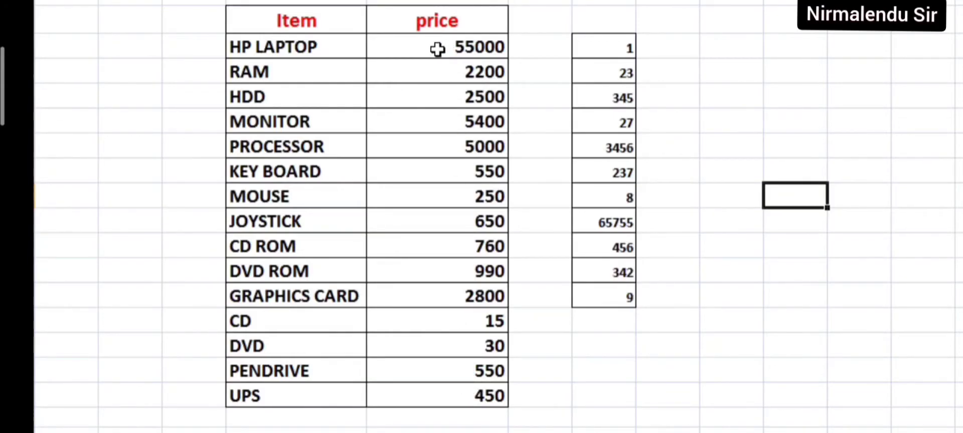
- Apply the Currency number format to all prices from HP LAPTOP to UPS
{"action": "left_click_drag", "start_coordinate": [472, 50], "coordinate": [466, 384]}
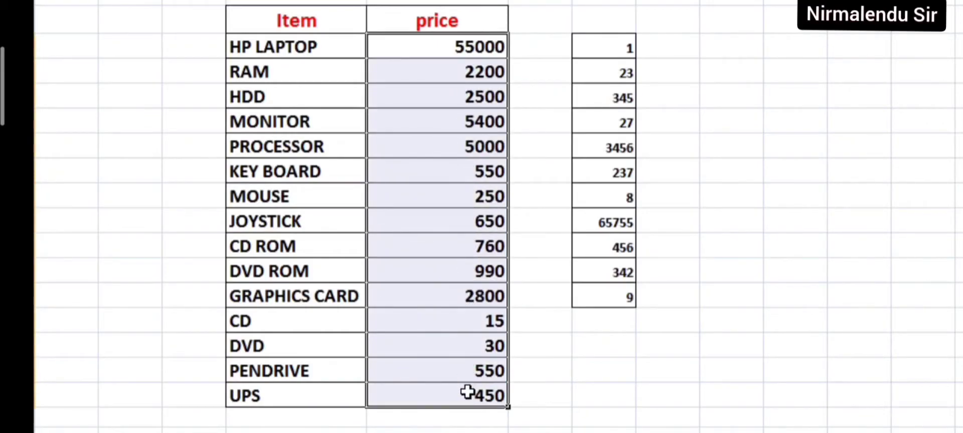
{"action": "right_click", "coordinate": [407, 122]}
{"action": "left_click", "coordinate": [459, 362]}
{"action": "left_click_drag", "start_coordinate": [387, 56], "coordinate": [364, 0]}
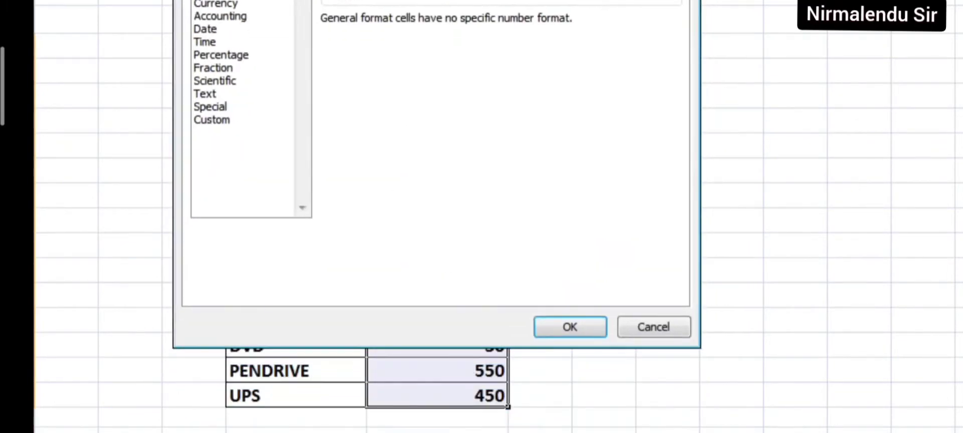
{"action": "left_click", "coordinate": [207, 4]}
{"action": "left_click", "coordinate": [560, 328]}
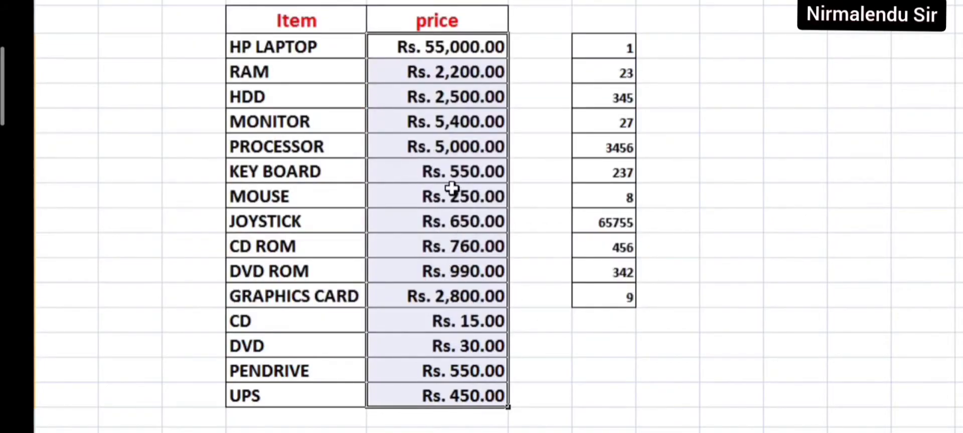
- Review the currency-formatted prices and undo the Currency formatting on the price column
{"action": "left_click_drag", "start_coordinate": [418, 44], "coordinate": [430, 296]}
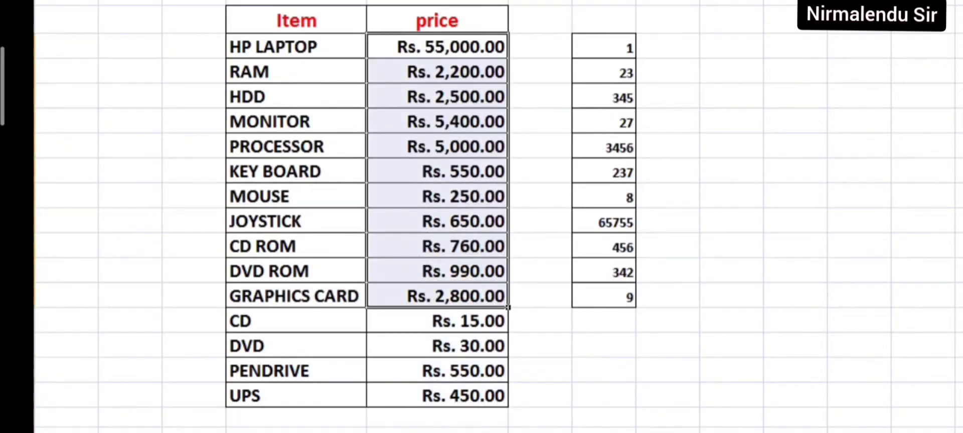
{"action": "left_click", "coordinate": [692, 49]}
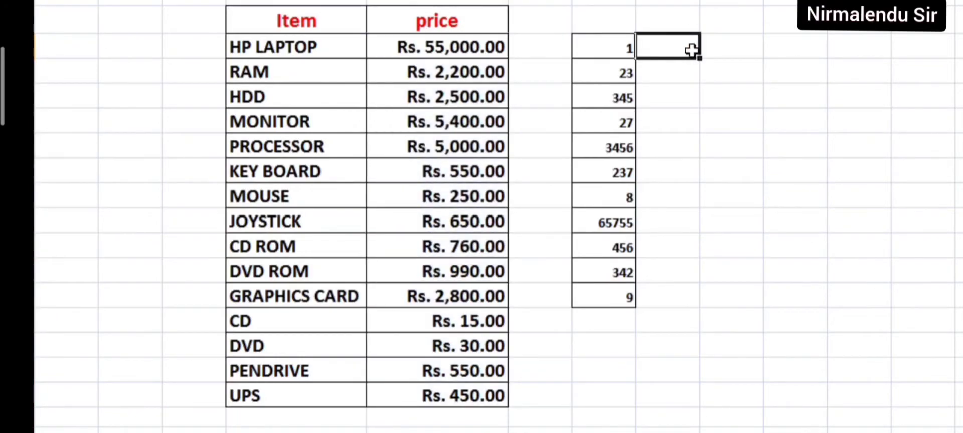
{"action": "key", "text": "ctrl+z"}
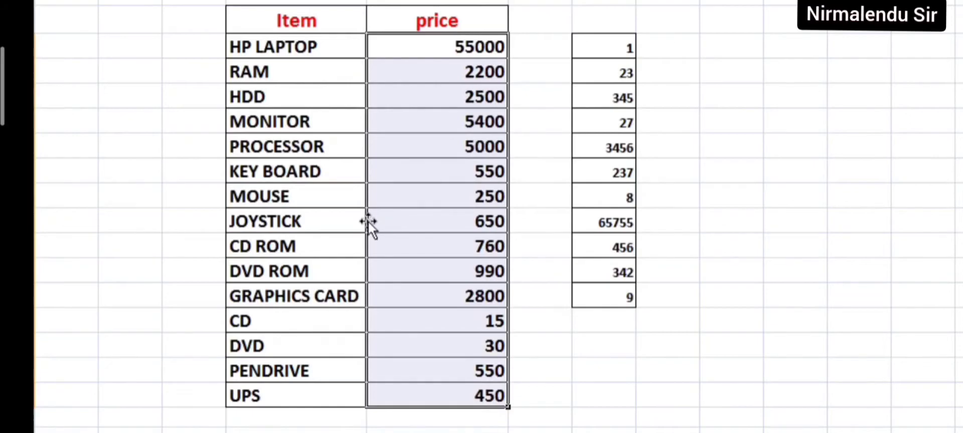
- Apply the custom number format Rs.00000 to all prices from HP LAPTOP to UPS
{"action": "left_click_drag", "start_coordinate": [457, 47], "coordinate": [478, 395]}
{"action": "right_click", "coordinate": [429, 100]}
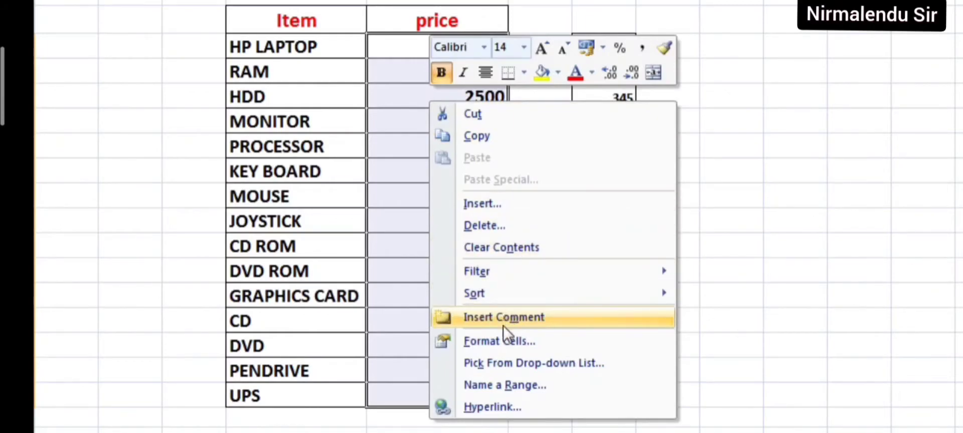
{"action": "left_click", "coordinate": [502, 342]}
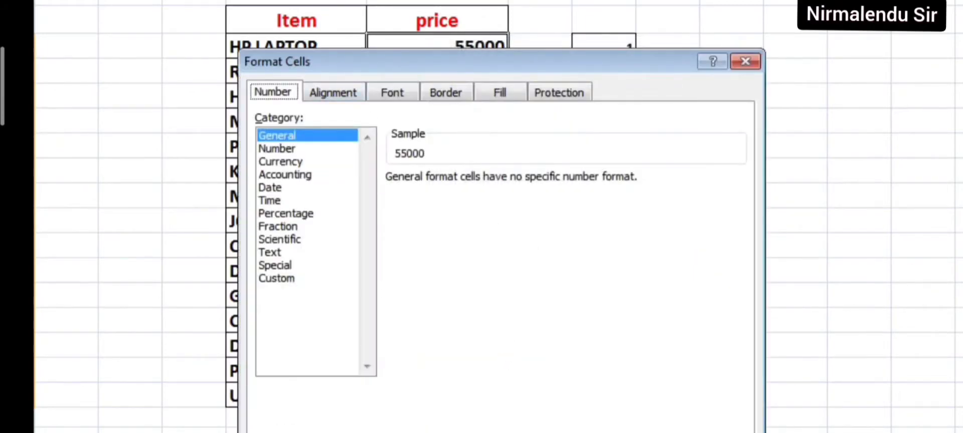
{"action": "left_click_drag", "start_coordinate": [341, 54], "coordinate": [301, 0]}
{"action": "left_click", "coordinate": [254, 201]}
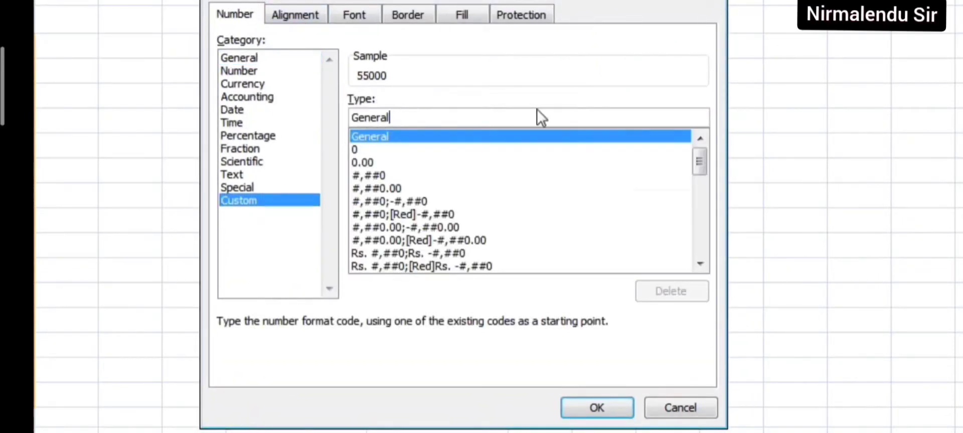
{"action": "key", "text": "BackSpace"}
{"action": "key", "text": "BackSpace"}
{"action": "key", "text": "BackSpace"}
{"action": "key", "text": "BackSpace"}
{"action": "key", "text": "BackSpace"}
{"action": "key", "text": "BackSpace"}
{"action": "key", "text": "BackSpace"}
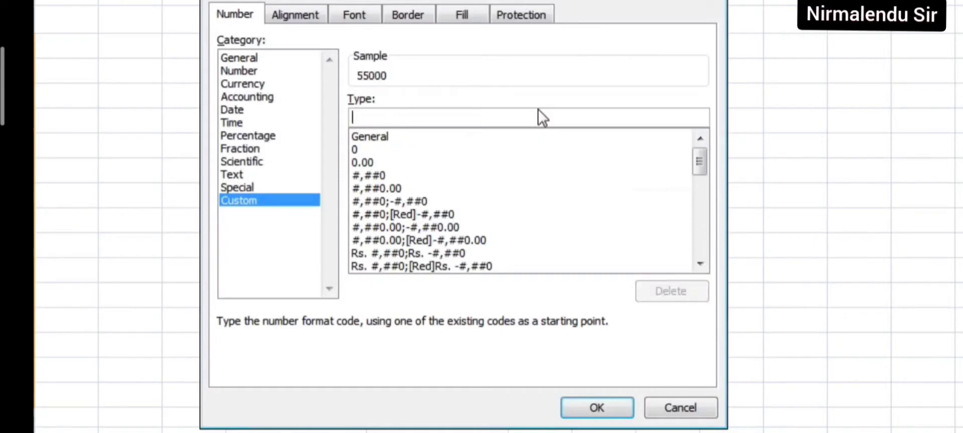
{"action": "type", "text": "Rs."}
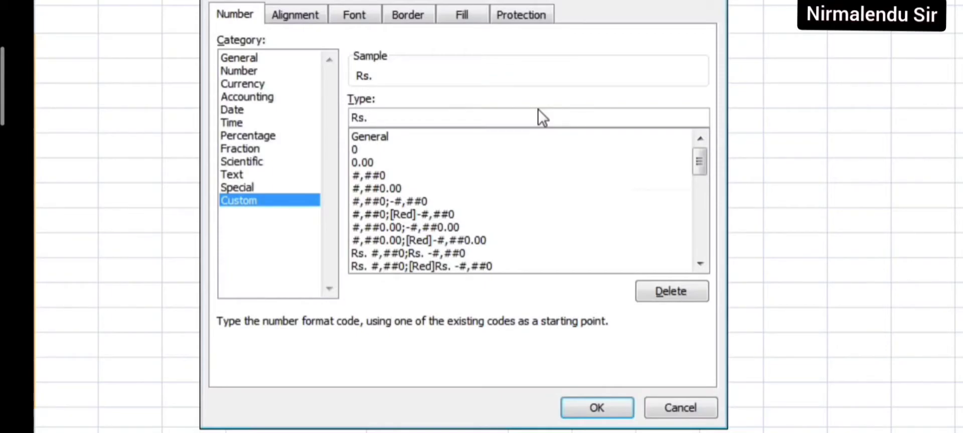
{"action": "type", "text": "00000"}
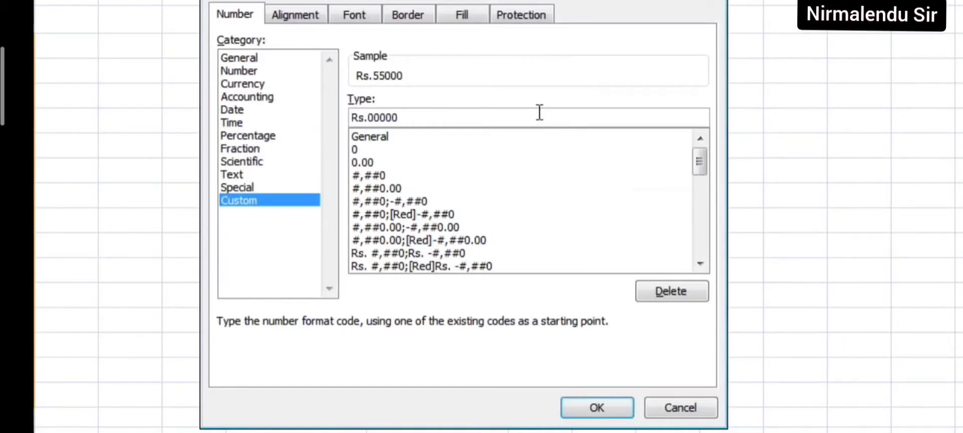
{"action": "left_click", "coordinate": [593, 409]}
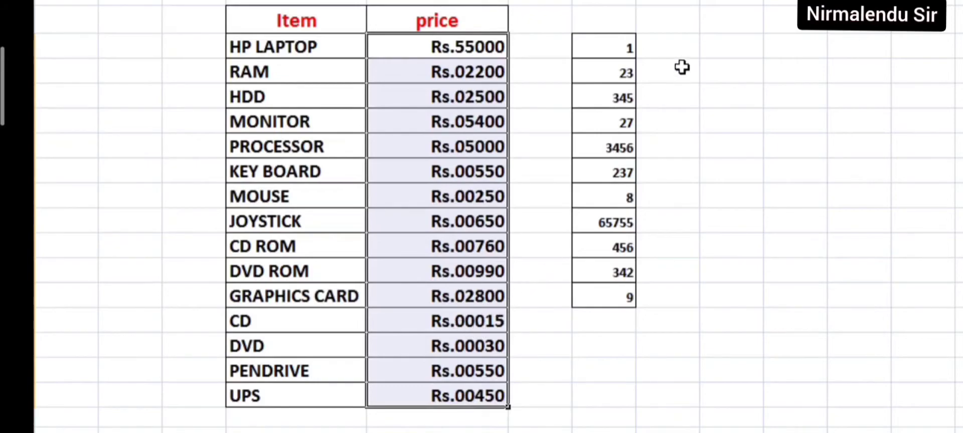
- Apply the custom number format 00000 to the separate bordered list of numbers beside the price table
{"action": "left_click_drag", "start_coordinate": [608, 52], "coordinate": [615, 296]}
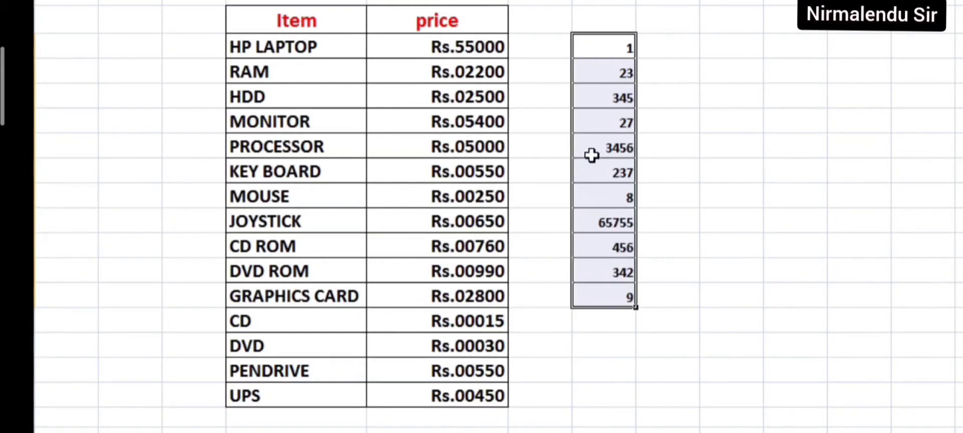
{"action": "right_click", "coordinate": [602, 122]}
{"action": "left_click", "coordinate": [657, 360]}
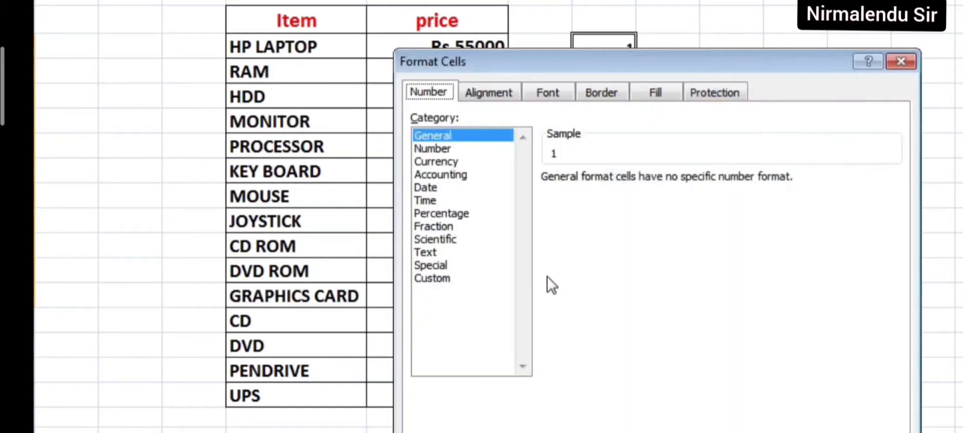
{"action": "left_click_drag", "start_coordinate": [500, 71], "coordinate": [395, 0]}
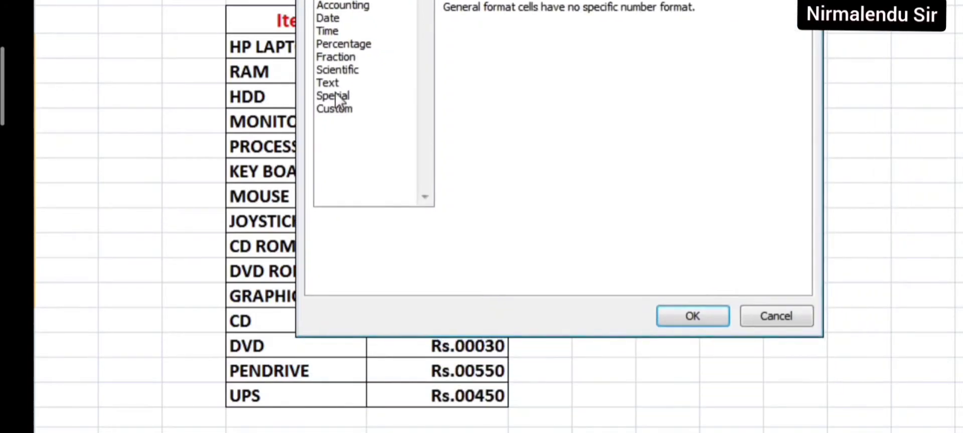
{"action": "left_click", "coordinate": [331, 109]}
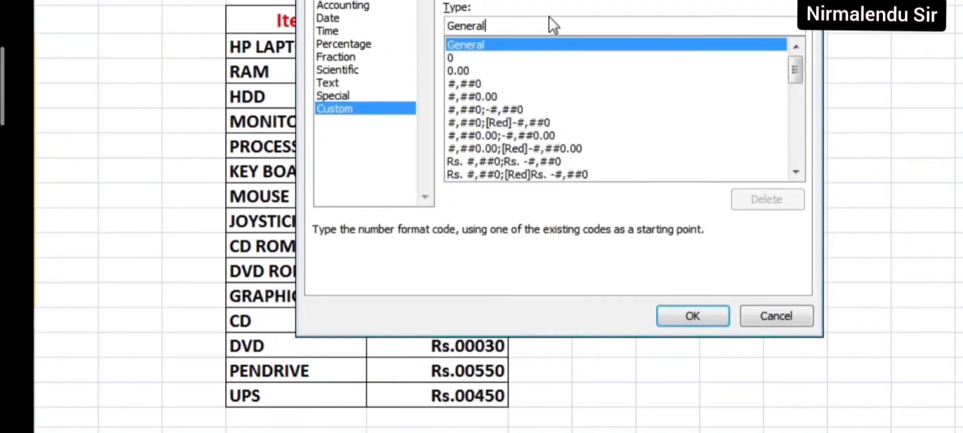
{"action": "key", "text": "BackSpace"}
{"action": "key", "text": "BackSpace"}
{"action": "key", "text": "BackSpace"}
{"action": "key", "text": "BackSpace"}
{"action": "key", "text": "BackSpace"}
{"action": "key", "text": "BackSpace"}
{"action": "key", "text": "BackSpace"}
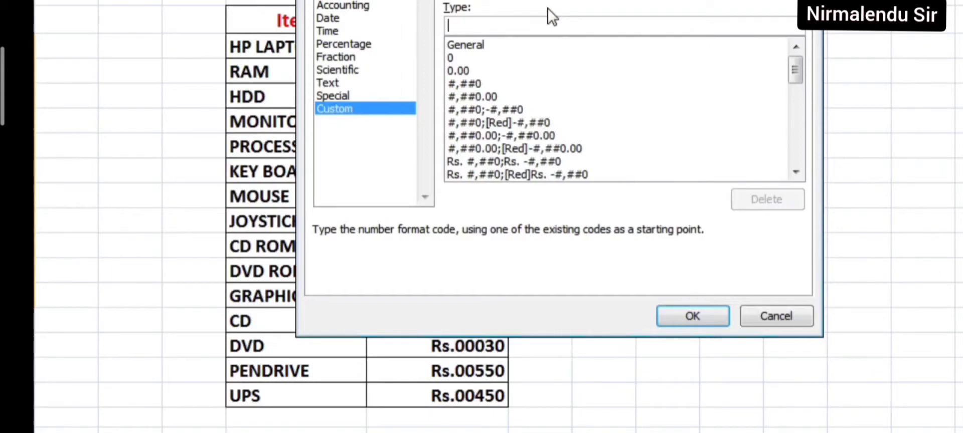
{"action": "type", "text": "00000"}
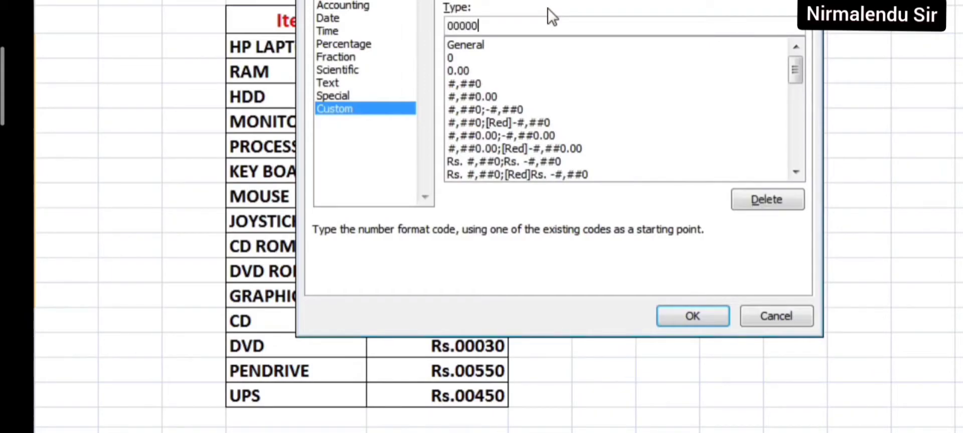
{"action": "left_click", "coordinate": [709, 316]}
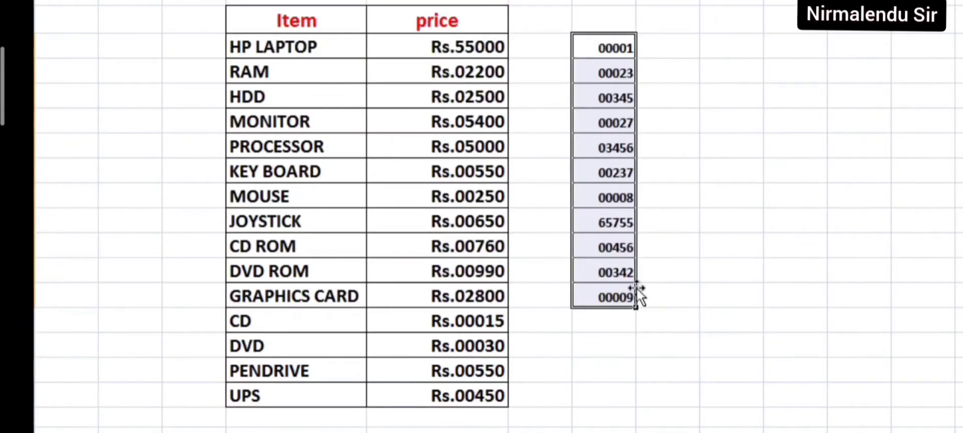
{"action": "left_click", "coordinate": [799, 75]}
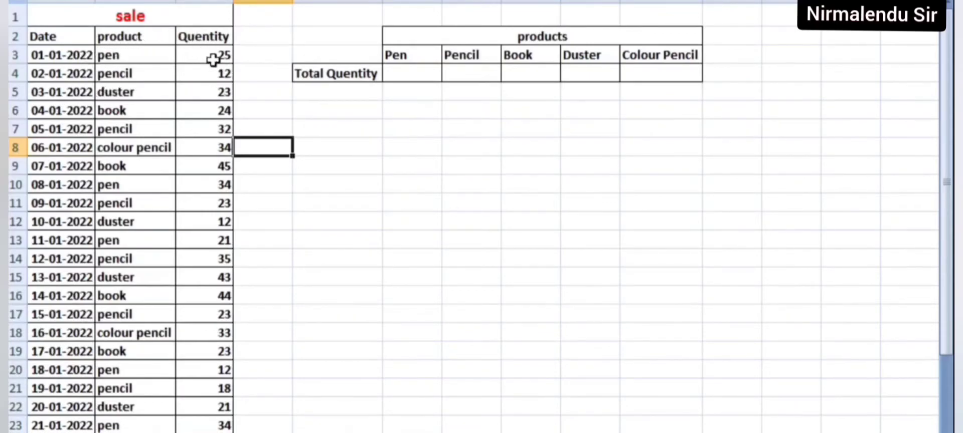
- Examine the product entries in the sale table, checking the repeated pen records in rows 3, 10 and 13
{"action": "left_click", "coordinate": [128, 56]}
{"action": "left_click", "coordinate": [128, 72]}
{"action": "left_click", "coordinate": [133, 95]}
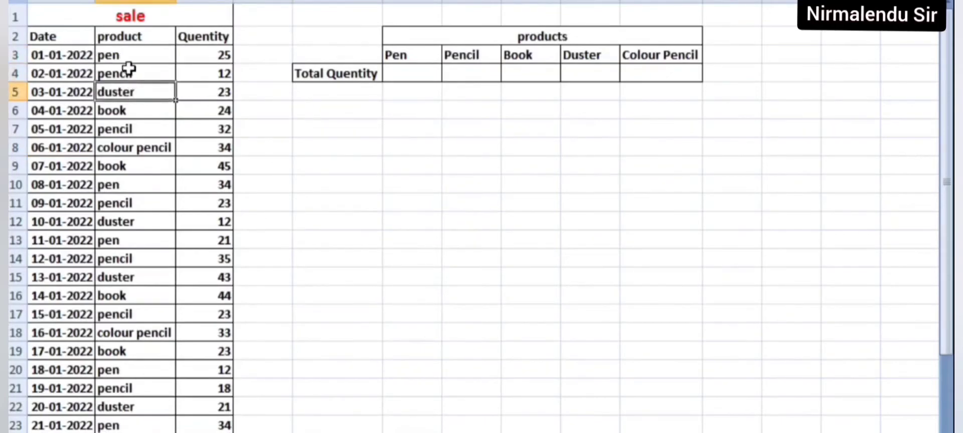
{"action": "left_click", "coordinate": [131, 56]}
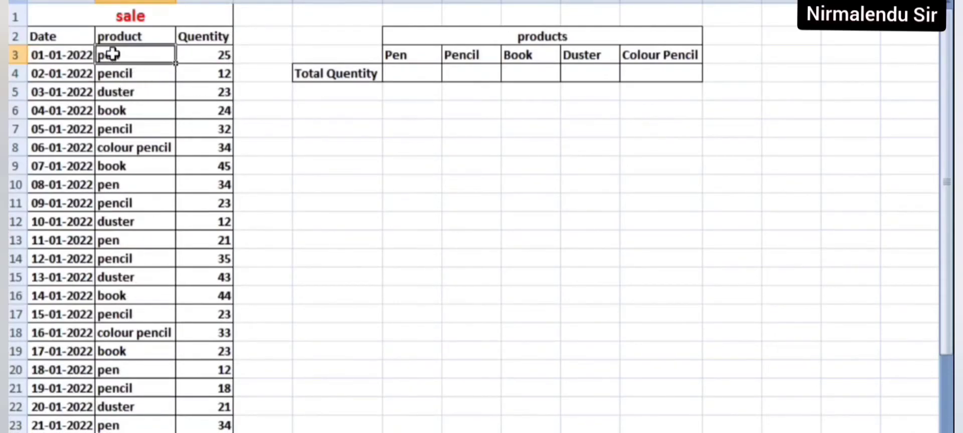
{"action": "left_click", "coordinate": [116, 186]}
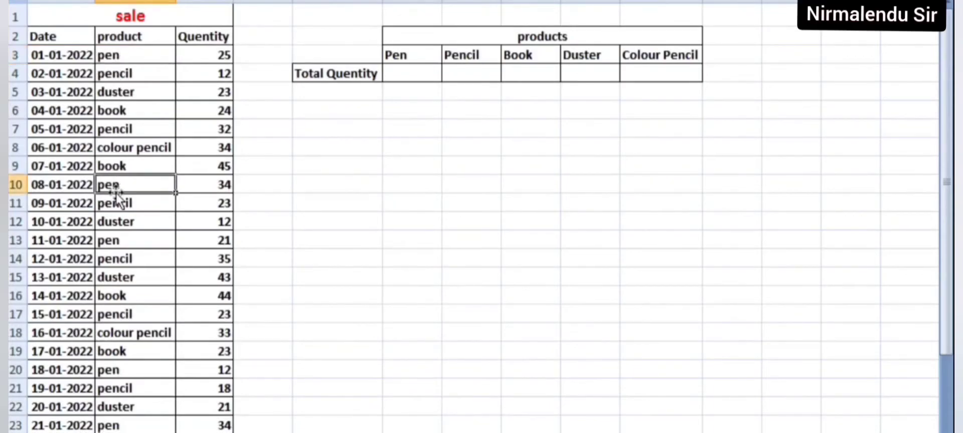
{"action": "left_click", "coordinate": [121, 243]}
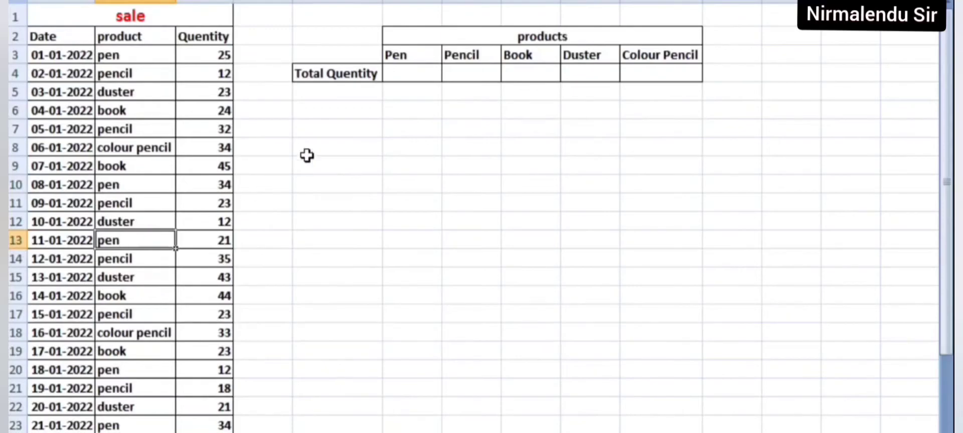
- Start a SUMIF formula in the Pen total cell F4 with the absolute product range $B$3:$B$33
{"action": "left_click", "coordinate": [410, 74]}
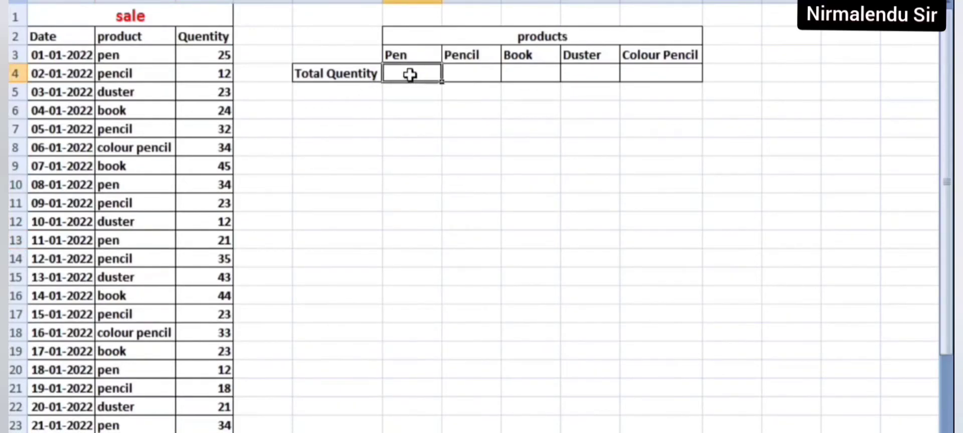
{"action": "type", "text": "=sumi"}
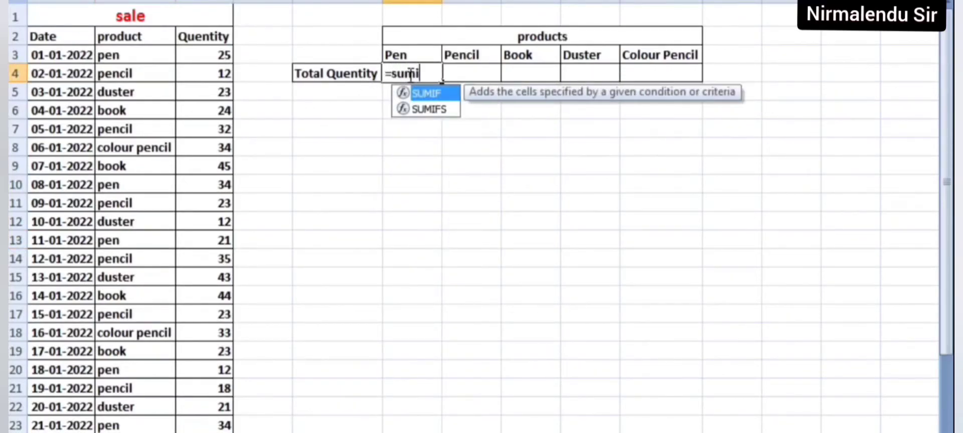
{"action": "key", "text": "Tab"}
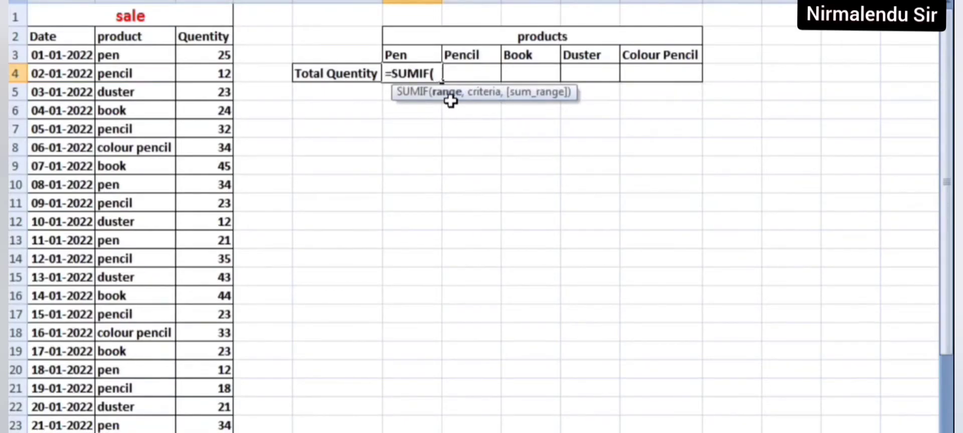
{"action": "left_click_drag", "start_coordinate": [108, 55], "coordinate": [129, 431]}
{"action": "scroll", "coordinate": [404, 219], "scroll_direction": "up", "scroll_amount": 3}
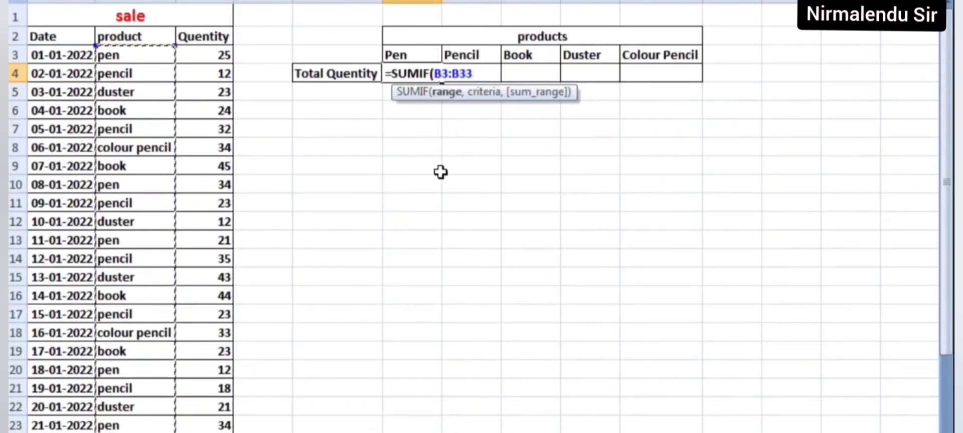
{"action": "key", "text": "F4"}
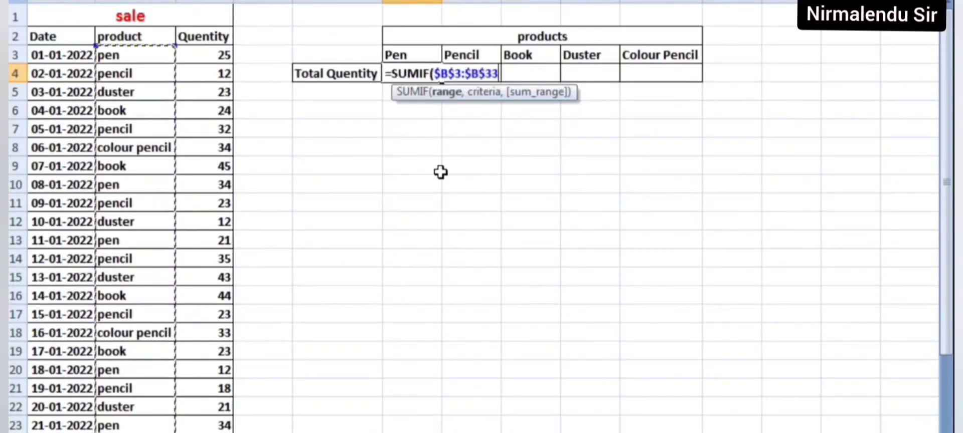
{"action": "type", "text": ","}
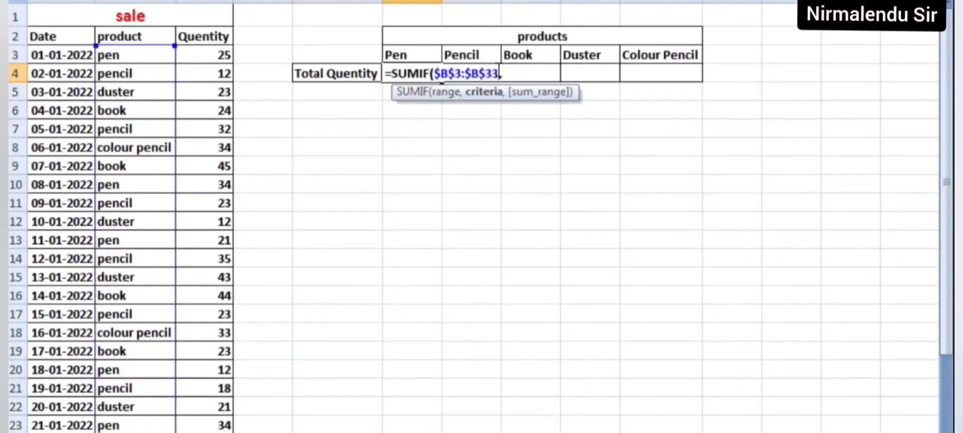
- Complete the SUMIF with criterion F3 and sum range $C$3:$C$33, and fill it across to the Colour Pencil total
{"action": "left_click", "coordinate": [410, 56]}
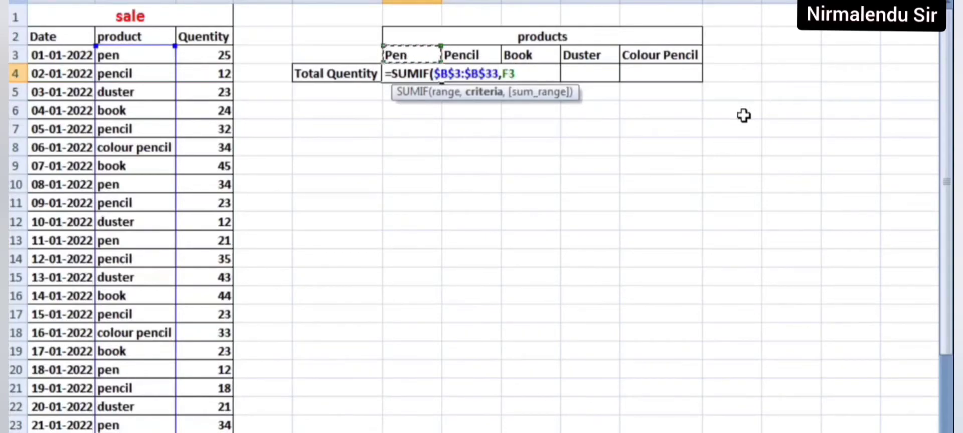
{"action": "type", "text": ","}
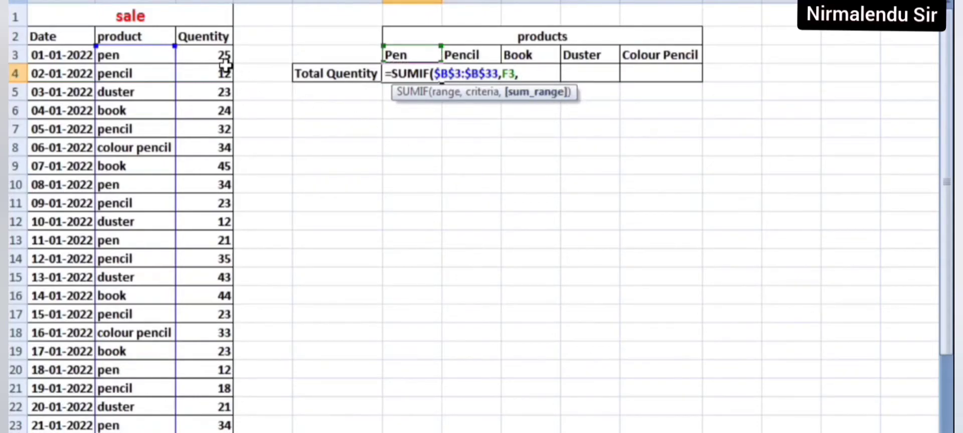
{"action": "left_click_drag", "start_coordinate": [225, 56], "coordinate": [221, 431]}
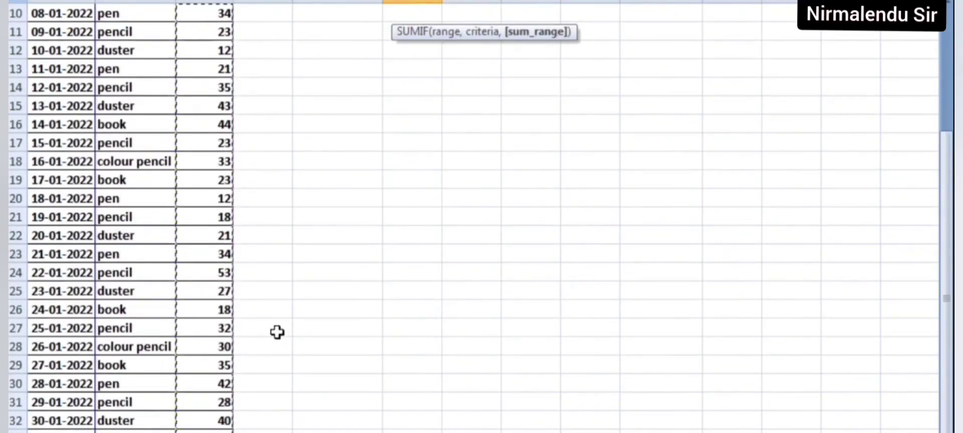
{"action": "scroll", "coordinate": [280, 334], "scroll_direction": "up", "scroll_amount": 3}
{"action": "key", "text": "F4"}
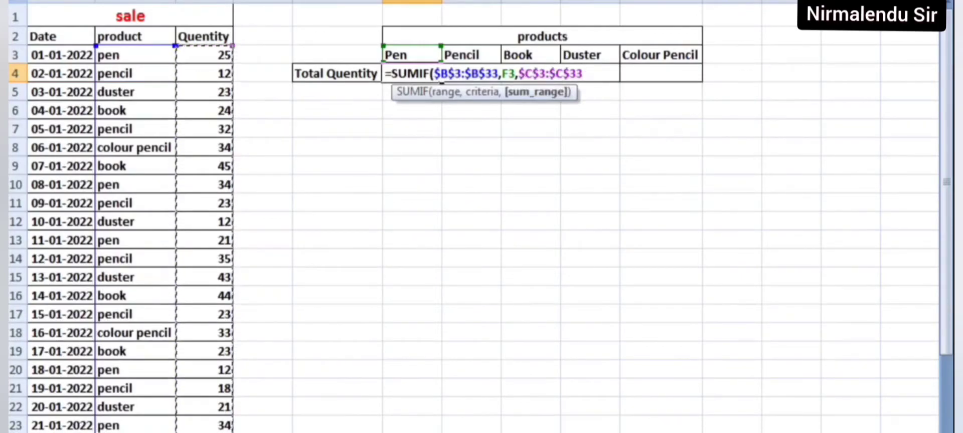
{"action": "type", "text": ")"}
{"action": "key", "text": "Return"}
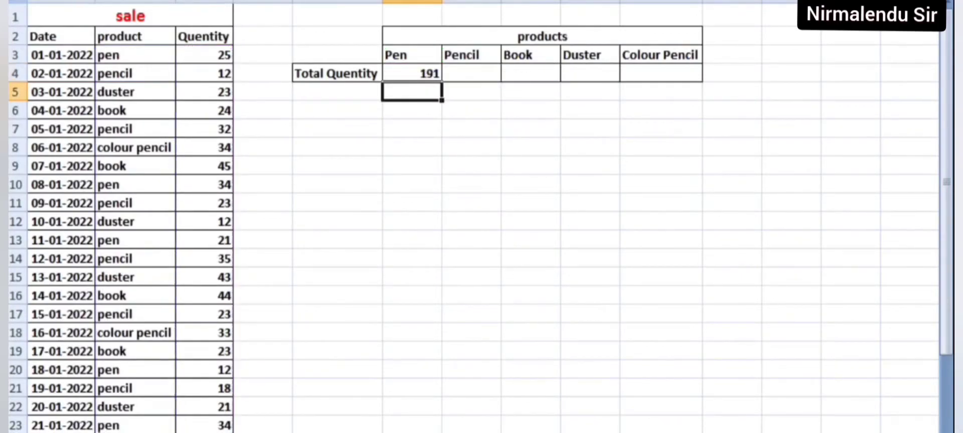
{"action": "left_click", "coordinate": [434, 73]}
{"action": "left_click_drag", "start_coordinate": [442, 81], "coordinate": [690, 90]}
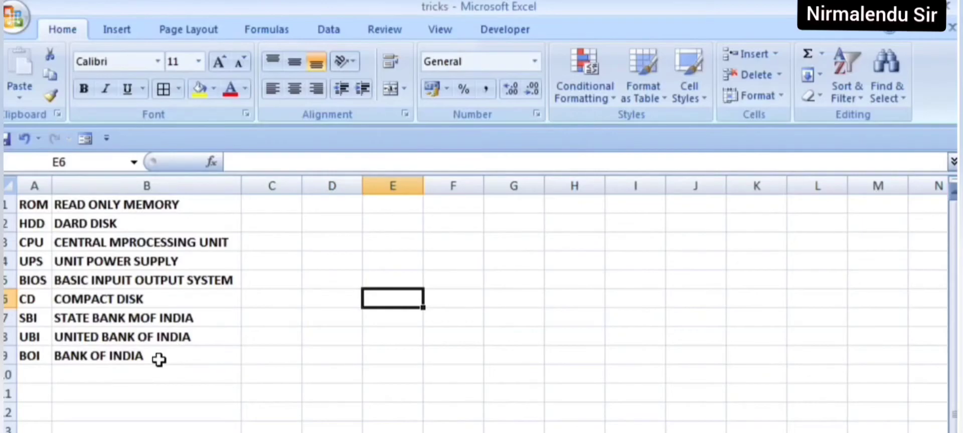
- Enter the abbreviations CPU in cell D2 and SBI in cell D3
{"action": "left_click", "coordinate": [351, 216]}
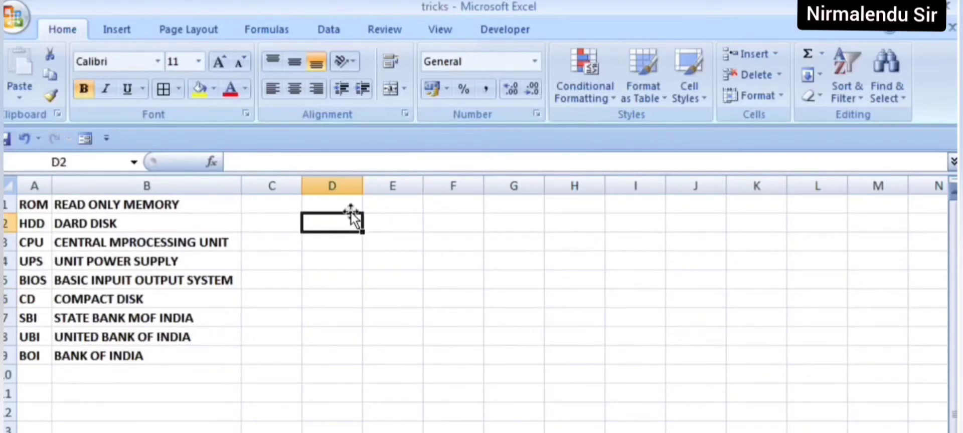
{"action": "type", "text": "P"}
{"action": "key", "text": "BackSpace"}
{"action": "type", "text": "CPU"}
{"action": "key", "text": "Tab"}
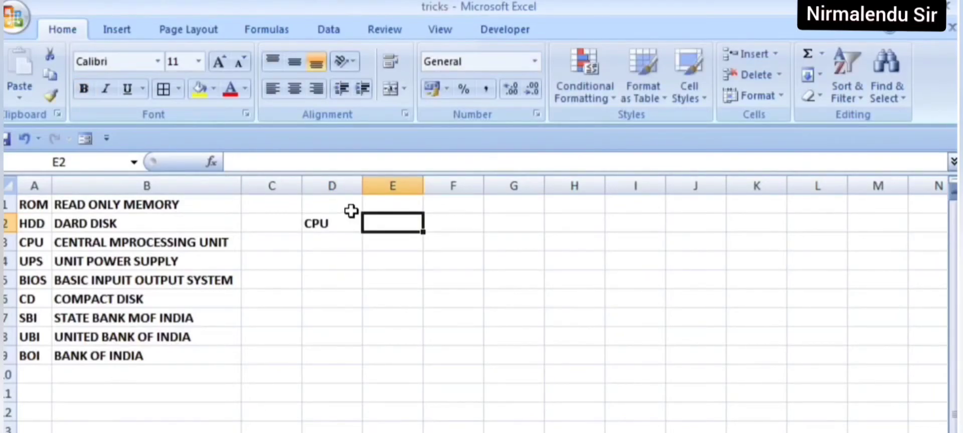
{"action": "left_click", "coordinate": [327, 242]}
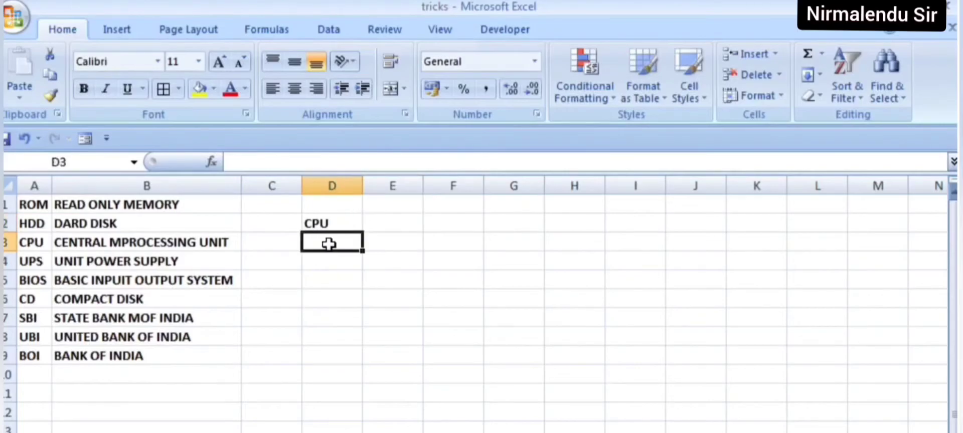
{"action": "type", "text": "SBI"}
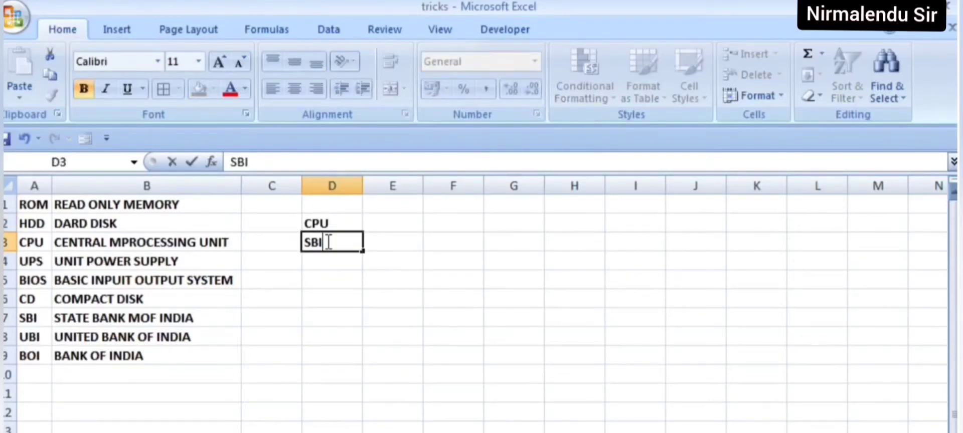
{"action": "key", "text": "Tab"}
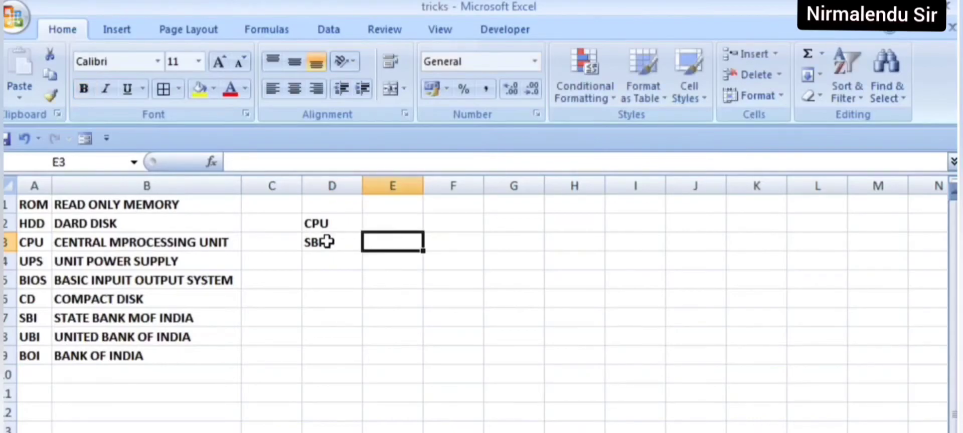
- Clear the CPU and SBI entries from cells D2 and D3
{"action": "left_click_drag", "start_coordinate": [324, 224], "coordinate": [322, 247]}
{"action": "key", "text": "Delete"}
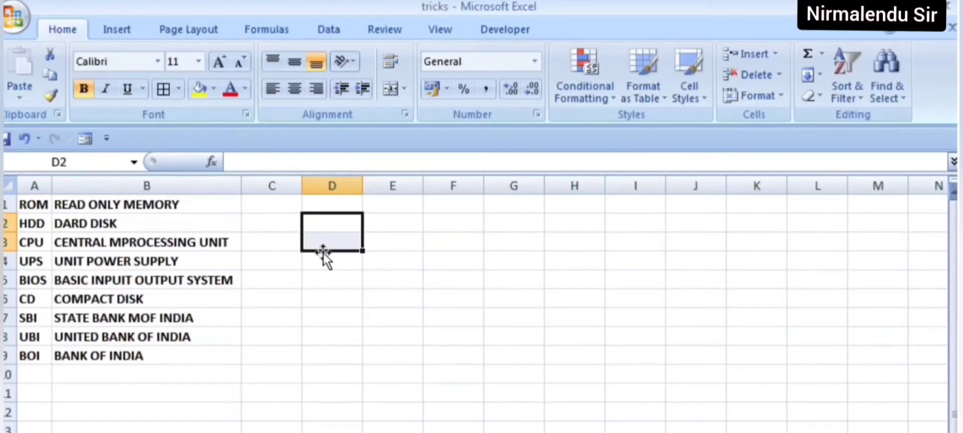
{"action": "left_click", "coordinate": [352, 308]}
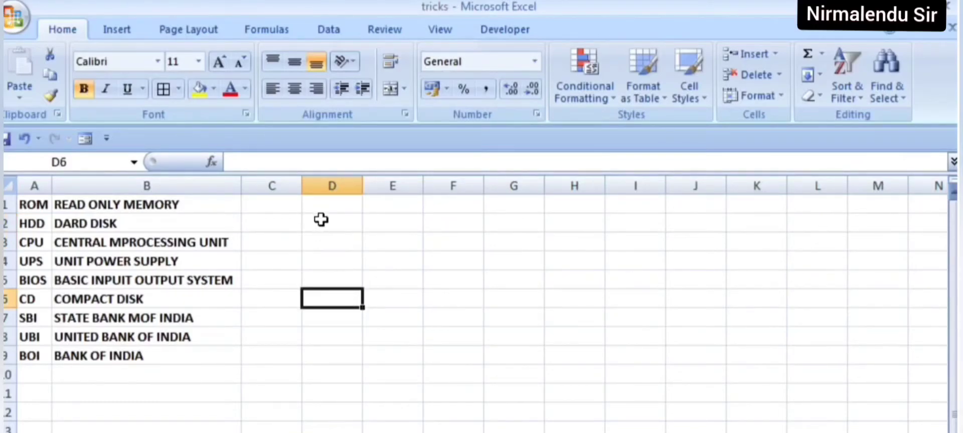
- Add an AutoCorrect entry in the Excel proofing options that replaces SBI with STATE BANK OF INDIA
{"action": "left_click", "coordinate": [9, 20]}
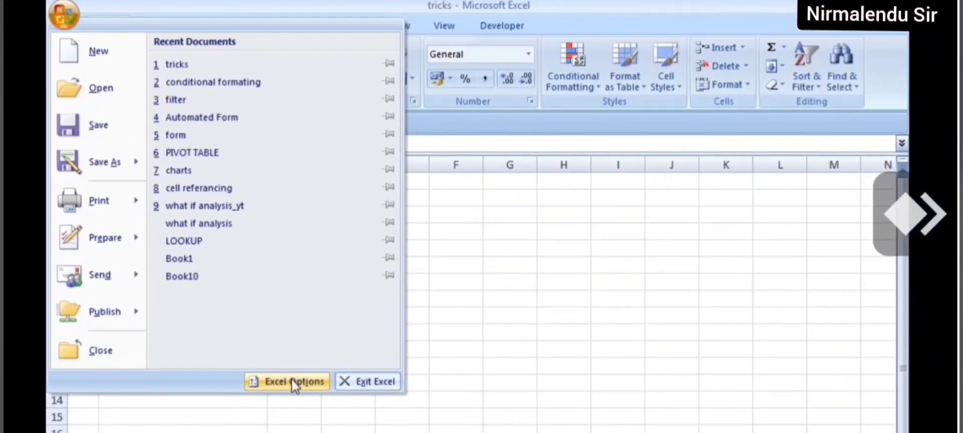
{"action": "left_click", "coordinate": [292, 381]}
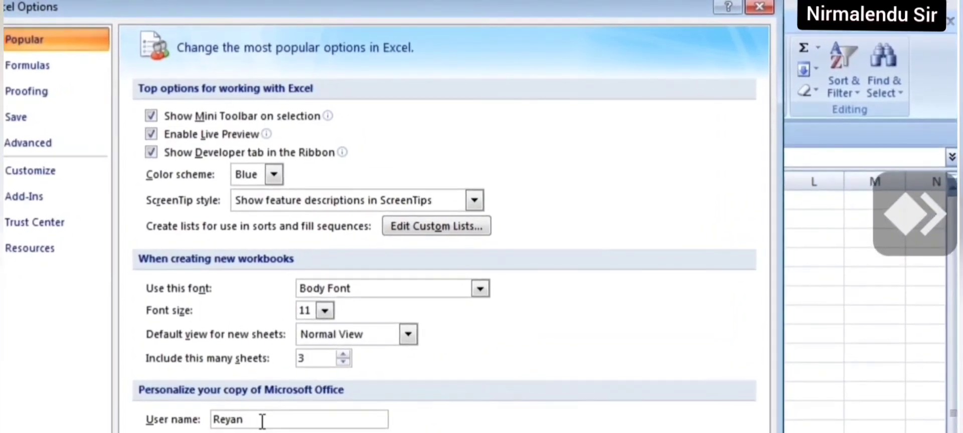
{"action": "left_click", "coordinate": [54, 90]}
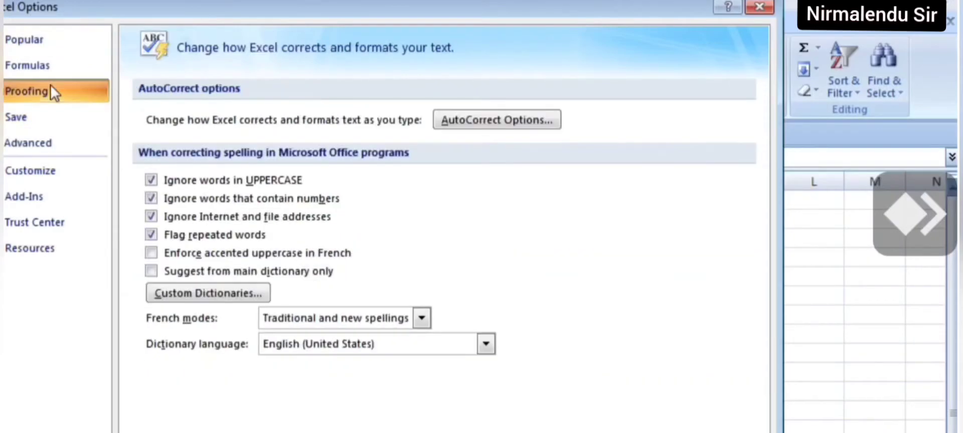
{"action": "left_click", "coordinate": [477, 122]}
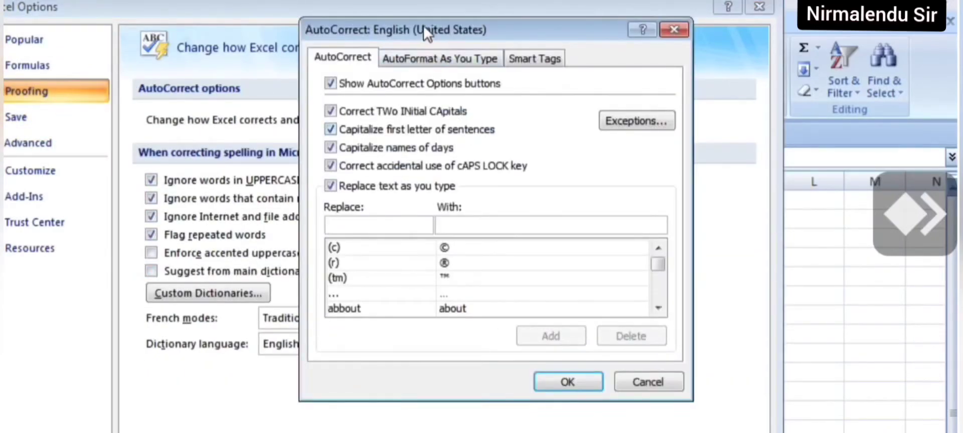
{"action": "left_click_drag", "start_coordinate": [424, 28], "coordinate": [416, 11]}
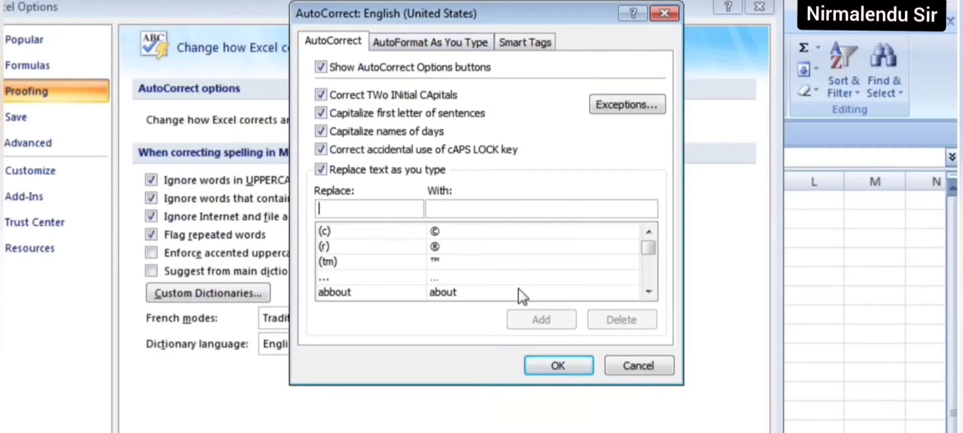
{"action": "type", "text": "SBI"}
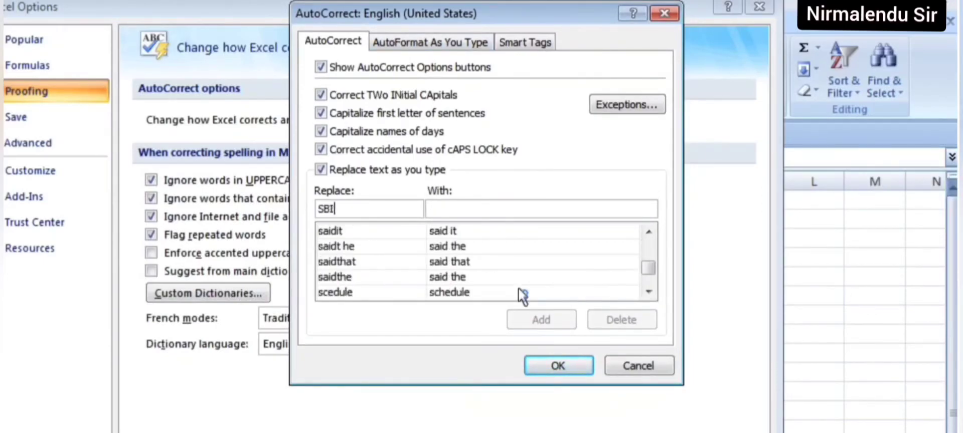
{"action": "key", "text": "Tab"}
{"action": "type", "text": "STATE BANK OF INDIA"}
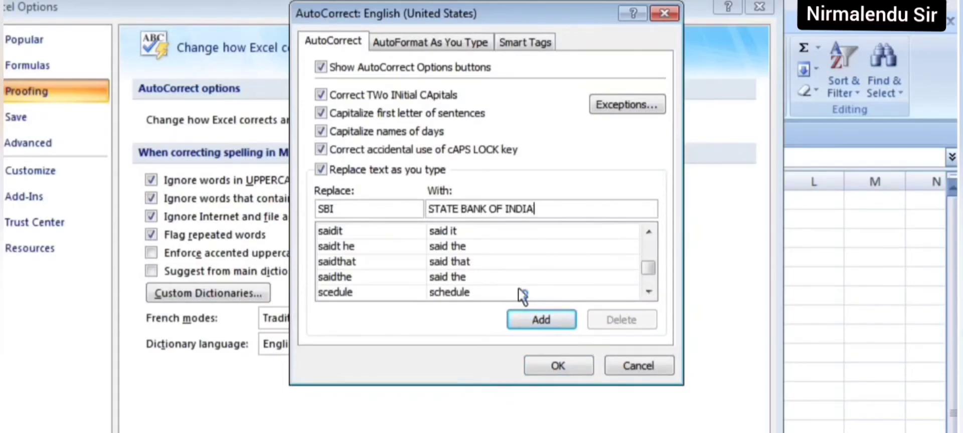
{"action": "left_click", "coordinate": [532, 318]}
- Add an AutoCorrect entry that replaces RAM with RANDOM ACCESS MEMORY, and accept the Excel options
{"action": "left_click", "coordinate": [369, 211]}
{"action": "key", "text": "BackSpace"}
{"action": "key", "text": "BackSpace"}
{"action": "key", "text": "BackSpace"}
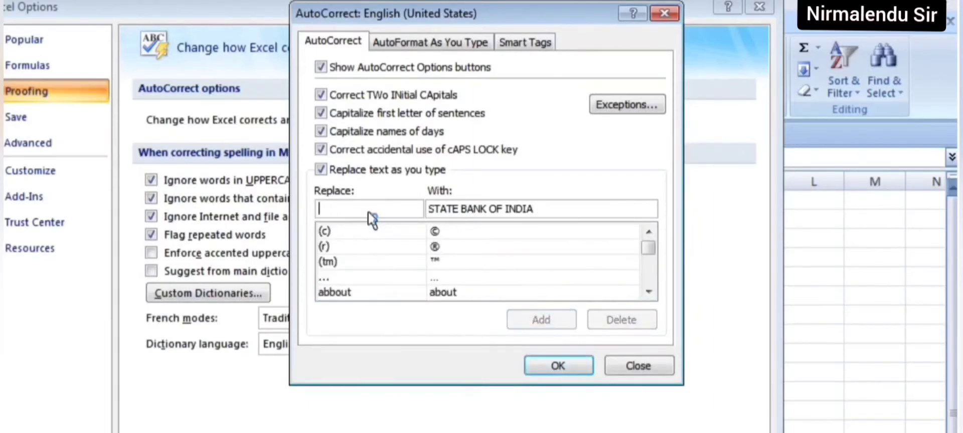
{"action": "type", "text": "RAM"}
{"action": "key", "text": "Tab"}
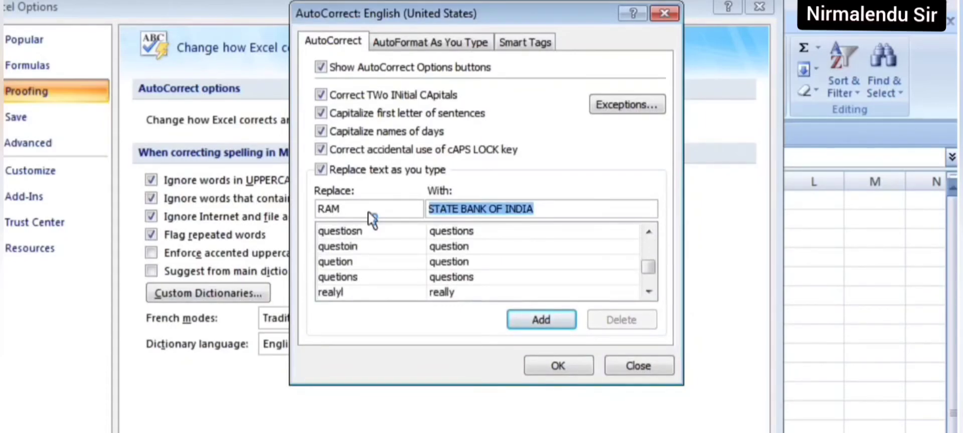
{"action": "type", "text": "RANDOM ACCESS"}
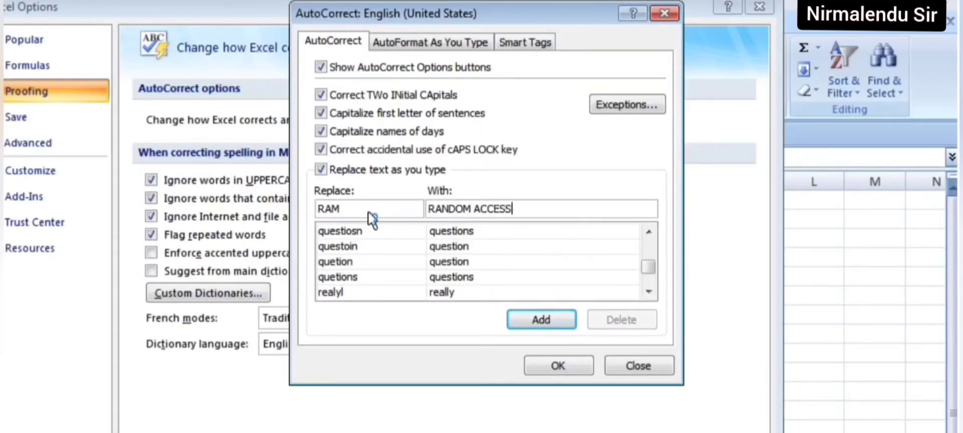
{"action": "type", "text": " MOM"}
{"action": "key", "text": "BackSpace"}
{"action": "type", "text": "EMORY"}
{"action": "left_click", "coordinate": [525, 318]}
{"action": "left_click", "coordinate": [570, 367]}
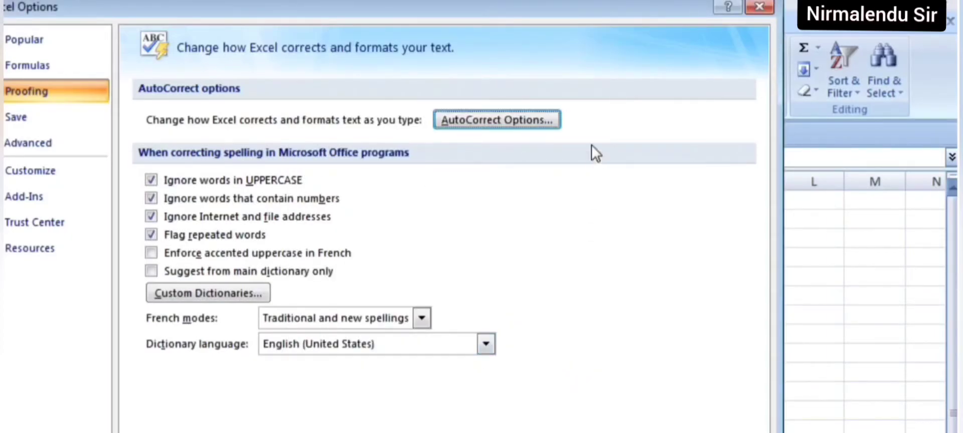
{"action": "left_click_drag", "start_coordinate": [645, 9], "coordinate": [631, 0]}
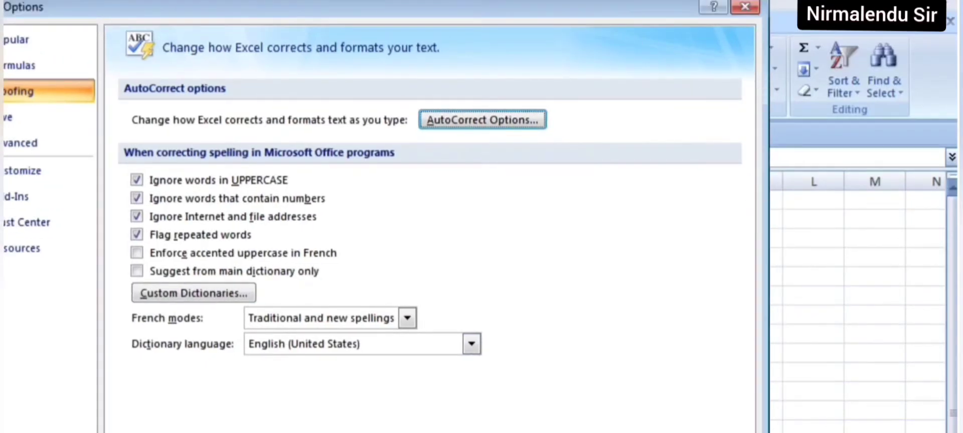
{"action": "left_click_drag", "start_coordinate": [528, 432], "coordinate": [529, 424]}
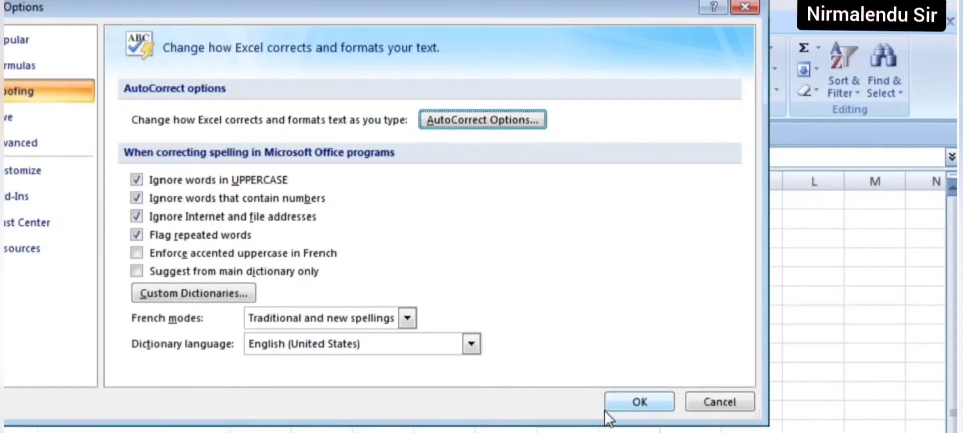
{"action": "left_click", "coordinate": [624, 402]}
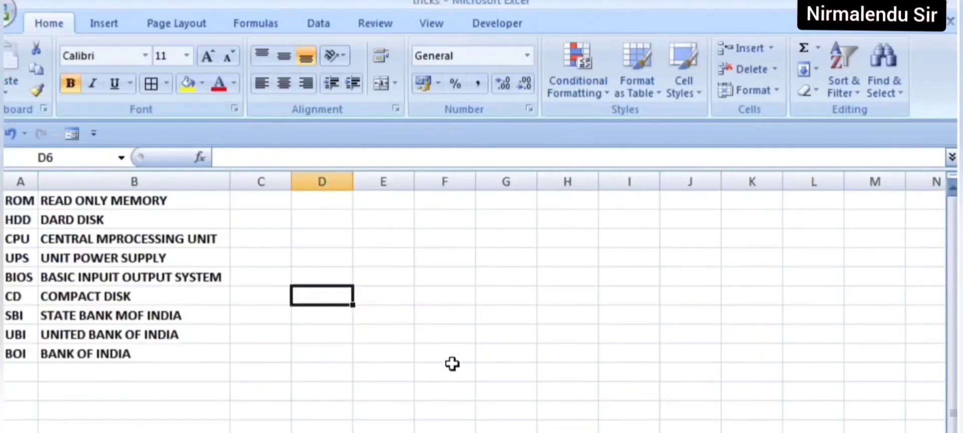
- Enter the abbreviation SBI in cell D1 and fit column D's width to its content
{"action": "left_click", "coordinate": [451, 368]}
{"action": "left_click", "coordinate": [331, 205]}
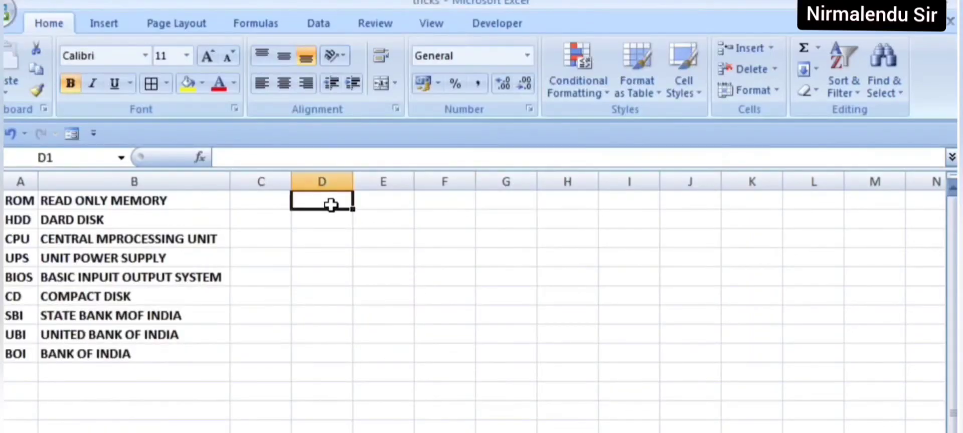
{"action": "type", "text": "SBI"}
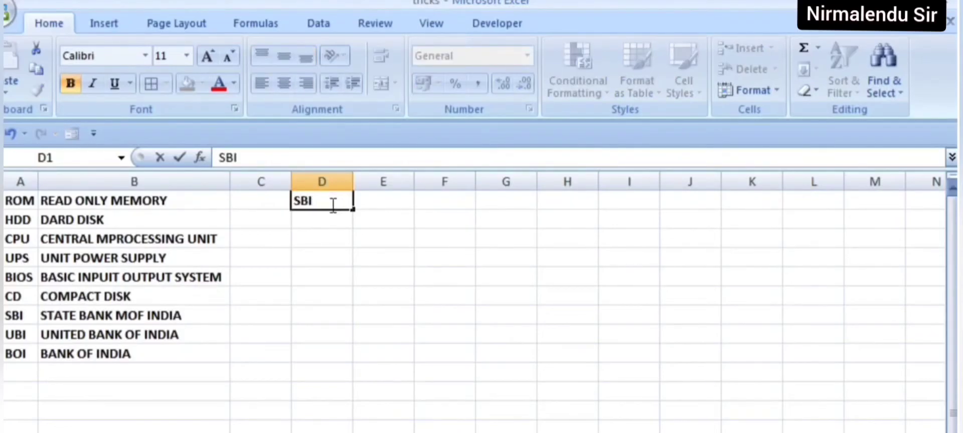
{"action": "key", "text": "Tab"}
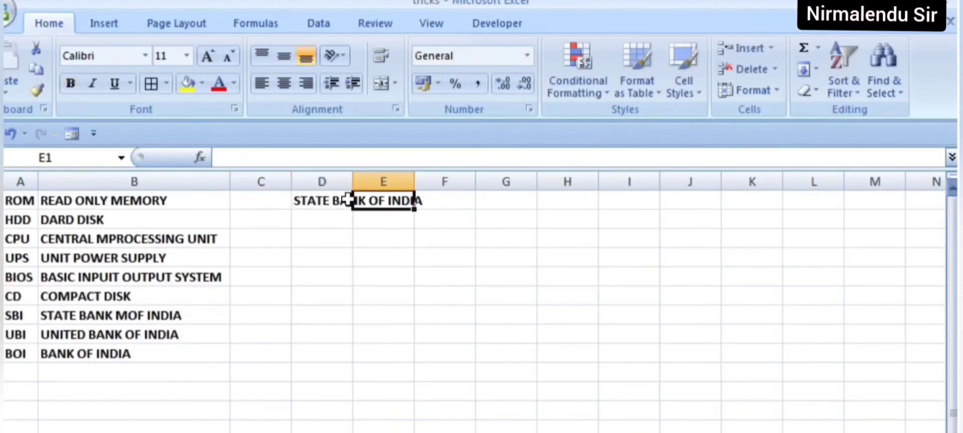
{"action": "double_click", "coordinate": [353, 178]}
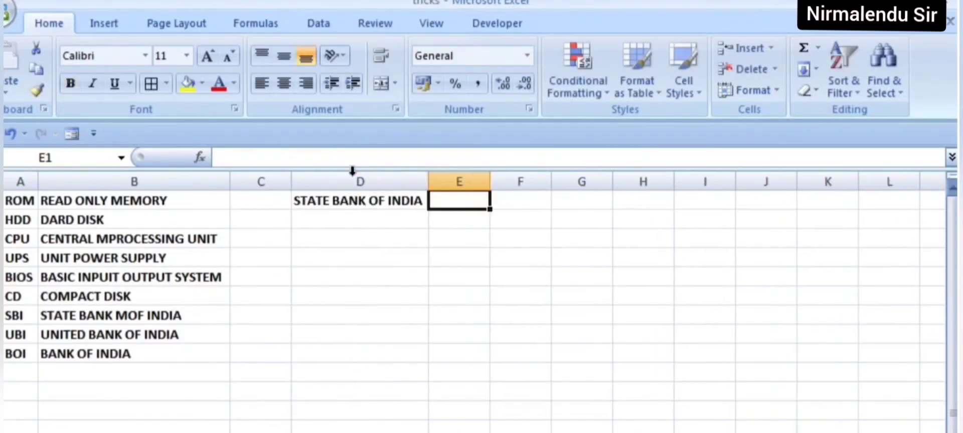
- Enter the abbreviation RAM in cell D2
{"action": "left_click", "coordinate": [335, 213]}
{"action": "type", "text": "RAM"}
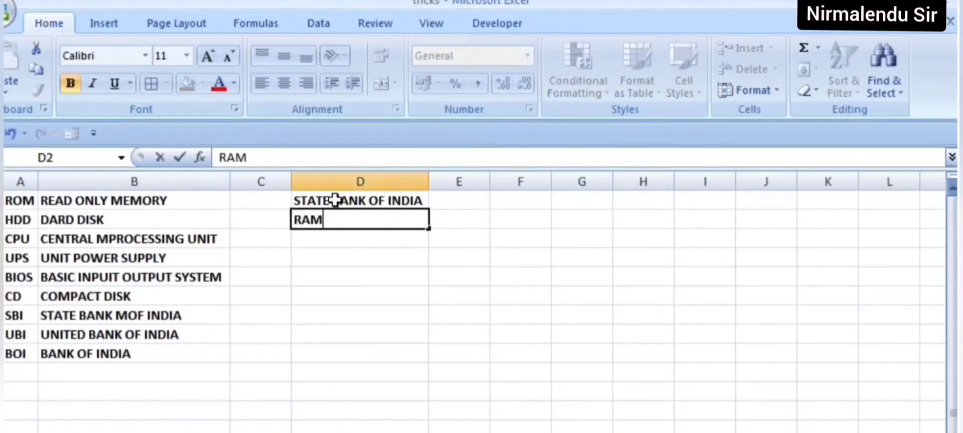
{"action": "key", "text": "Tab"}
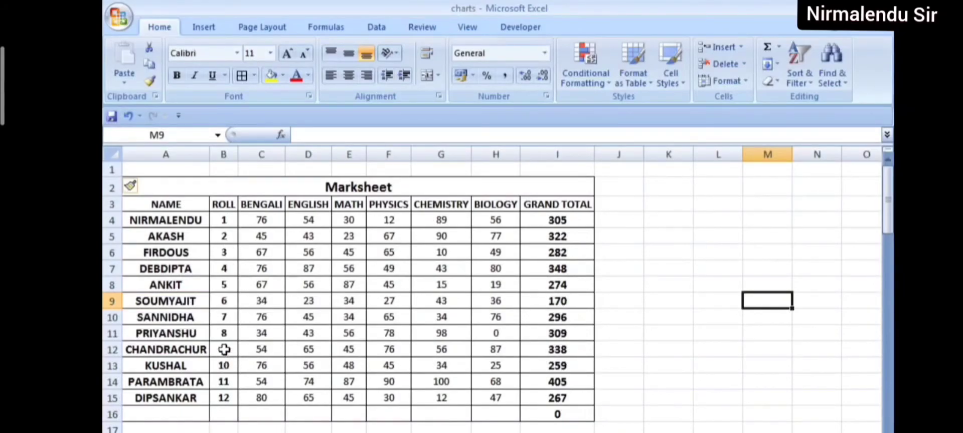
- Examine the roll number and subject marks of the first student in row 4 of the marksheet
{"action": "left_click", "coordinate": [226, 222]}
{"action": "left_click", "coordinate": [255, 222]}
{"action": "left_click", "coordinate": [294, 221]}
{"action": "left_click", "coordinate": [342, 224]}
{"action": "left_click", "coordinate": [391, 219]}
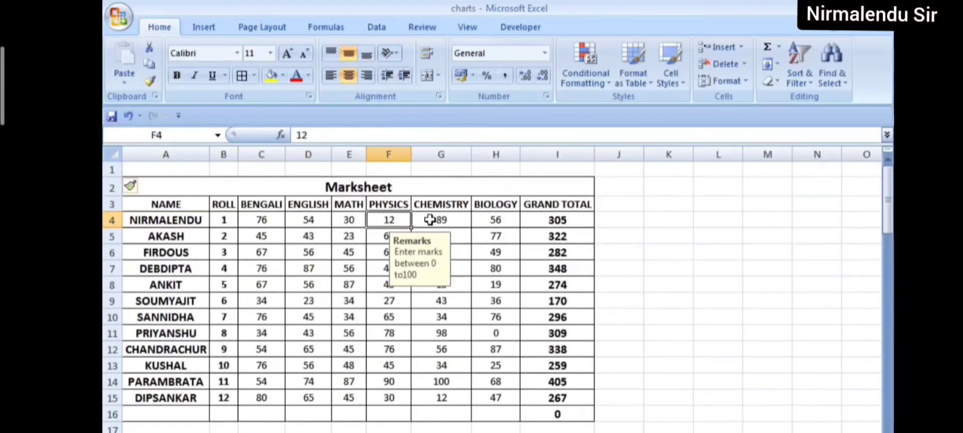
{"action": "left_click", "coordinate": [441, 220]}
{"action": "left_click", "coordinate": [477, 218]}
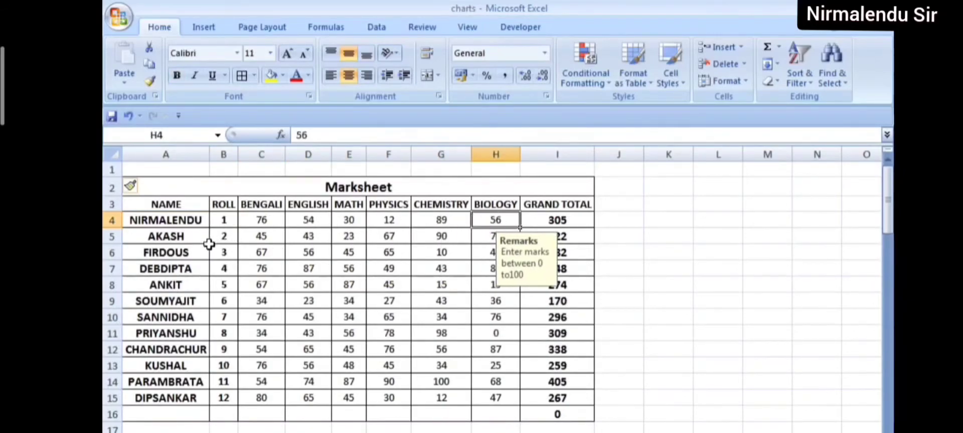
{"action": "left_click", "coordinate": [195, 240]}
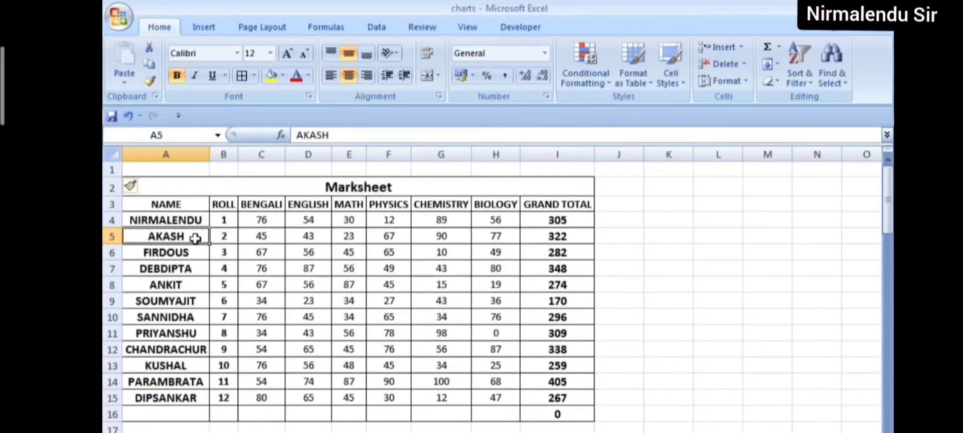
- Add the Form command from All Commands to the Quick Access Toolbar and accept the Excel options
{"action": "left_click", "coordinate": [121, 21]}
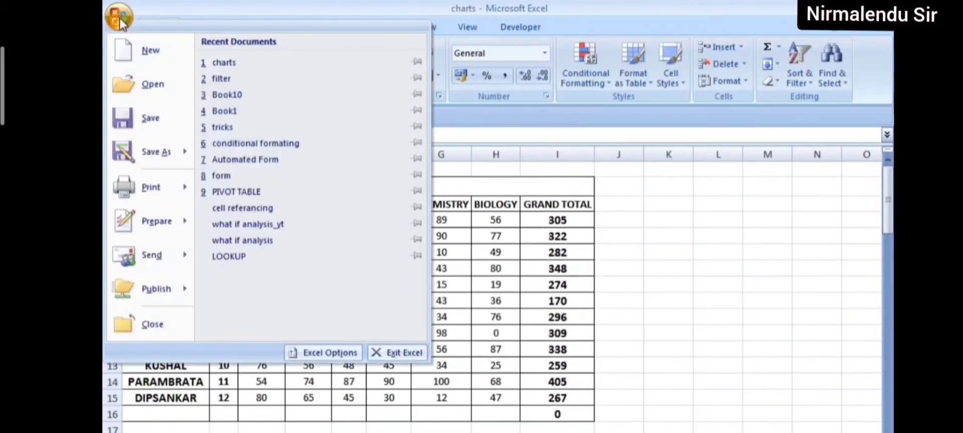
{"action": "left_click", "coordinate": [341, 353]}
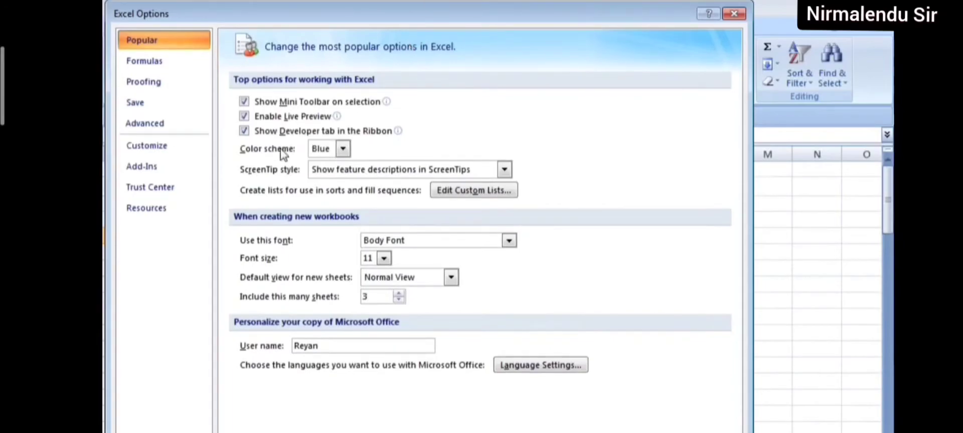
{"action": "left_click_drag", "start_coordinate": [251, 429], "coordinate": [251, 377]}
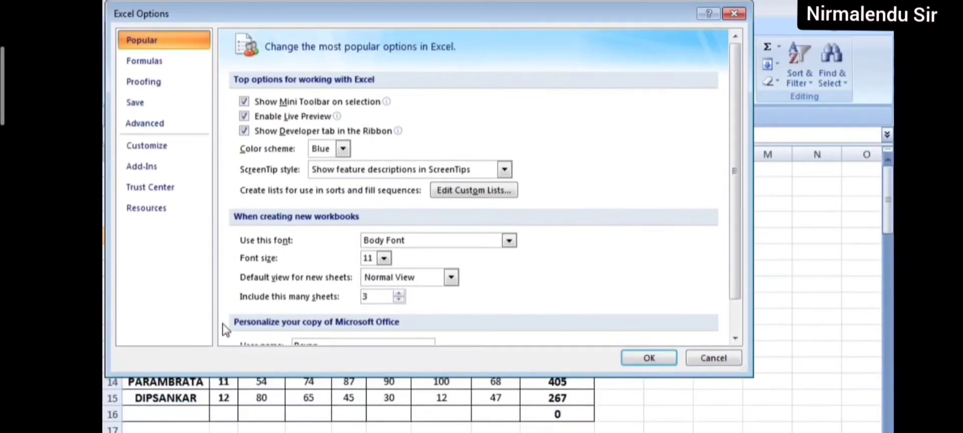
{"action": "left_click", "coordinate": [169, 156]}
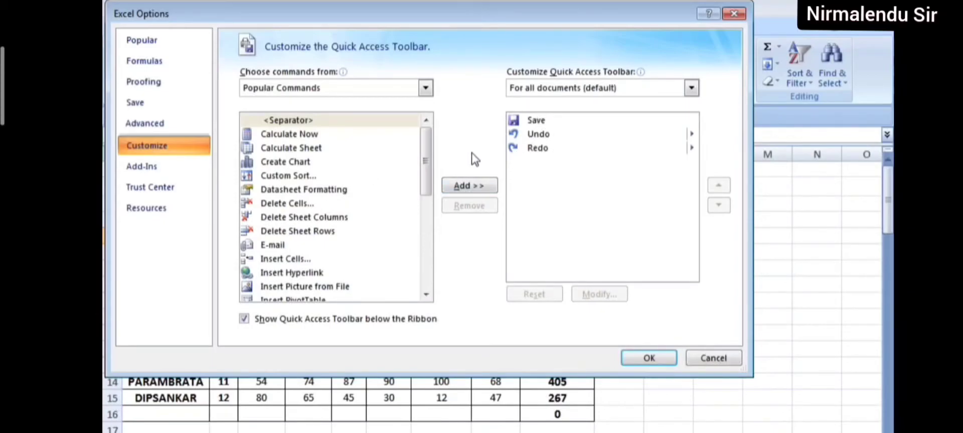
{"action": "left_click", "coordinate": [425, 88]}
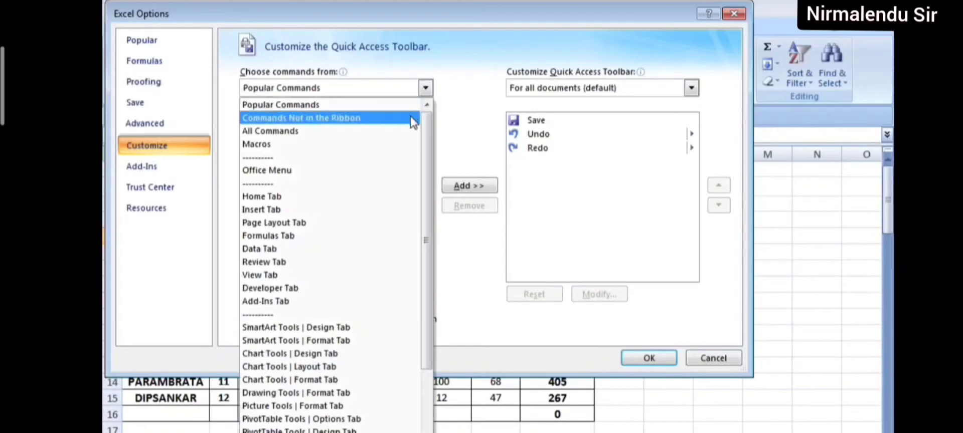
{"action": "left_click", "coordinate": [389, 133]}
{"action": "left_click_drag", "start_coordinate": [425, 131], "coordinate": [432, 186]}
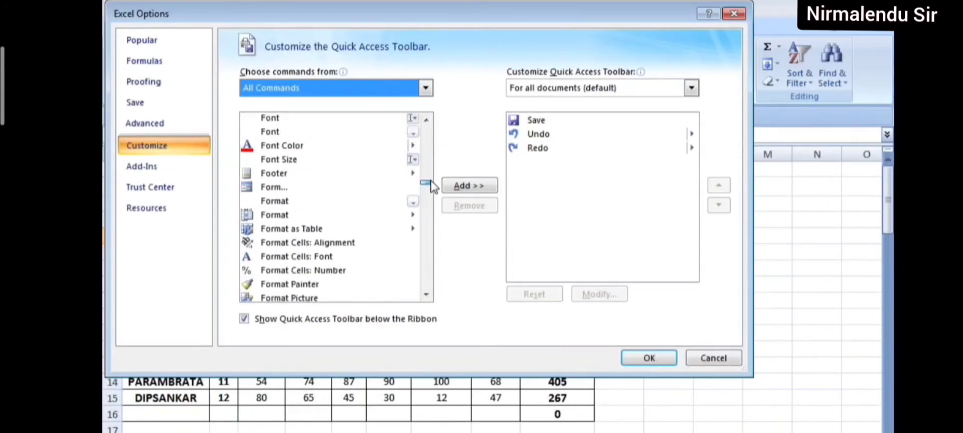
{"action": "left_click", "coordinate": [278, 188]}
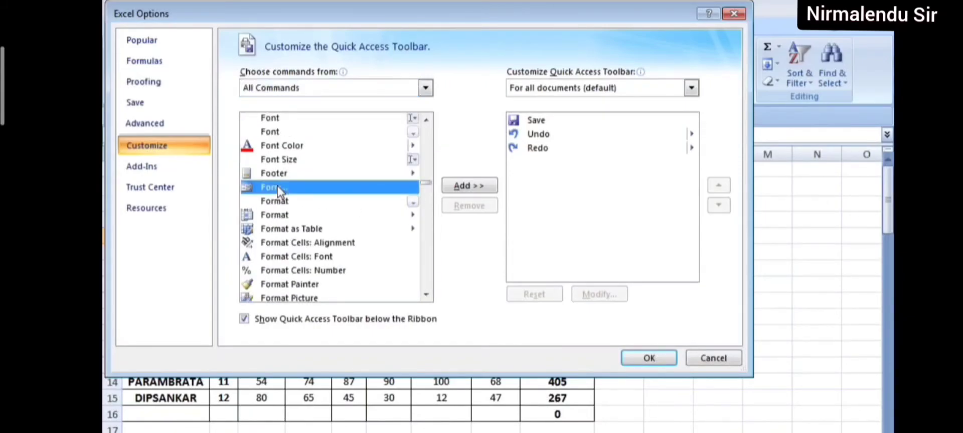
{"action": "left_click", "coordinate": [461, 187]}
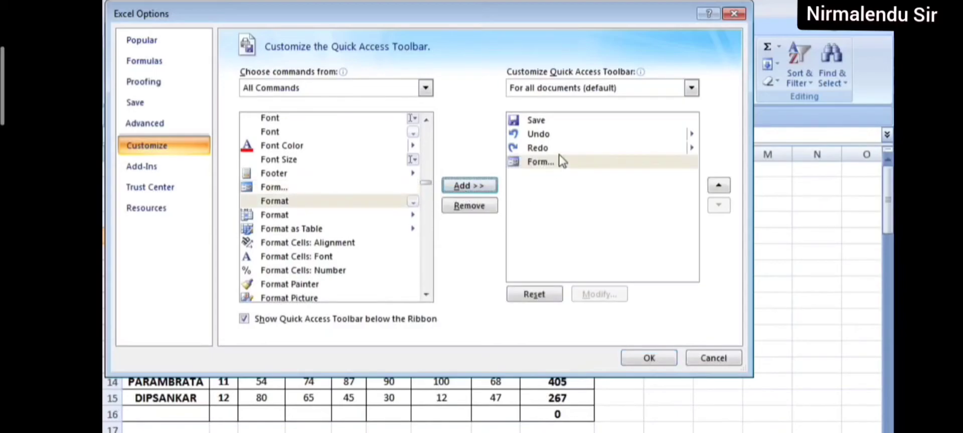
{"action": "left_click", "coordinate": [630, 358]}
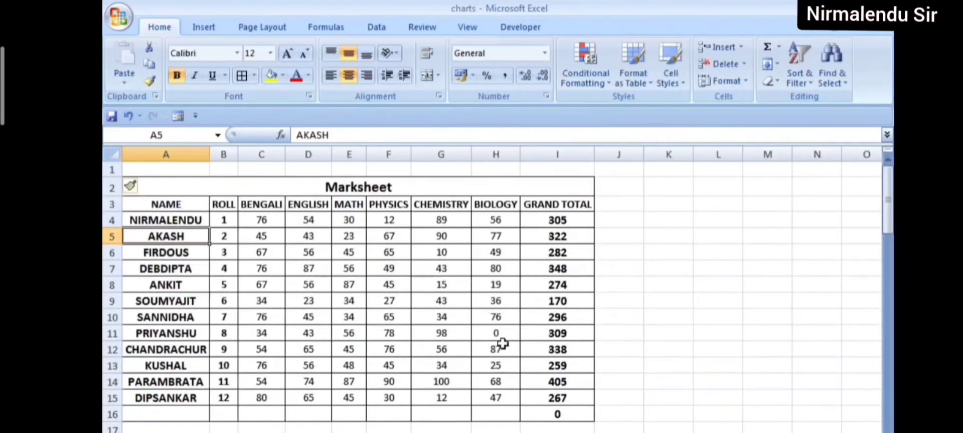
- Open the data form for the marksheet and browse to the second student's record
{"action": "left_click", "coordinate": [176, 415]}
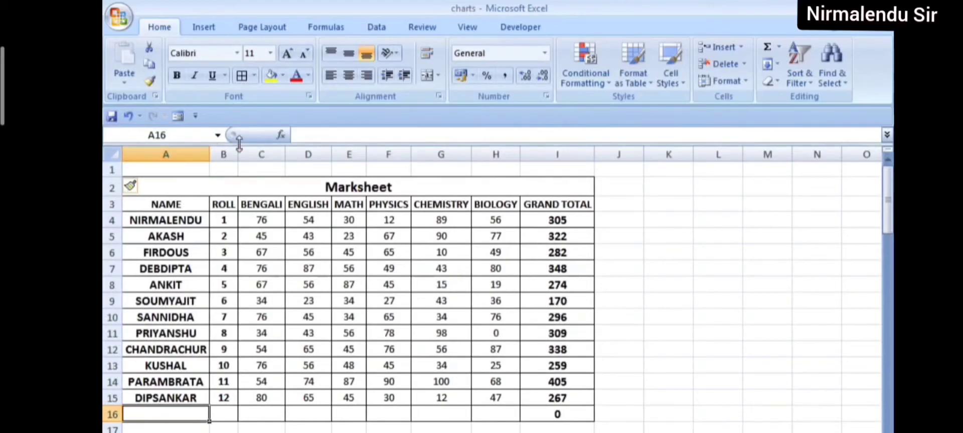
{"action": "left_click", "coordinate": [178, 116]}
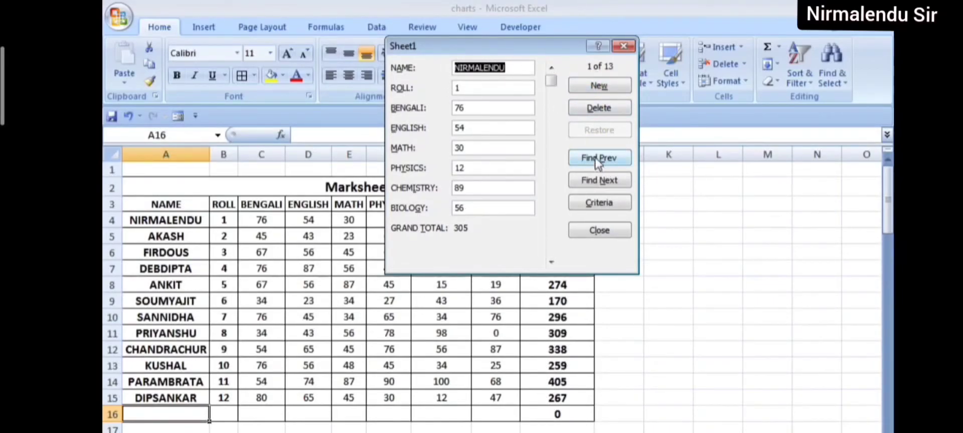
{"action": "left_click", "coordinate": [602, 187]}
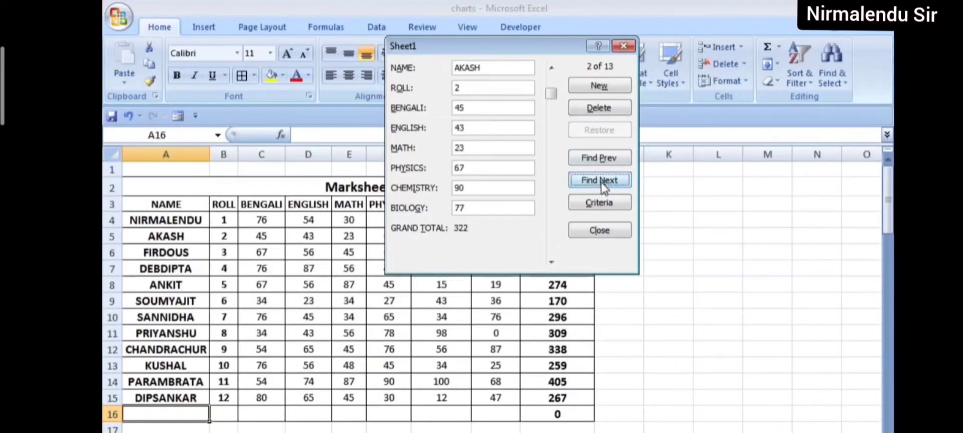
- Add a record through the form: student's name, roll 15, Bengali 87, English 78, Math 68, Physics 78, Chemistry 89, Biology 85; check its row
{"action": "left_click", "coordinate": [582, 88]}
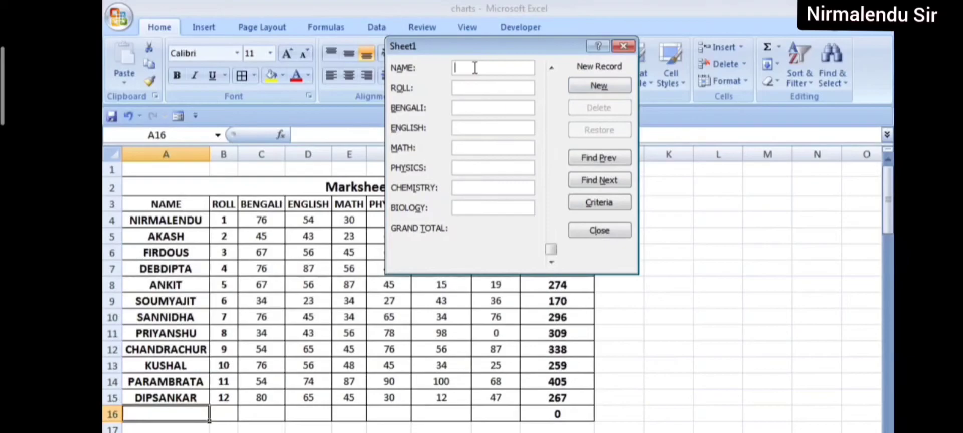
{"action": "type", "text": "arghyadeep"}
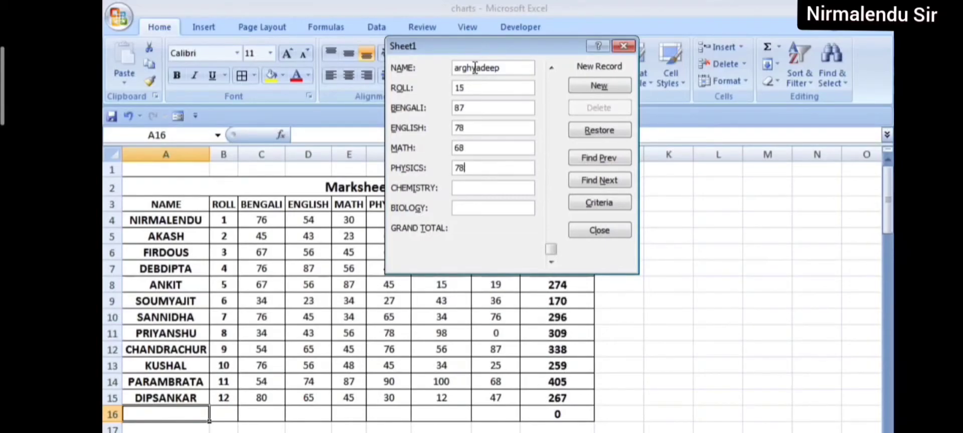
{"action": "key", "text": "Tab"}
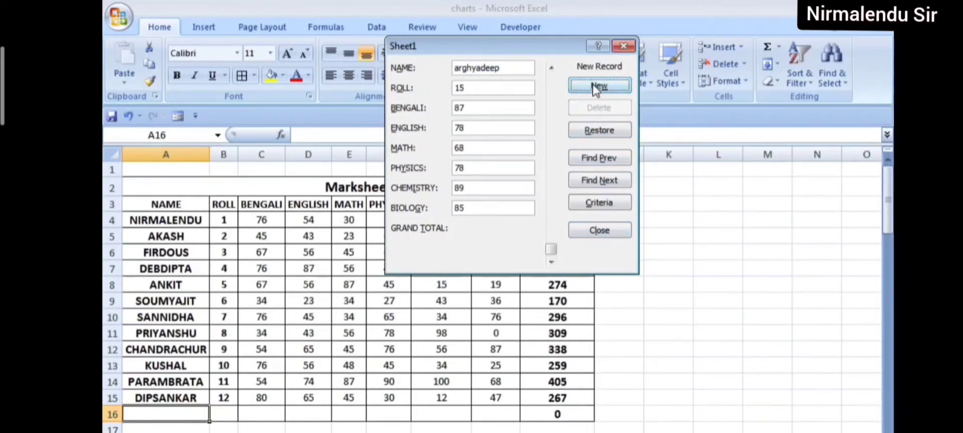
{"action": "left_click", "coordinate": [605, 230]}
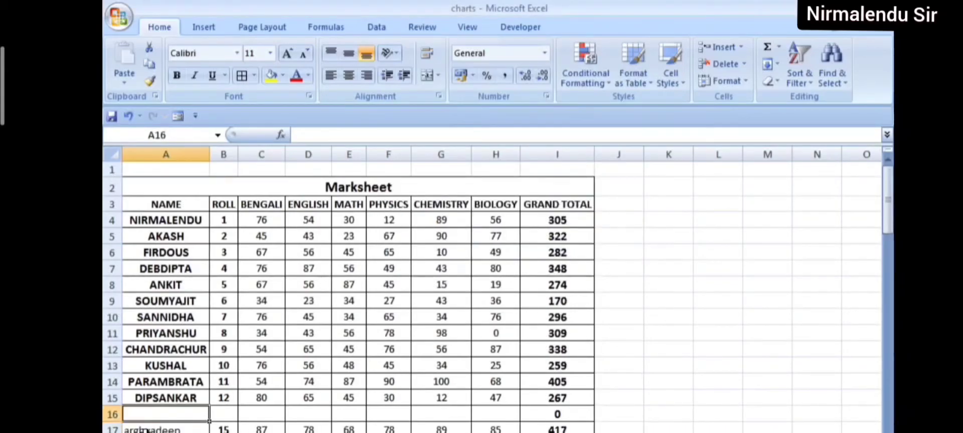
{"action": "left_click_drag", "start_coordinate": [889, 228], "coordinate": [890, 241]}
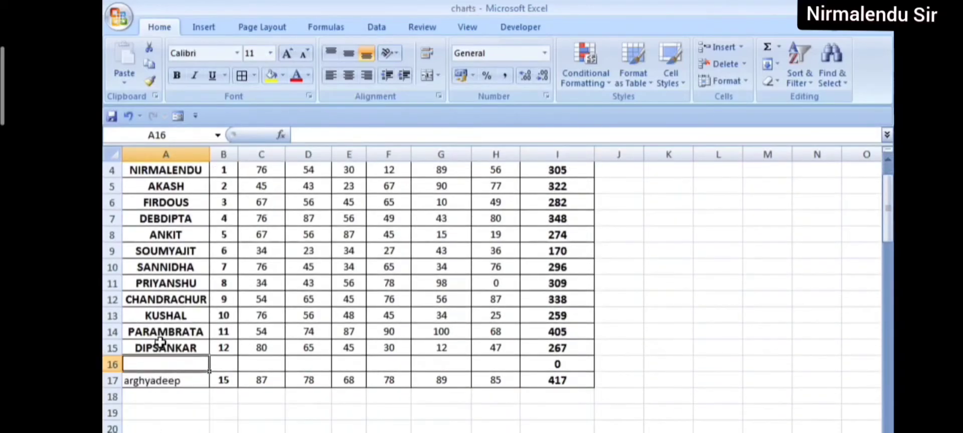
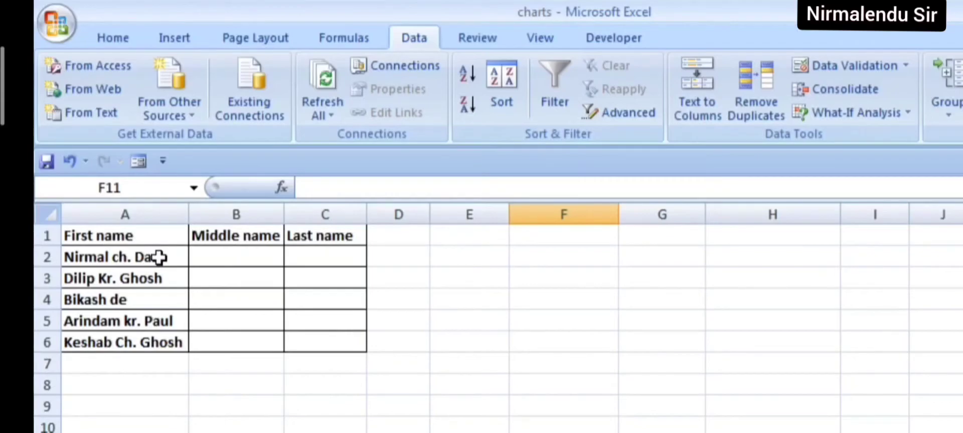
- Split the full names in A2:A6 with Text to Columns, delimited by tab and space, General format, destination $A$2, and answer the replacement prompt
{"action": "left_click_drag", "start_coordinate": [133, 257], "coordinate": [130, 330]}
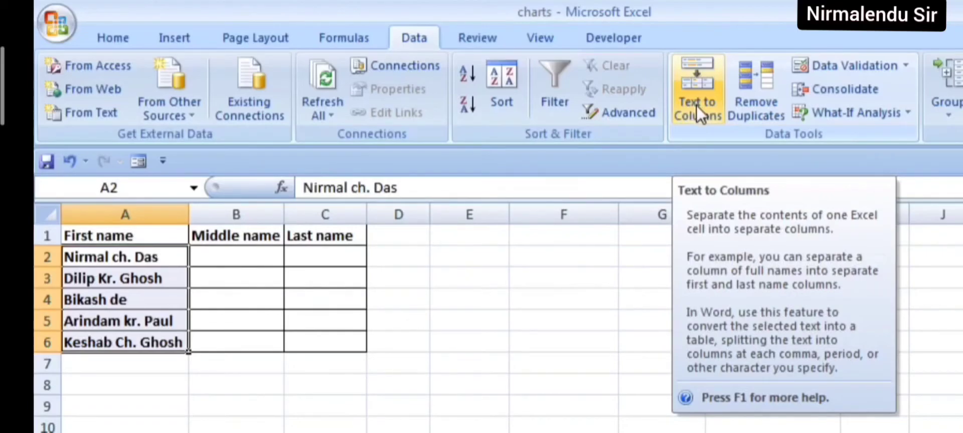
{"action": "left_click", "coordinate": [696, 105]}
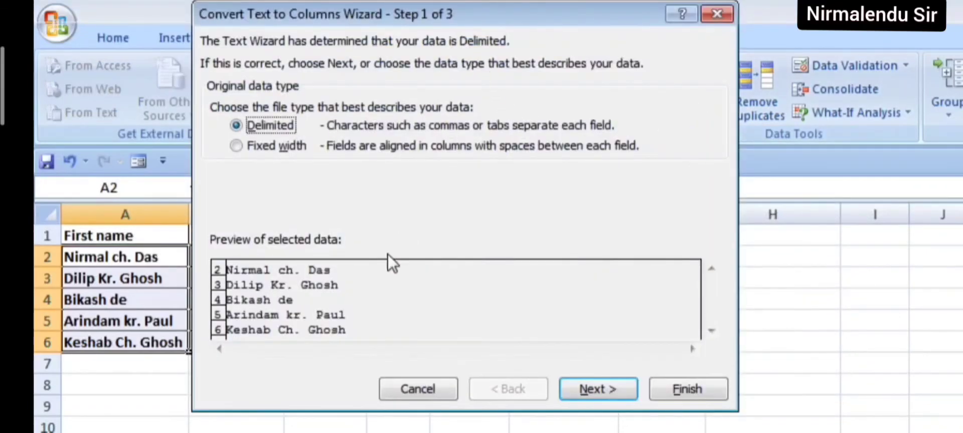
{"action": "left_click", "coordinate": [609, 389]}
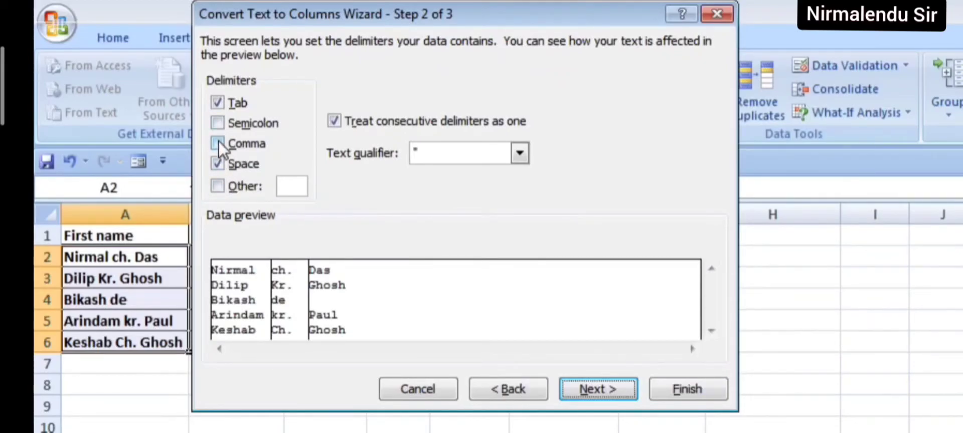
{"action": "left_click", "coordinate": [216, 165]}
{"action": "left_click", "coordinate": [216, 166]}
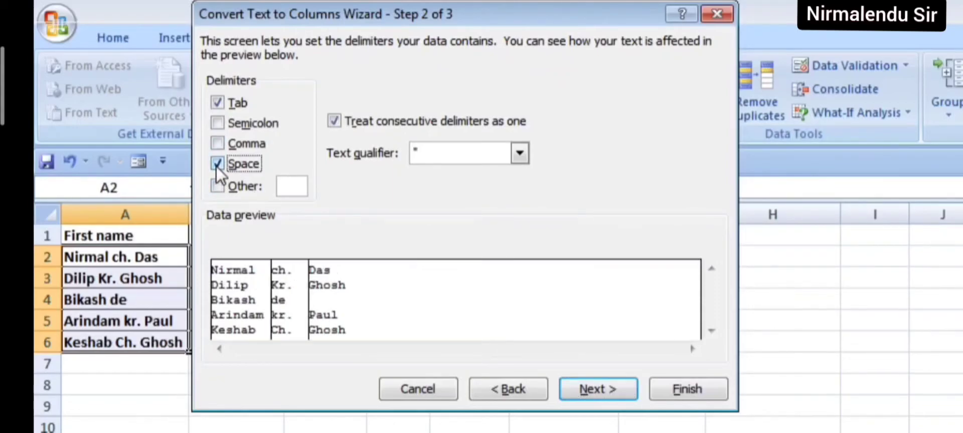
{"action": "left_click", "coordinate": [587, 387]}
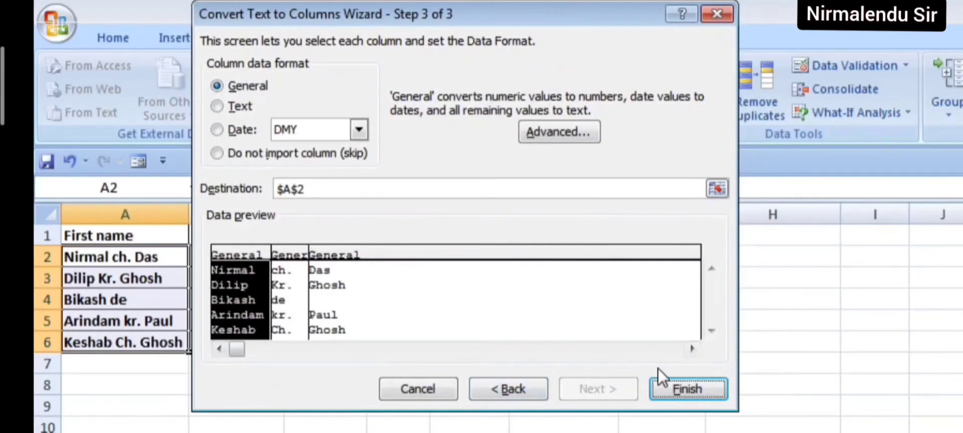
{"action": "left_click", "coordinate": [690, 388]}
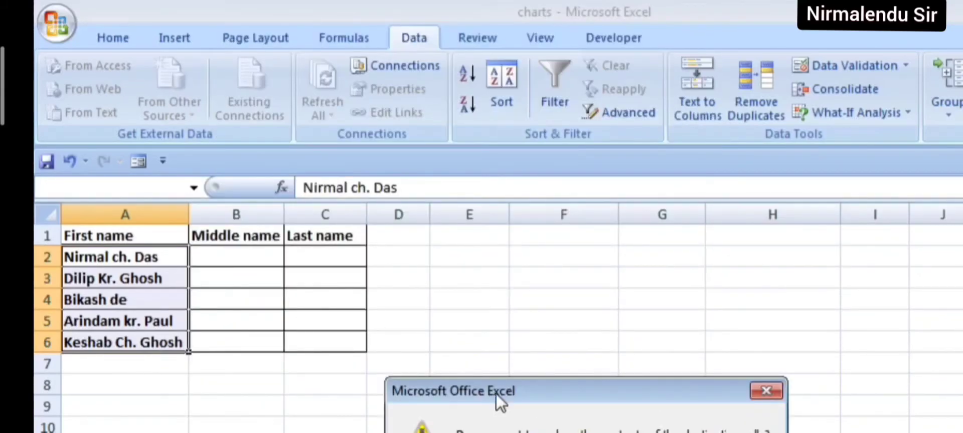
{"action": "left_click", "coordinate": [520, 322]}
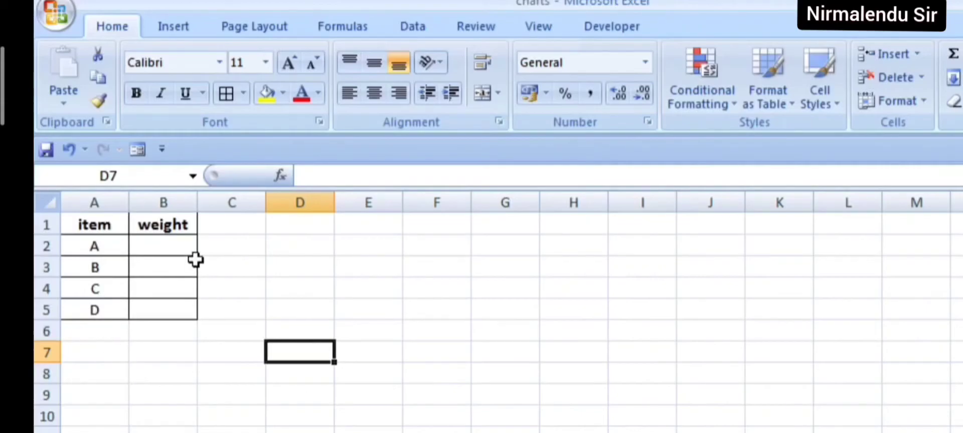
- Enter the weights 5KG, 10 KG, 12KG and 10KG as plain text for items A to D in B2:B5
{"action": "left_click", "coordinate": [161, 247]}
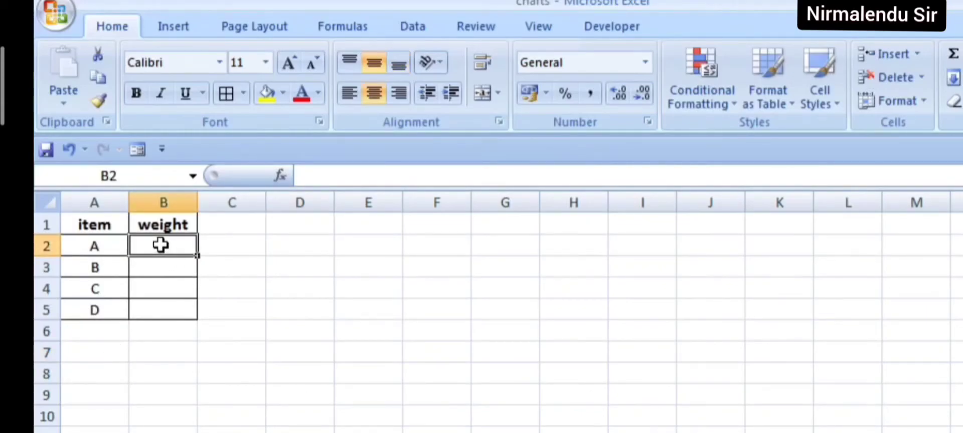
{"action": "type", "text": "5KG"}
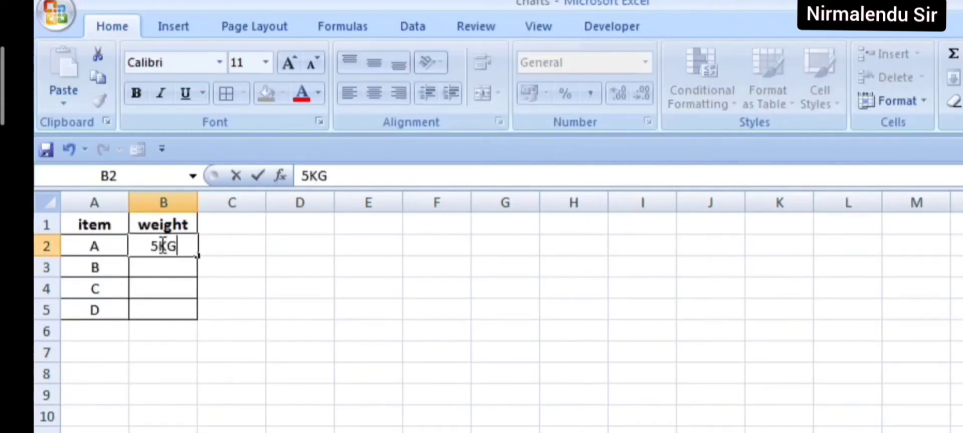
{"action": "key", "text": "Return"}
{"action": "type", "text": "10 KG"}
{"action": "key", "text": "Return"}
{"action": "type", "text": "12"}
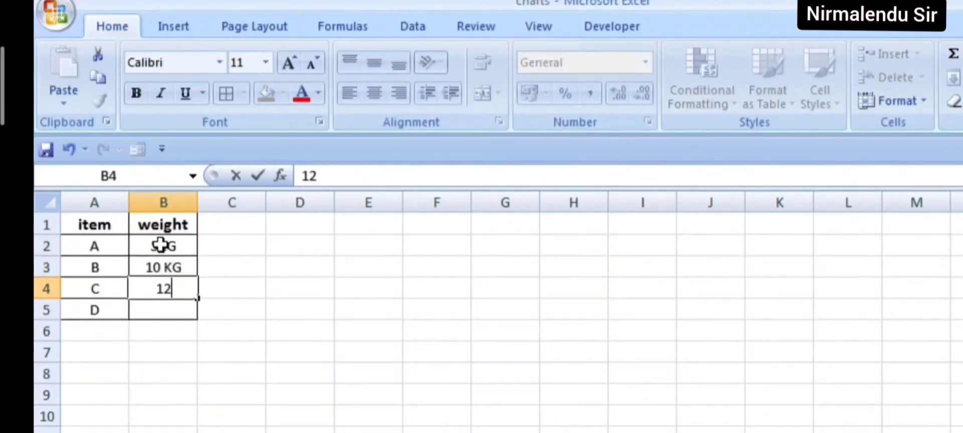
{"action": "type", "text": "KG"}
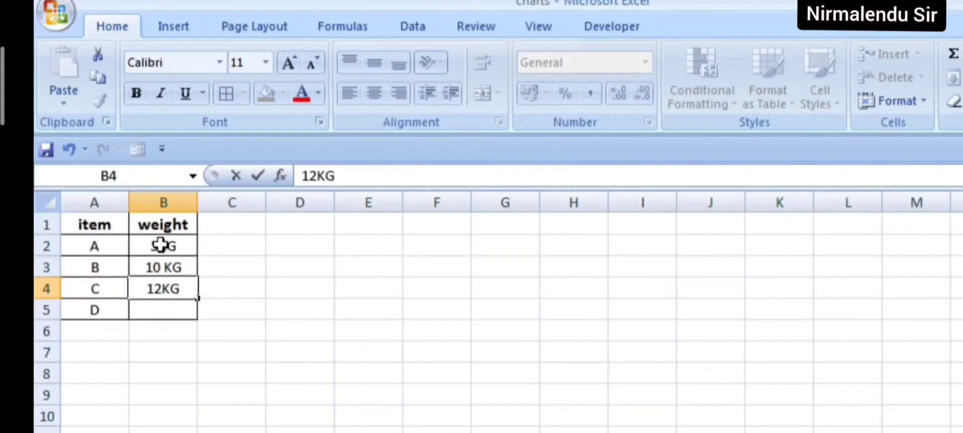
{"action": "key", "text": "Return"}
{"action": "type", "text": "10KG"}
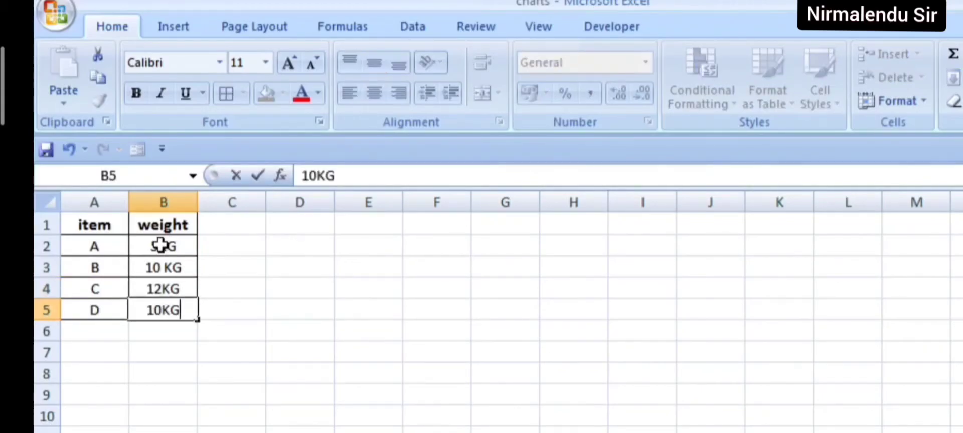
- Label cell A6 as TOTAL beneath the item list
{"action": "left_click", "coordinate": [114, 326]}
{"action": "type", "text": "TOTAL"}
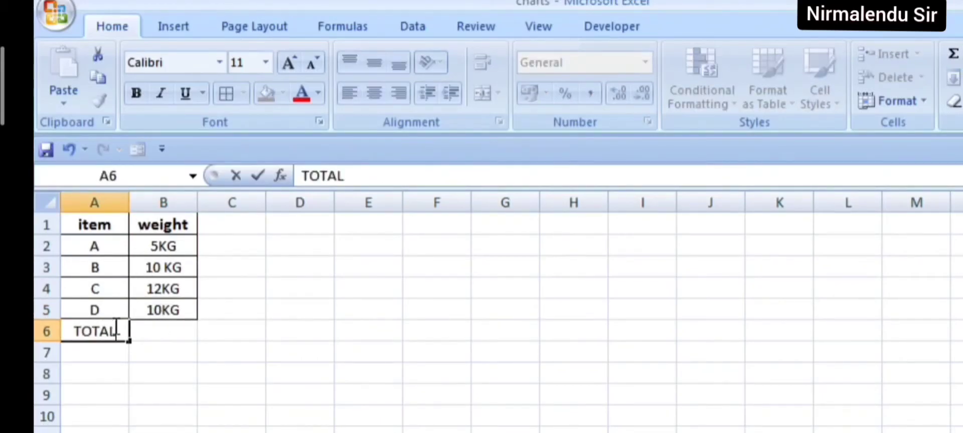
{"action": "key", "text": "Tab"}
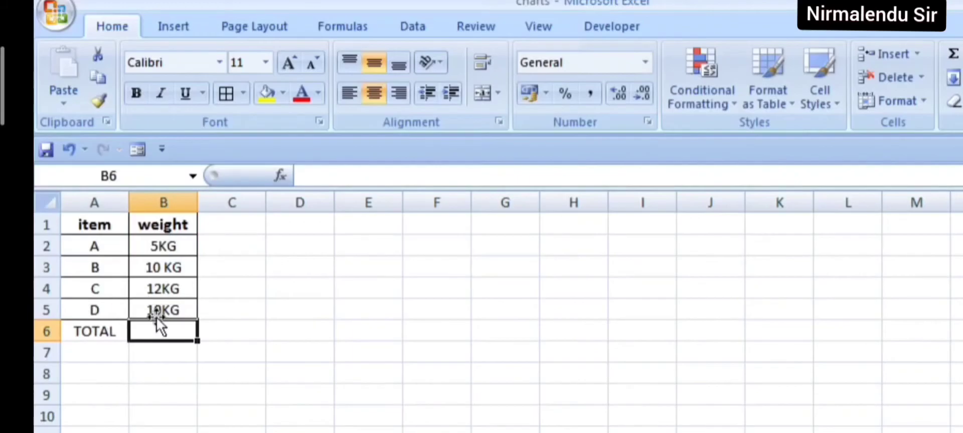
- Try to total the text weights in B6 with =SUM(B2:B5)
{"action": "type", "text": "=SUM"}
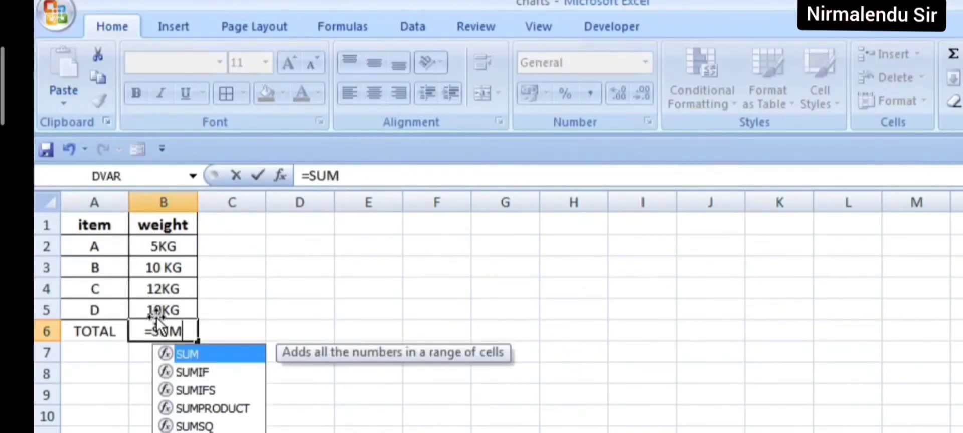
{"action": "type", "text": "("}
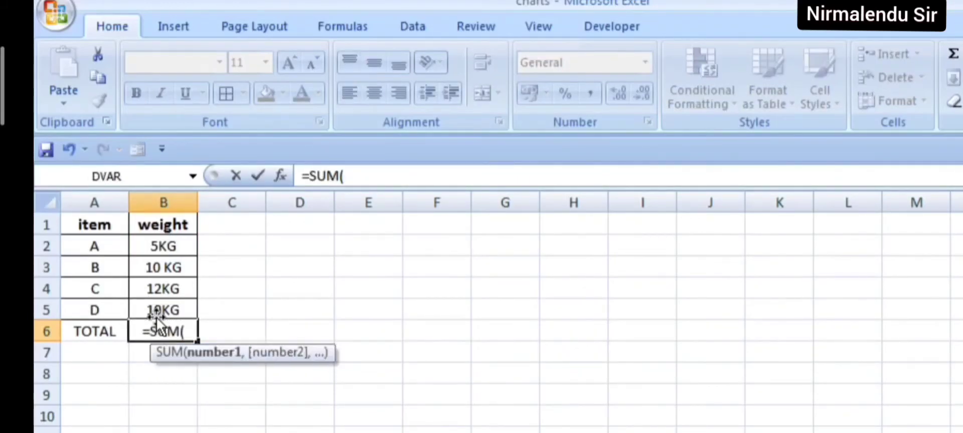
{"action": "left_click", "coordinate": [151, 245]}
{"action": "left_click_drag", "start_coordinate": [150, 245], "coordinate": [161, 309]}
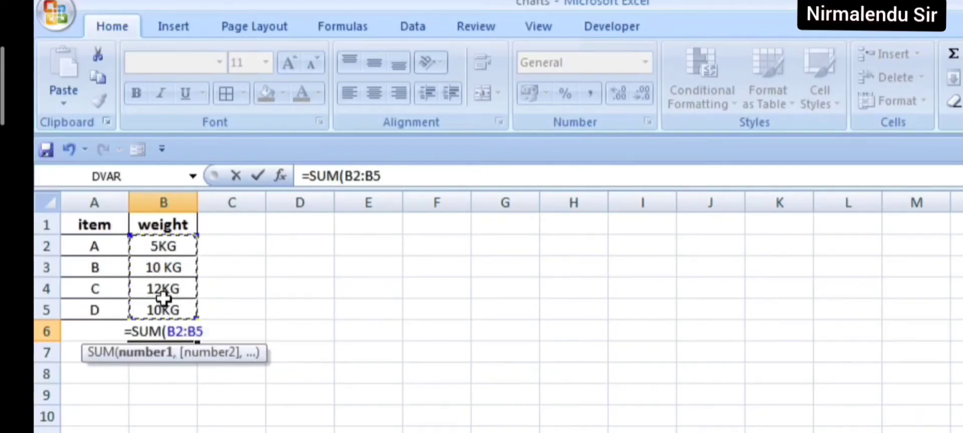
{"action": "type", "text": ")"}
{"action": "key", "text": "Return"}
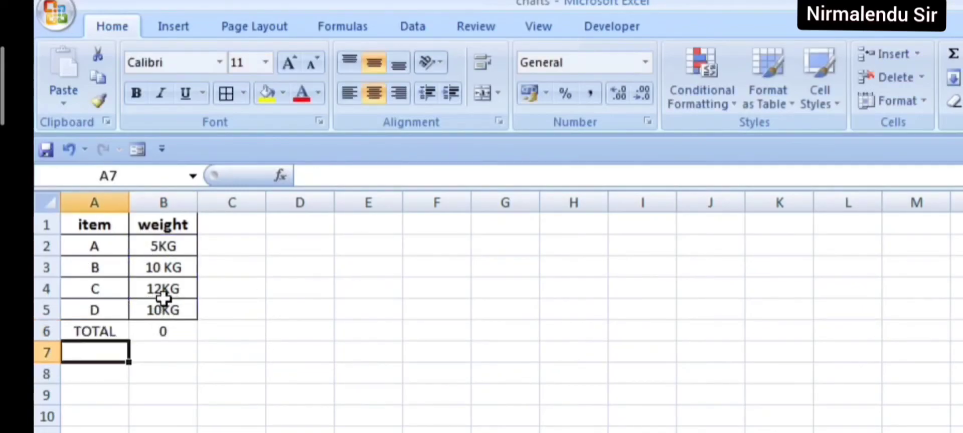
- Check the formula in B6 and clear the weights and total from B2:B6
{"action": "left_click", "coordinate": [151, 329]}
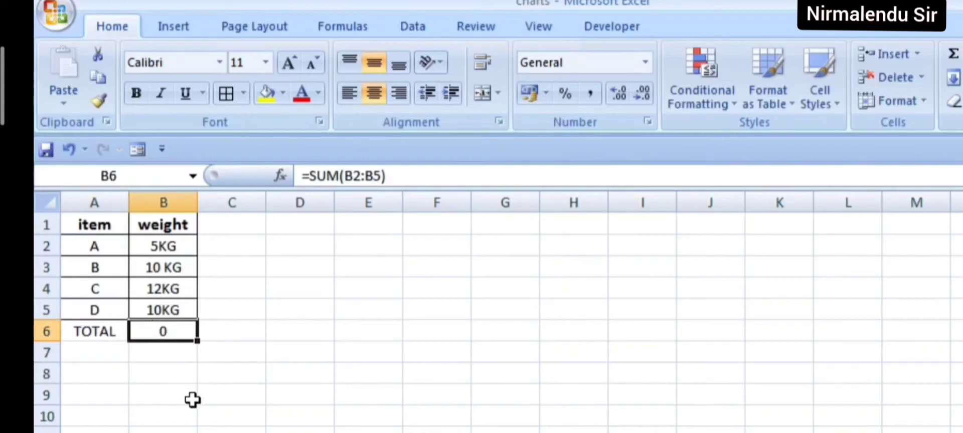
{"action": "left_click_drag", "start_coordinate": [170, 246], "coordinate": [185, 326]}
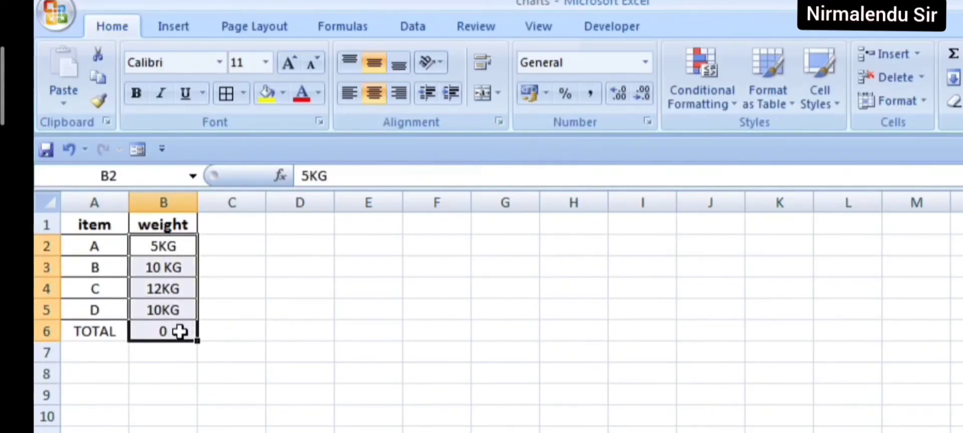
{"action": "key", "text": "Delete"}
- Apply the custom number format General"KG" to the weight cells B2:B6
{"action": "left_click_drag", "start_coordinate": [168, 245], "coordinate": [173, 320]}
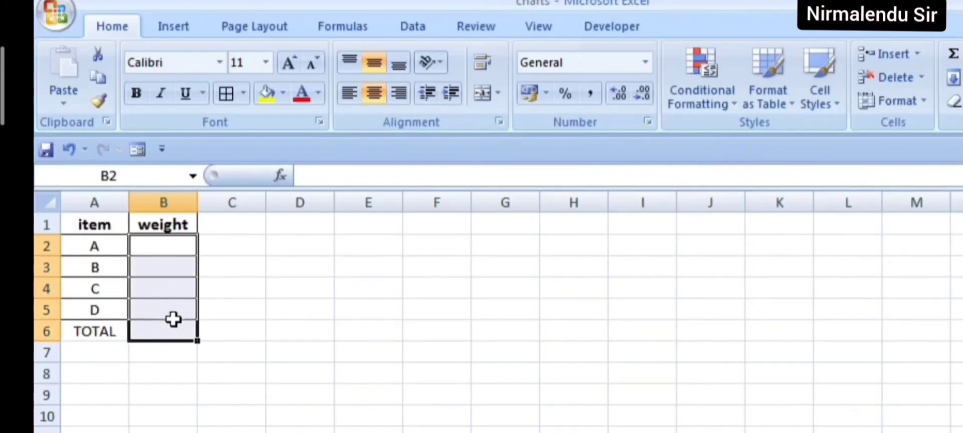
{"action": "right_click", "coordinate": [172, 246]}
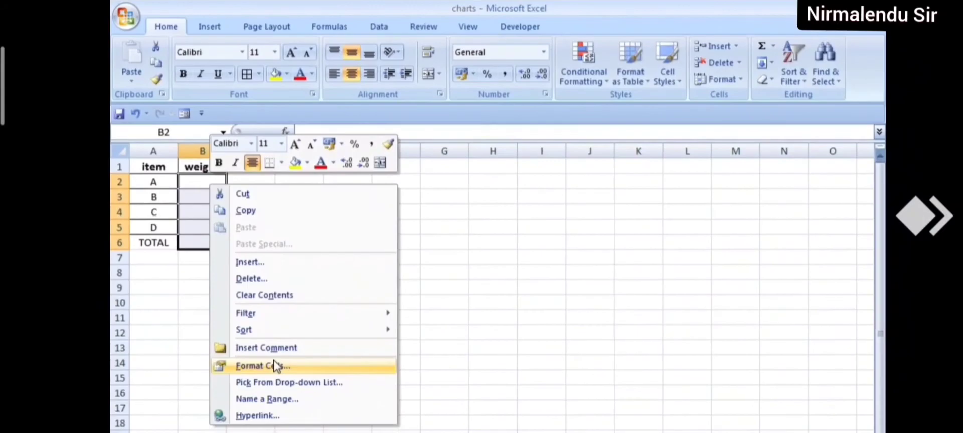
{"action": "left_click", "coordinate": [275, 367]}
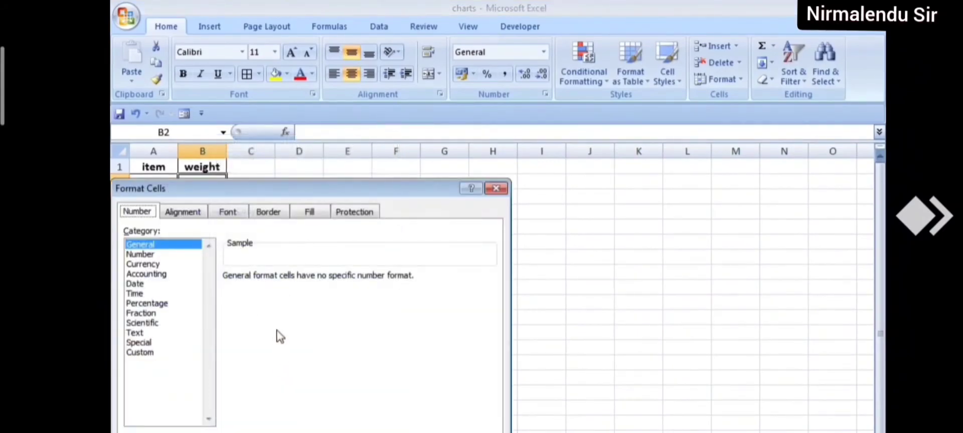
{"action": "left_click_drag", "start_coordinate": [260, 195], "coordinate": [405, 51]}
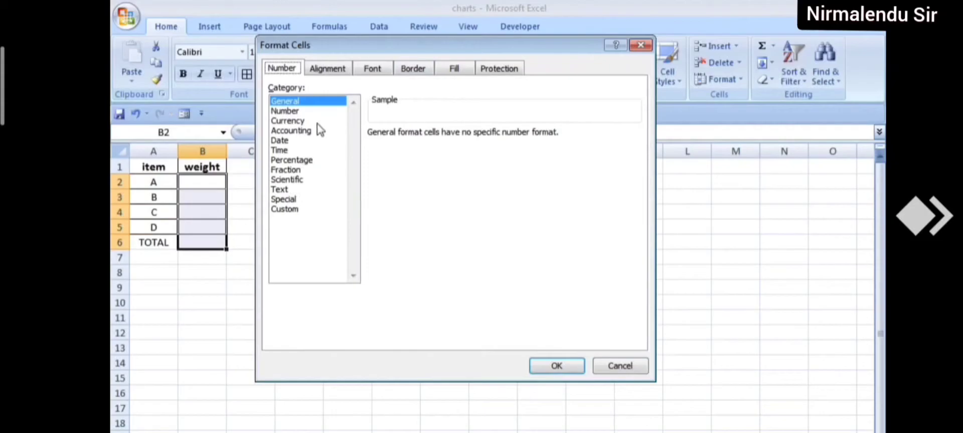
{"action": "left_click", "coordinate": [303, 211]}
{"action": "left_click", "coordinate": [410, 143]}
{"action": "type", "text": "\"KG"}
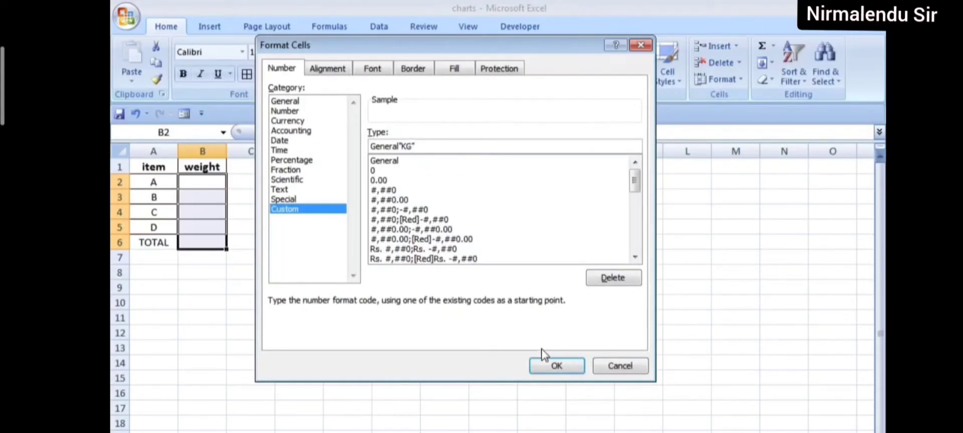
{"action": "left_click", "coordinate": [555, 368]}
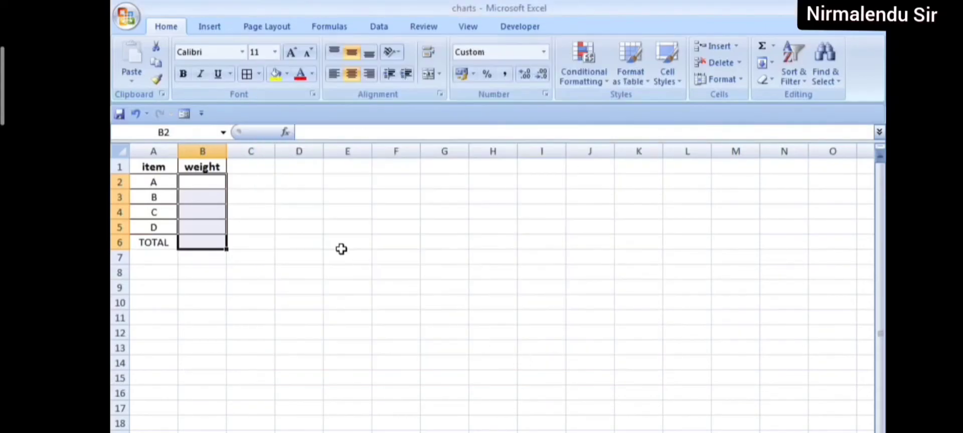
- Enter the numeric weights 5, 6, 4 and 10 for items A to D in B2:B5
{"action": "left_click", "coordinate": [211, 181]}
{"action": "type", "text": "5"}
{"action": "key", "text": "Return"}
{"action": "type", "text": "6"}
{"action": "key", "text": "Return"}
{"action": "type", "text": "4"}
{"action": "key", "text": "Return"}
{"action": "type", "text": "10"}
{"action": "key", "text": "Return"}
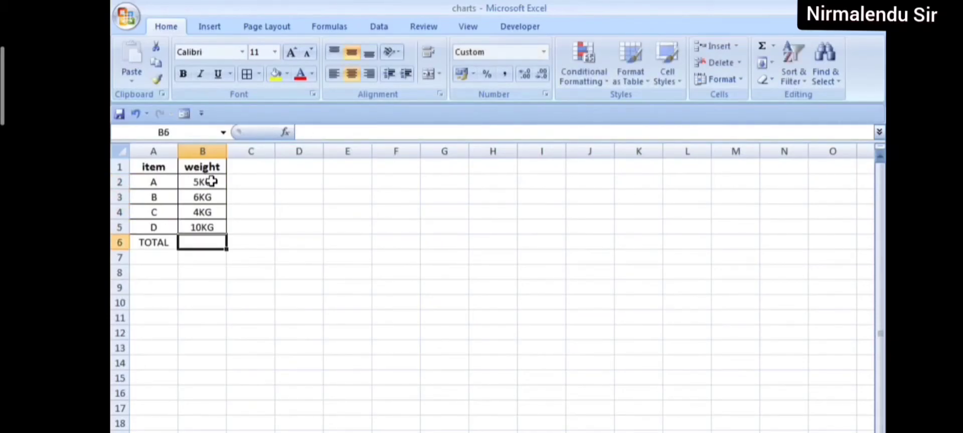
- Total the weights in B6 with =SUM(B2:B5)
{"action": "type", "text": "=SU"}
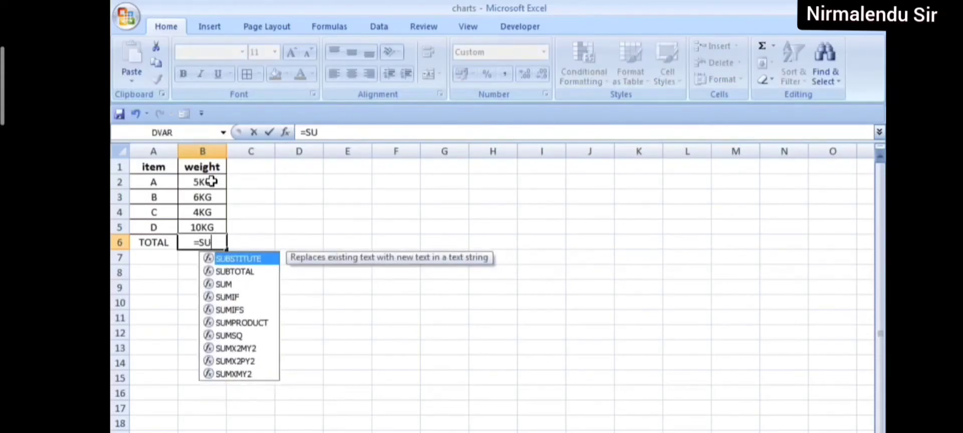
{"action": "type", "text": "M("}
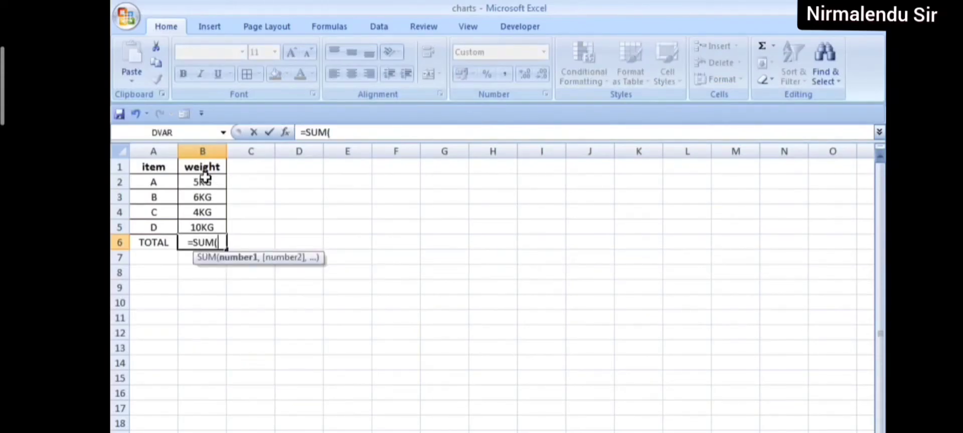
{"action": "left_click_drag", "start_coordinate": [211, 181], "coordinate": [204, 220]}
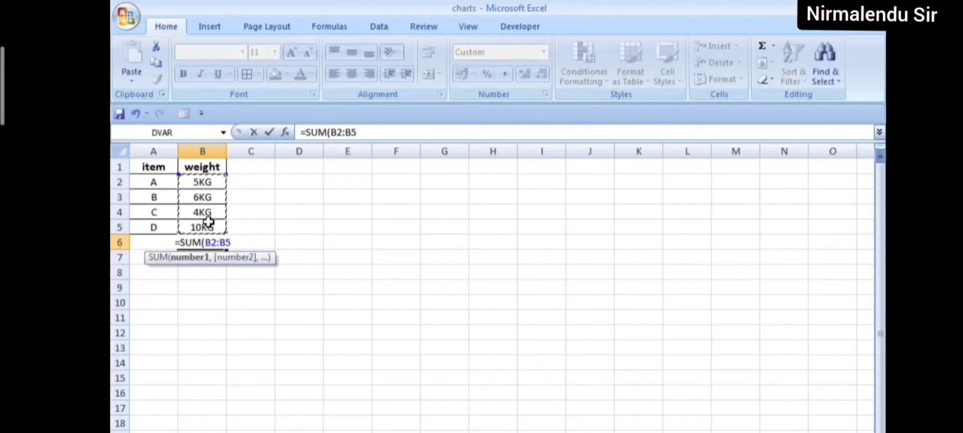
{"action": "type", "text": ")"}
{"action": "key", "text": "Return"}
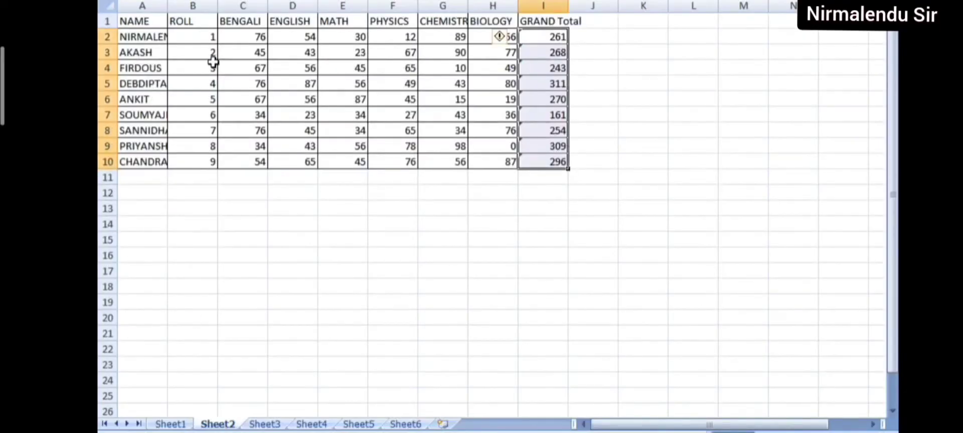
- Autofit the GRAND Total column on Sheet2 and look through the marksheets on Sheet3, Sheet4 and Sheet5
{"action": "double_click", "coordinate": [568, 6]}
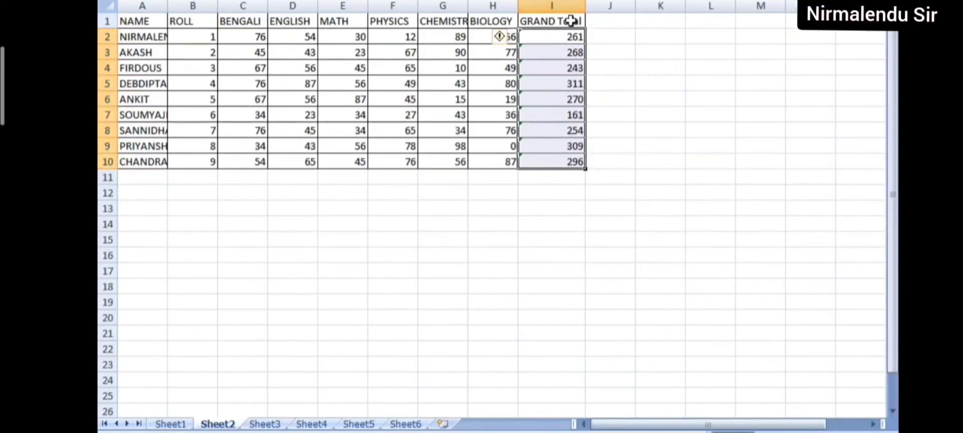
{"action": "left_click", "coordinate": [279, 426]}
{"action": "left_click", "coordinate": [309, 426]}
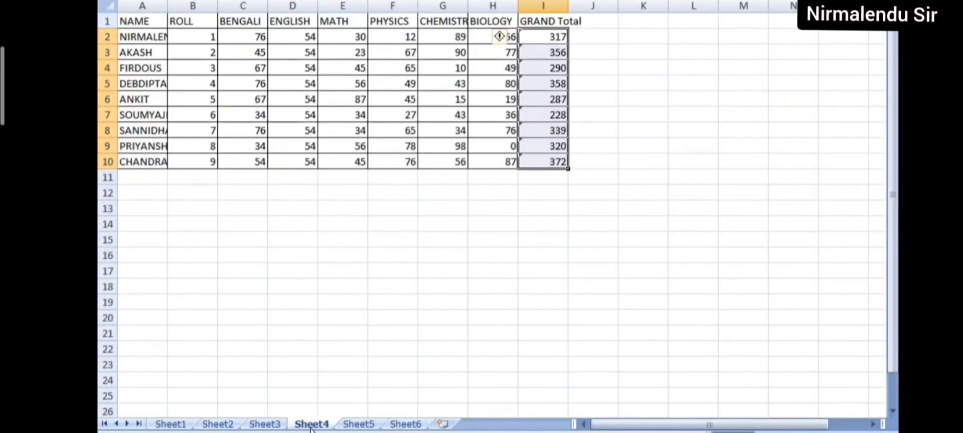
{"action": "left_click", "coordinate": [356, 425]}
{"action": "left_click", "coordinate": [398, 413]}
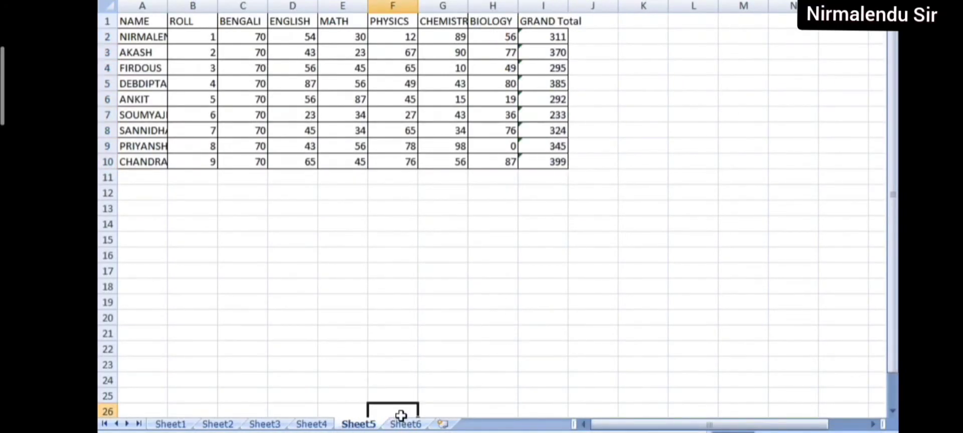
- Examine the GRAND Total columns on Sheet2, Sheet3 and Sheet4 and the "total of all sheet" cell on Sheet1
{"action": "left_click", "coordinate": [228, 425]}
{"action": "left_click", "coordinate": [264, 425]}
{"action": "left_click", "coordinate": [311, 426]}
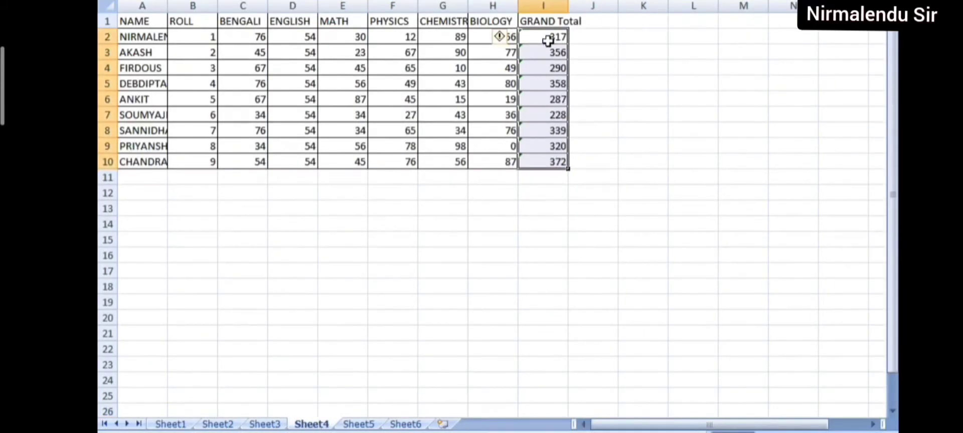
{"action": "left_click", "coordinate": [170, 424]}
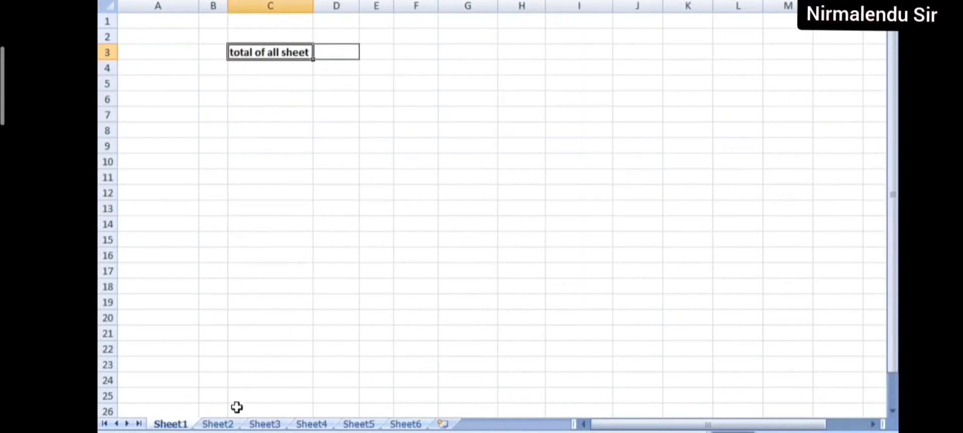
{"action": "left_click", "coordinate": [231, 424]}
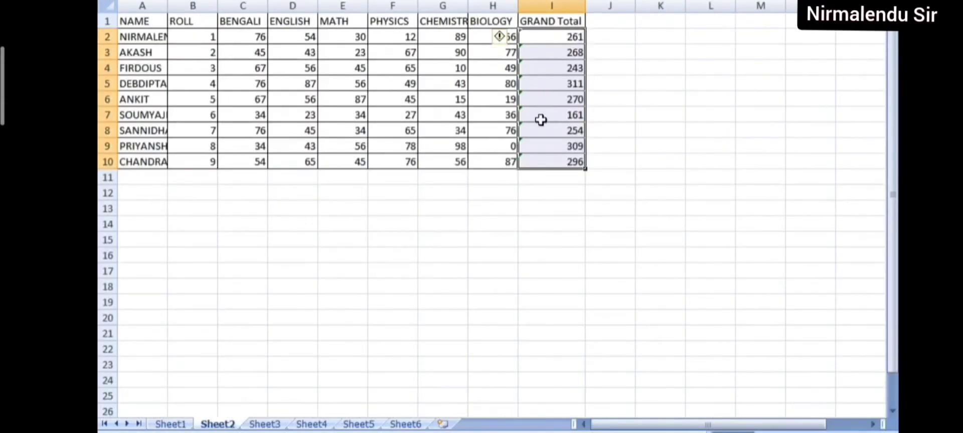
{"action": "left_click", "coordinate": [182, 425]}
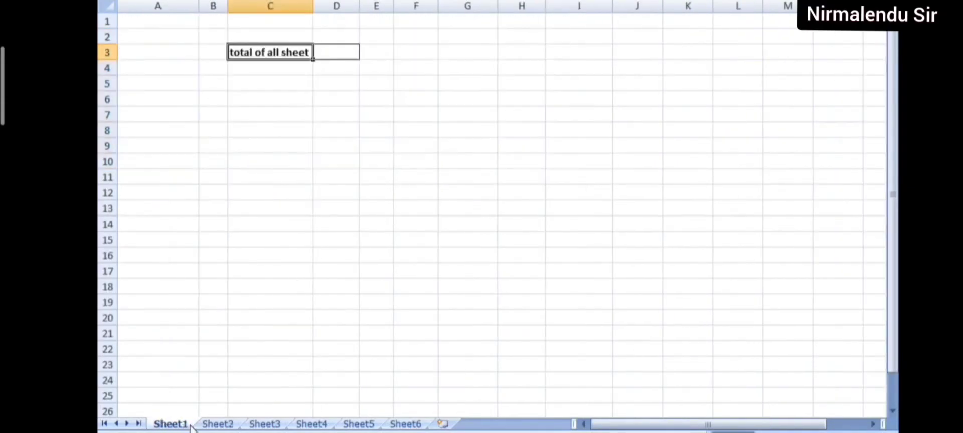
{"action": "left_click", "coordinate": [213, 425]}
{"action": "left_click", "coordinate": [252, 425]}
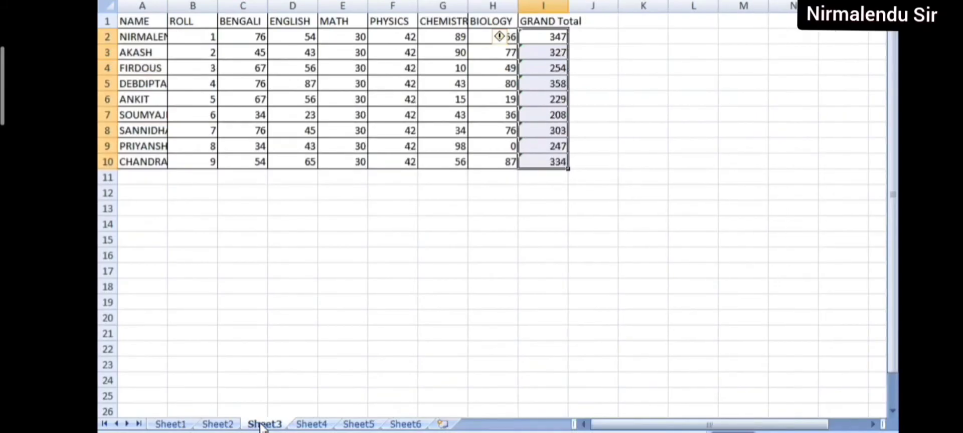
{"action": "left_click", "coordinate": [221, 425]}
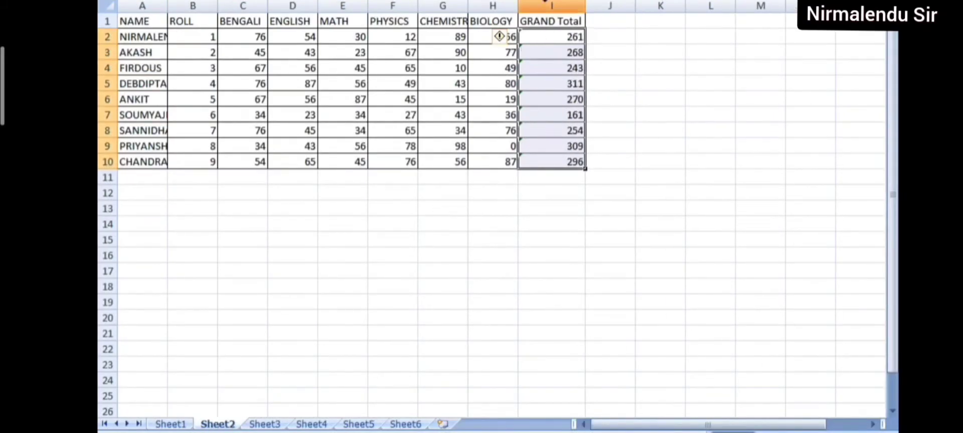
{"action": "left_click", "coordinate": [265, 425]}
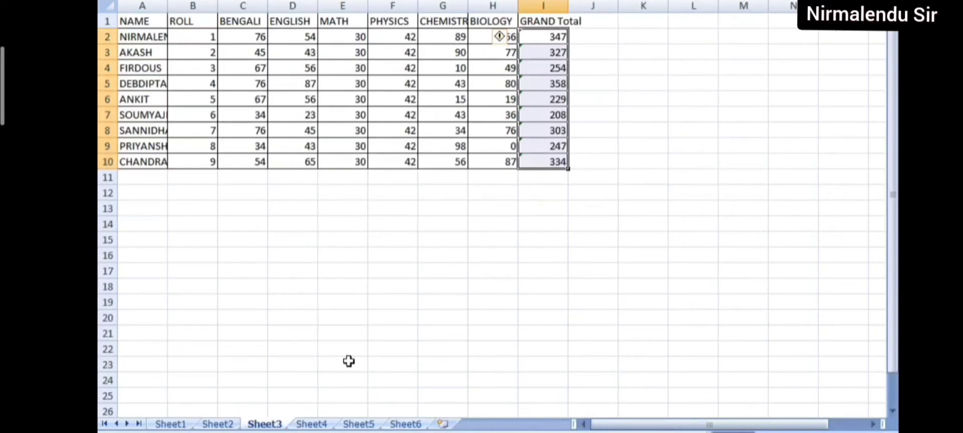
{"action": "left_click", "coordinate": [311, 425]}
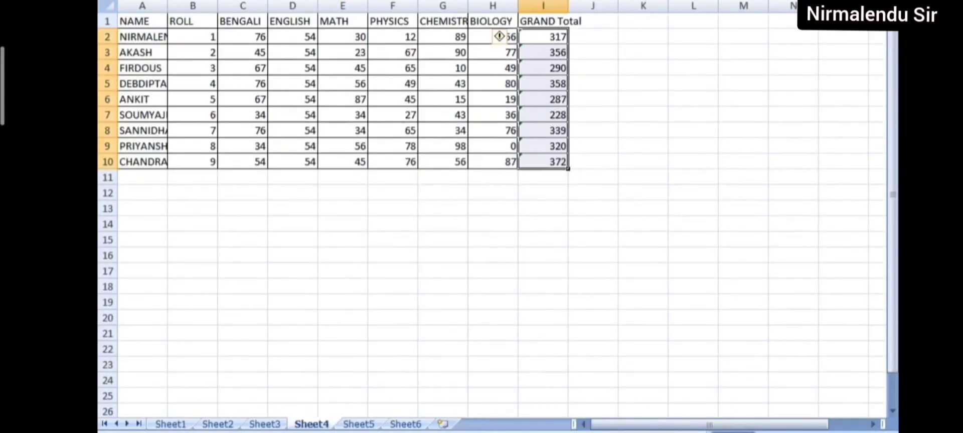
- Examine the GRAND Total columns on Sheet5 and Sheet6 and return to Sheet1
{"action": "left_click", "coordinate": [365, 426]}
{"action": "left_click", "coordinate": [403, 427]}
{"action": "left_click", "coordinate": [357, 427]}
{"action": "left_click", "coordinate": [396, 426]}
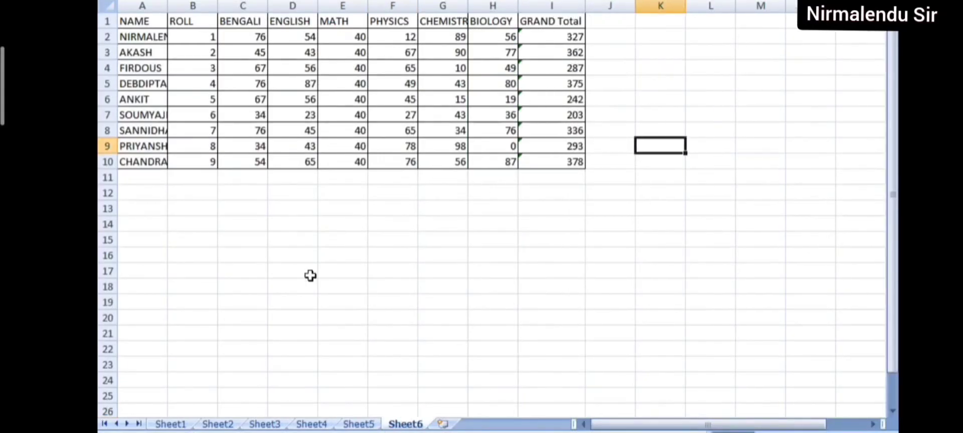
{"action": "left_click", "coordinate": [170, 424]}
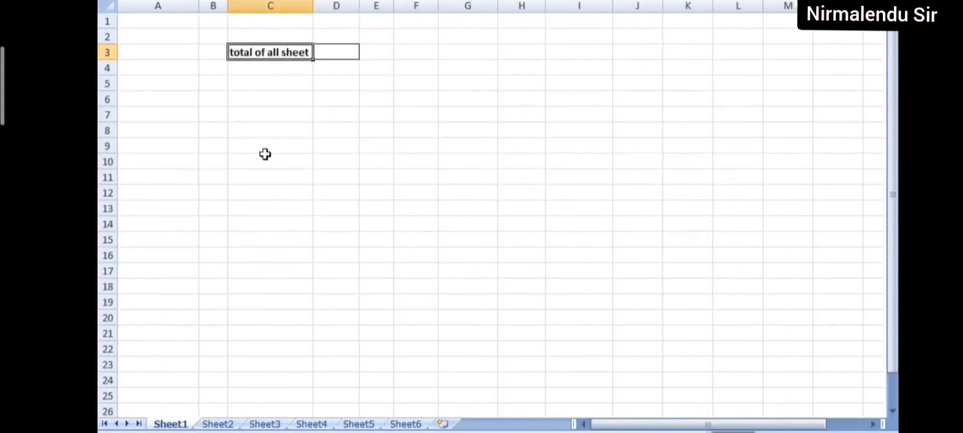
- Total the GRAND Total column across Sheet2 to Sheet6 in D3 of Sheet1 with =sum('Sheet2:Sheet6'!I:I)
{"action": "left_click", "coordinate": [342, 53]}
{"action": "type", "text": "=s"}
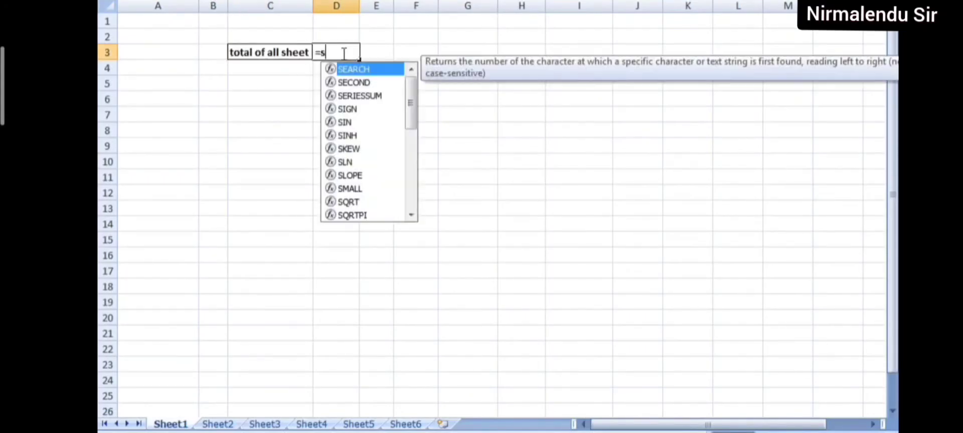
{"action": "type", "text": "um("}
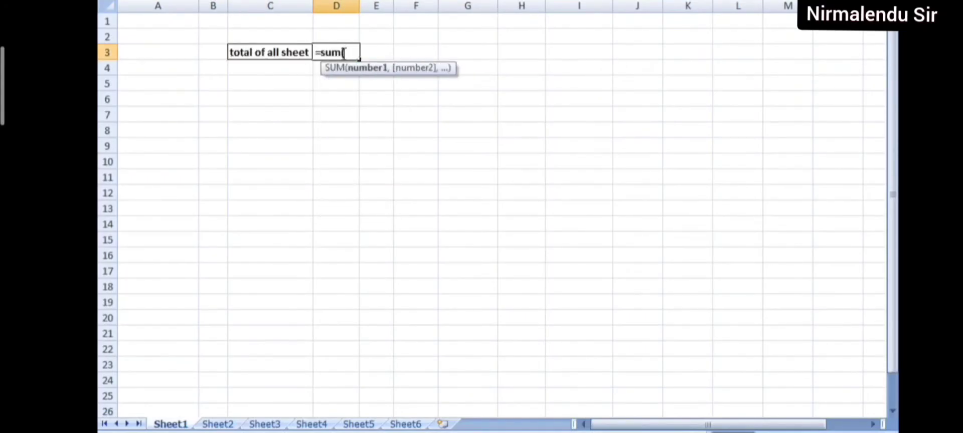
{"action": "left_click", "coordinate": [217, 424]}
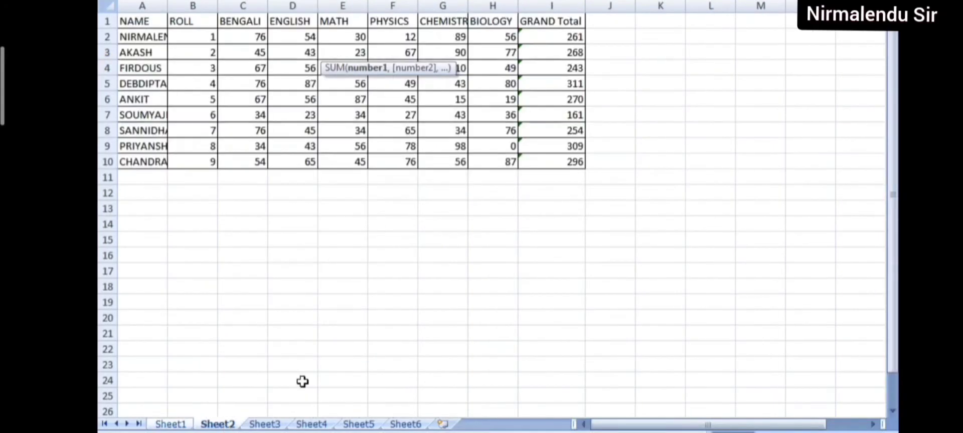
{"action": "left_click", "coordinate": [559, 4]}
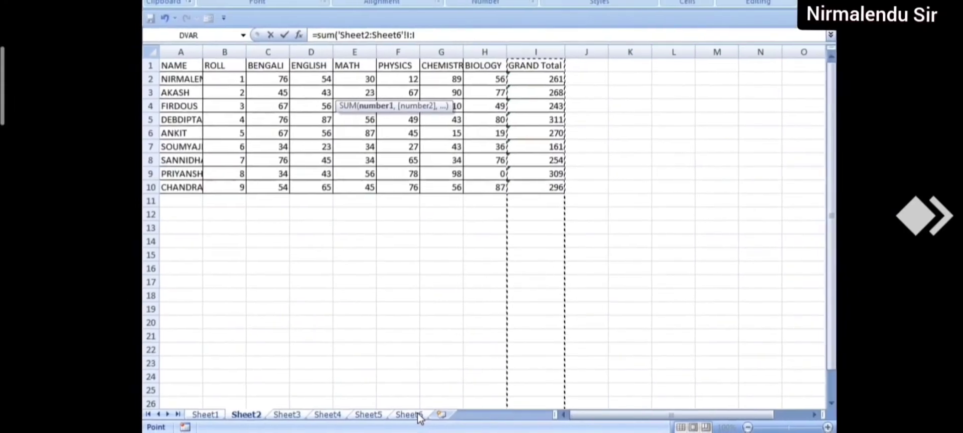
{"action": "type", "text": ")"}
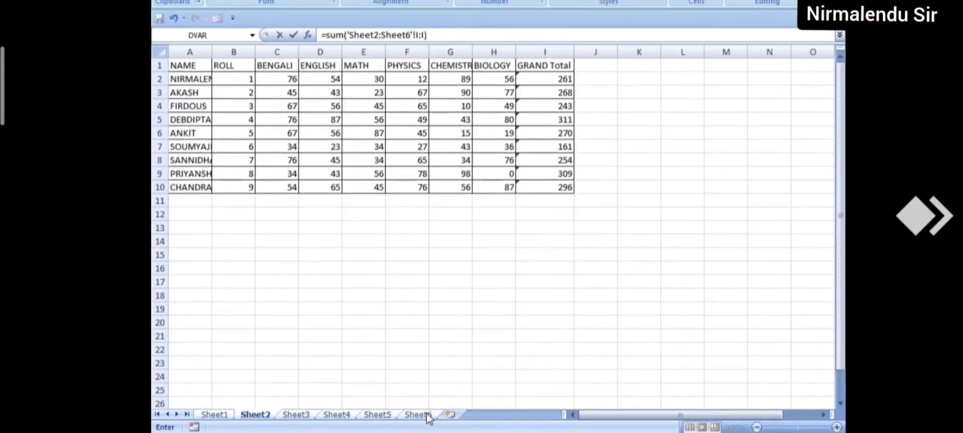
{"action": "key", "text": "Return"}
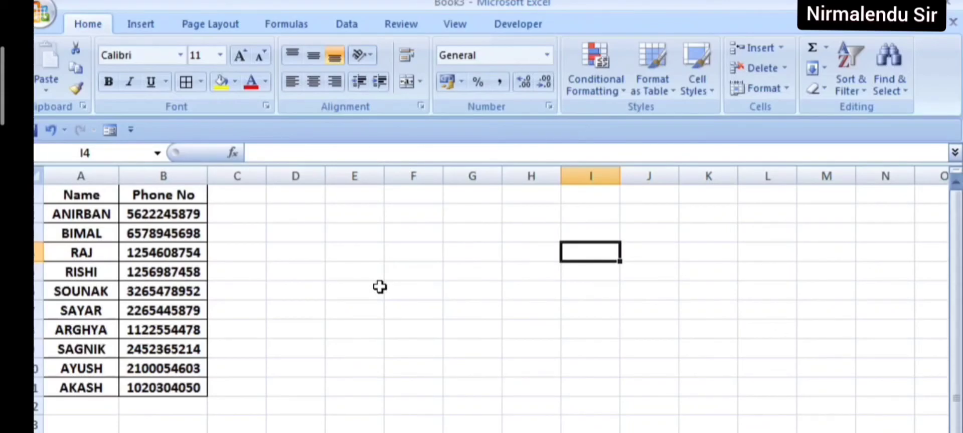
{"action": "left_click_drag", "start_coordinate": [183, 215], "coordinate": [188, 387]}
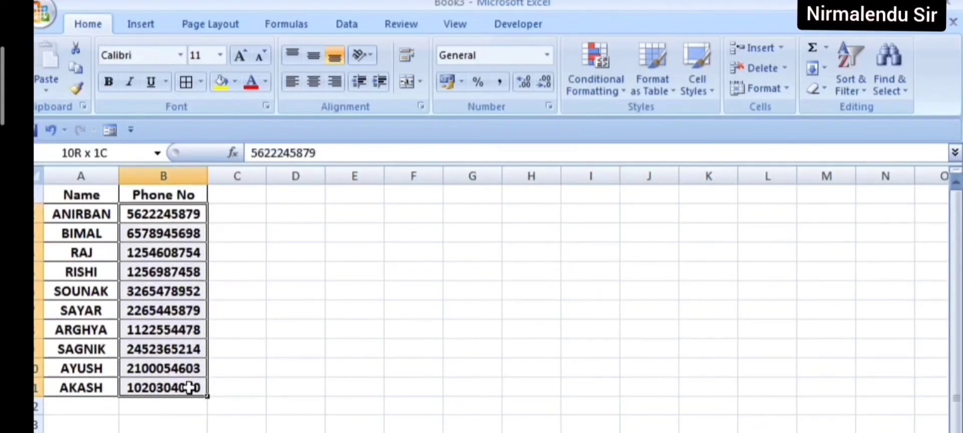
{"action": "left_click", "coordinate": [185, 176]}
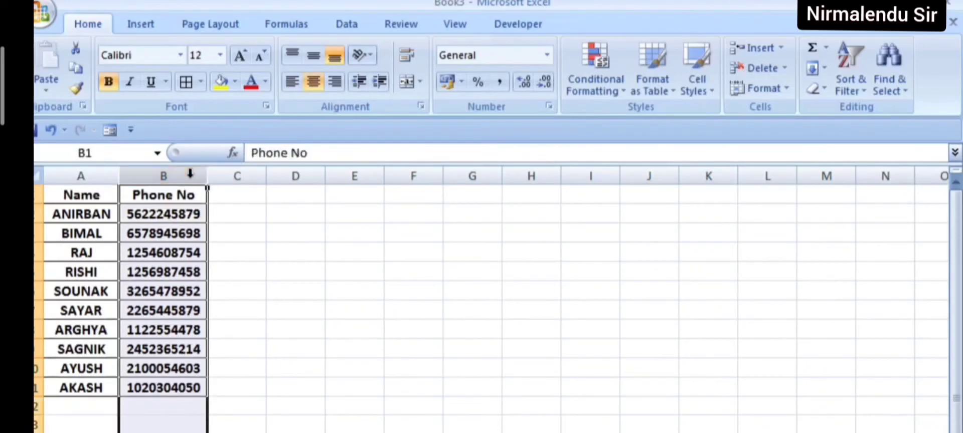
{"action": "right_click", "coordinate": [179, 218]}
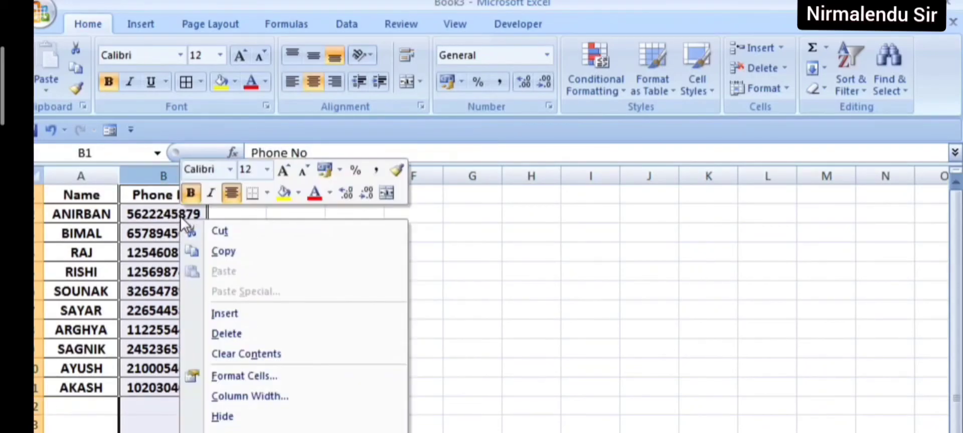
{"action": "left_click", "coordinate": [271, 377]}
{"action": "left_click_drag", "start_coordinate": [315, 160], "coordinate": [459, 42]}
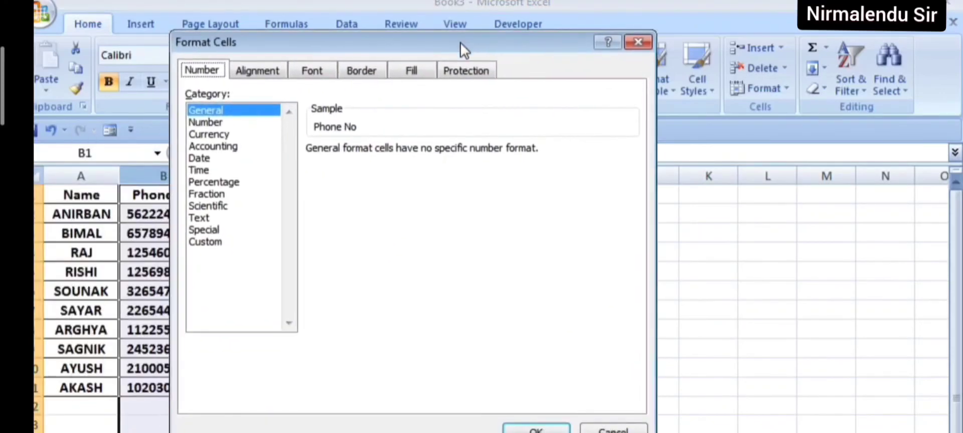
{"action": "left_click", "coordinate": [220, 242]}
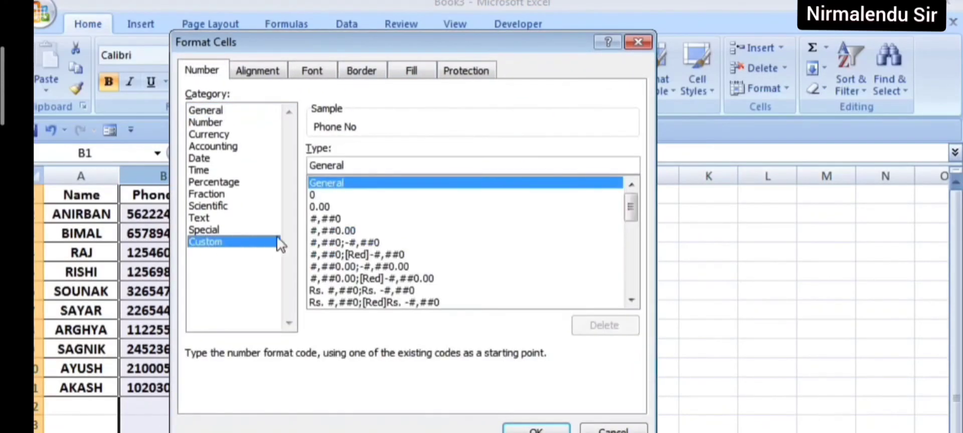
{"action": "left_click", "coordinate": [362, 164]}
{"action": "key", "text": "BackSpace"}
{"action": "key", "text": "BackSpace"}
{"action": "key", "text": "BackSpace"}
{"action": "key", "text": "BackSpace"}
{"action": "key", "text": "BackSpace"}
{"action": "key", "text": "BackSpace"}
{"action": "key", "text": "BackSpace"}
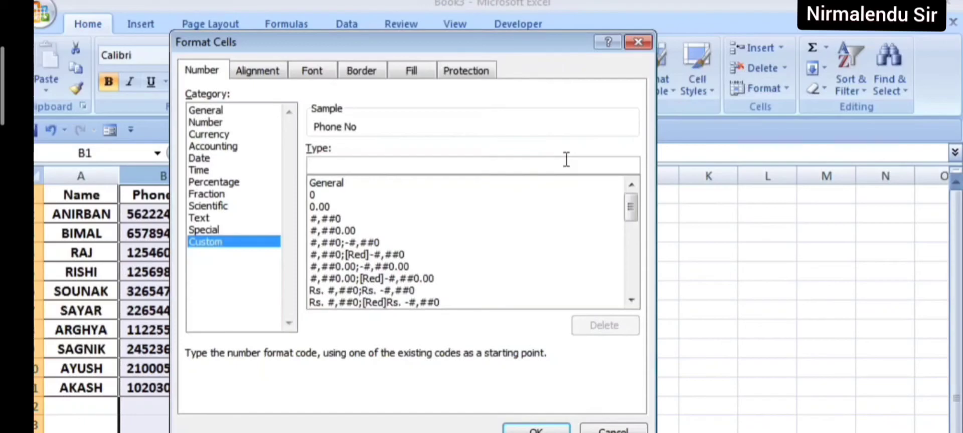
{"action": "type", "text": "+91"}
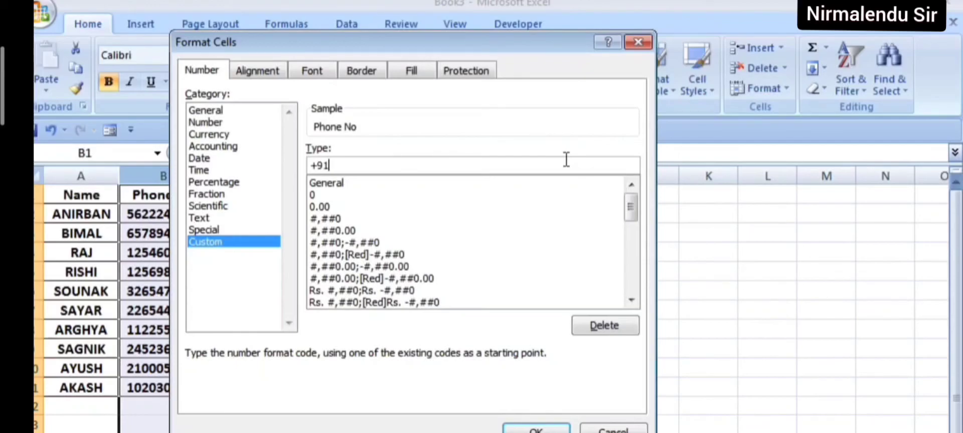
{"action": "type", "text": "0000000000"}
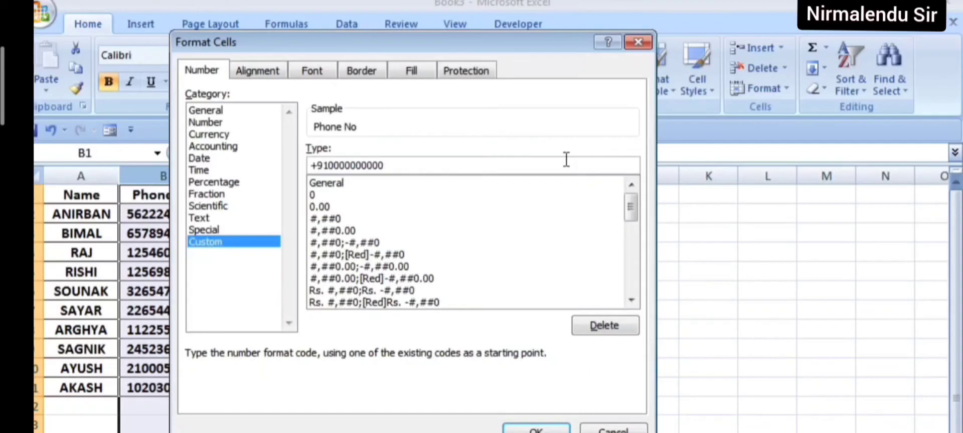
{"action": "left_click", "coordinate": [536, 429]}
{"action": "left_click", "coordinate": [347, 376]}
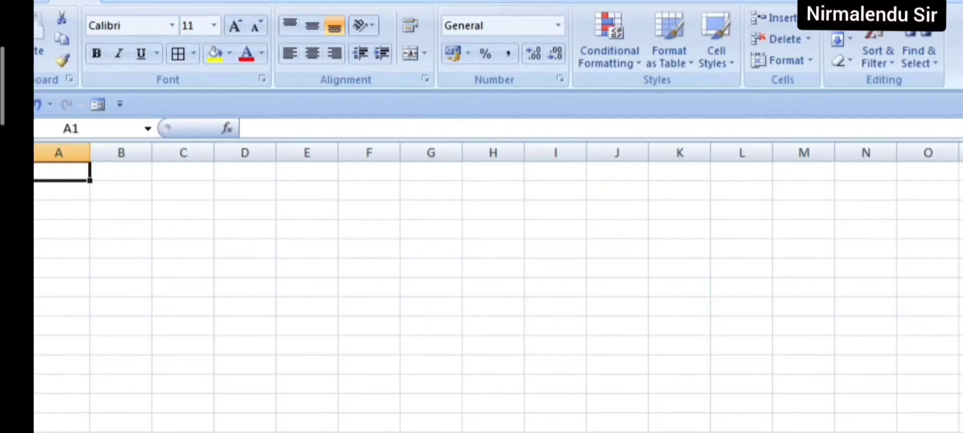
- Set the column width of the entire blank sheet to 6
{"action": "key", "text": "ctrl+a"}
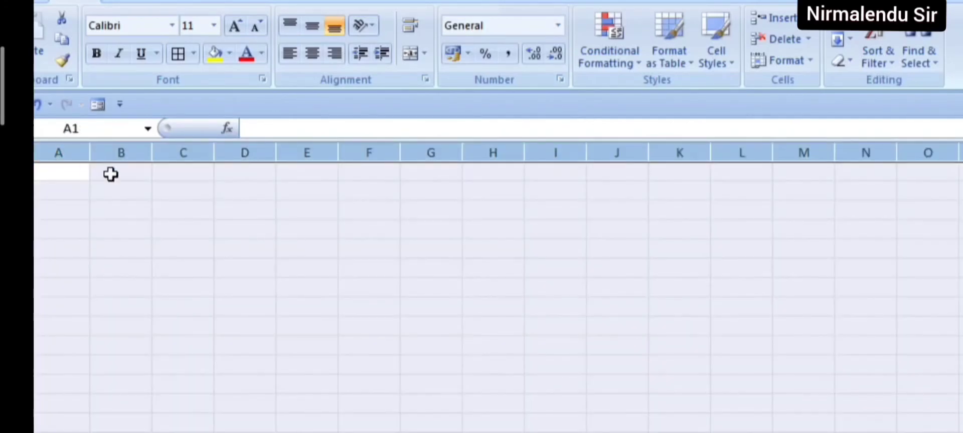
{"action": "right_click", "coordinate": [176, 148]}
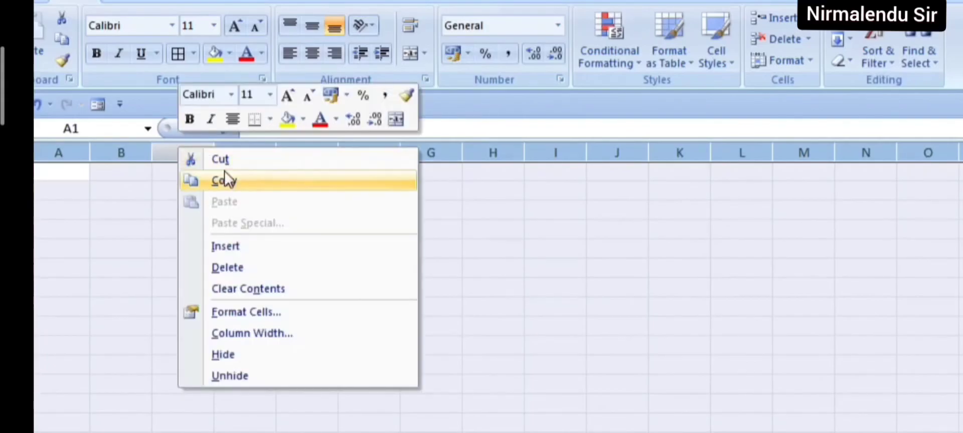
{"action": "left_click", "coordinate": [253, 329]}
{"action": "type", "text": "6"}
{"action": "left_click", "coordinate": [211, 343]}
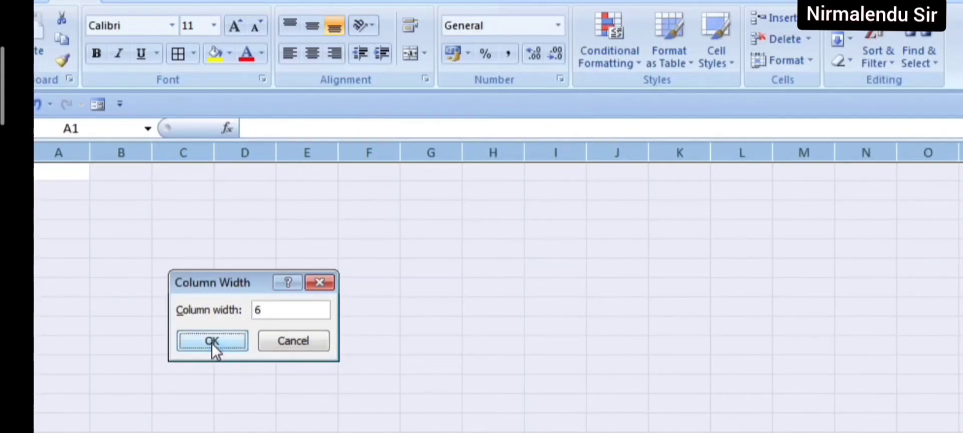
- Set the row height of the entire sheet to 30
{"action": "right_click", "coordinate": [263, 199]}
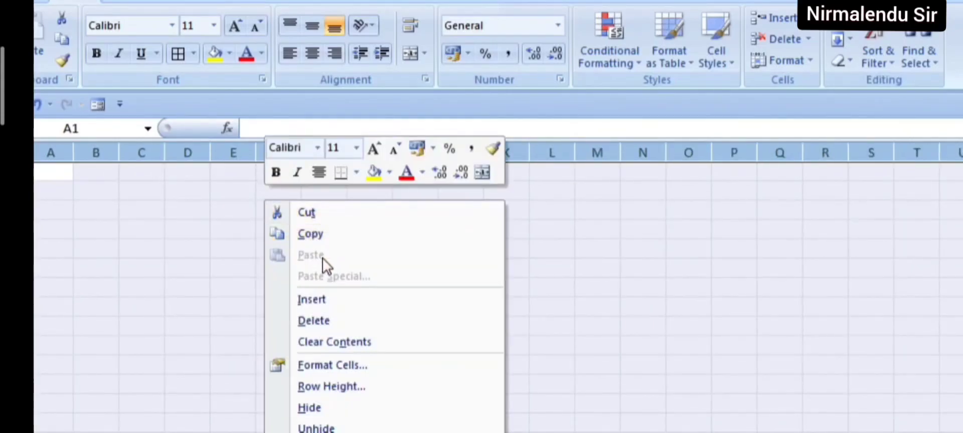
{"action": "left_click", "coordinate": [346, 385]}
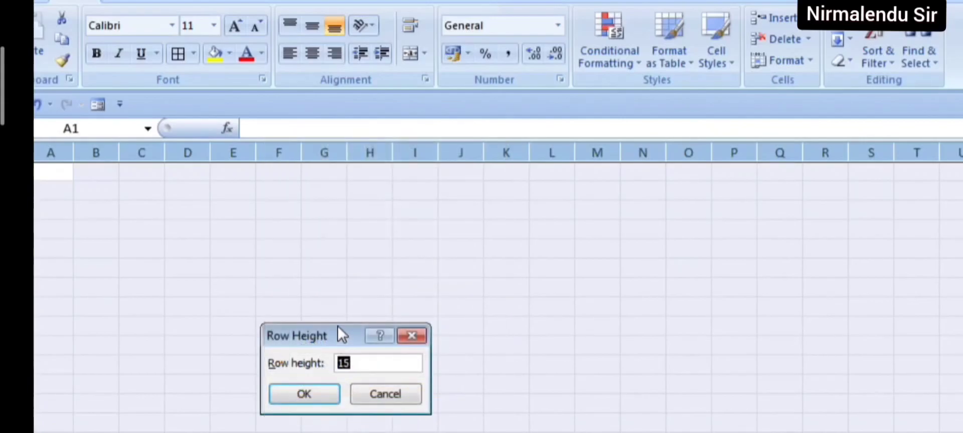
{"action": "type", "text": "63"}
{"action": "key", "text": "BackSpace"}
{"action": "key", "text": "BackSpace"}
{"action": "type", "text": "30"}
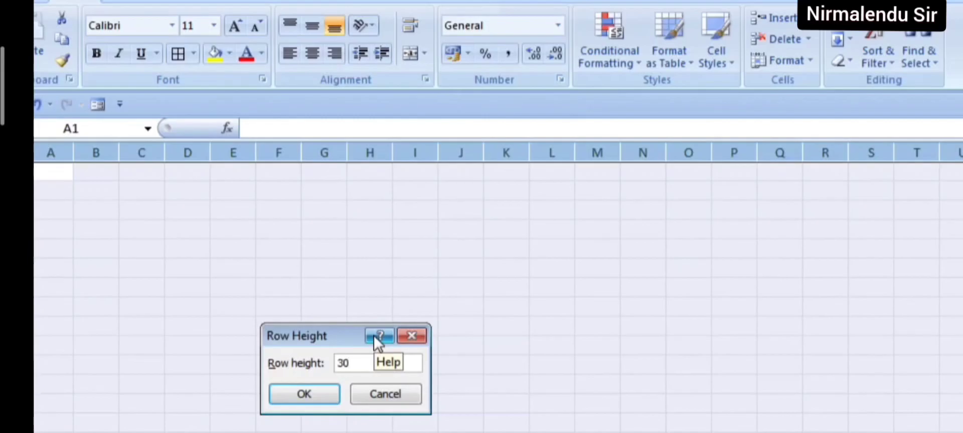
{"action": "key", "text": "Return"}
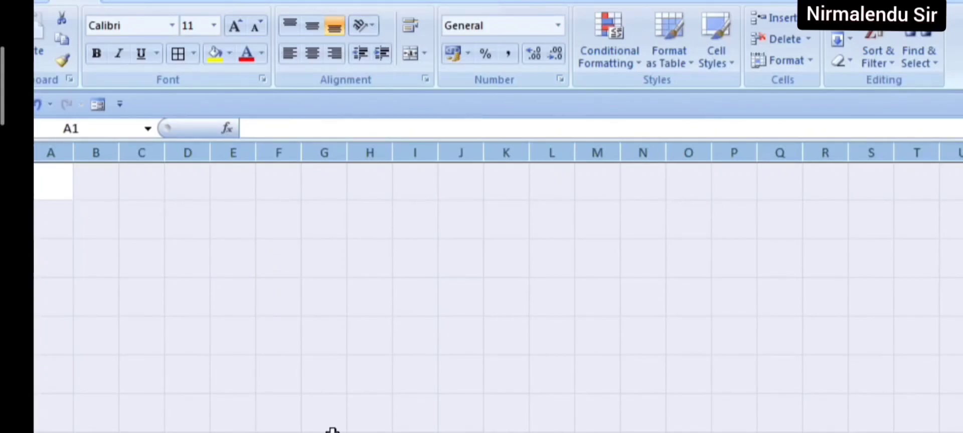
- Start a formula-based conditional formatting rule for A1:T6 with =MOD(ROW(),2)=MOD(COLUMN(),2)
{"action": "left_click_drag", "start_coordinate": [60, 179], "coordinate": [908, 371]}
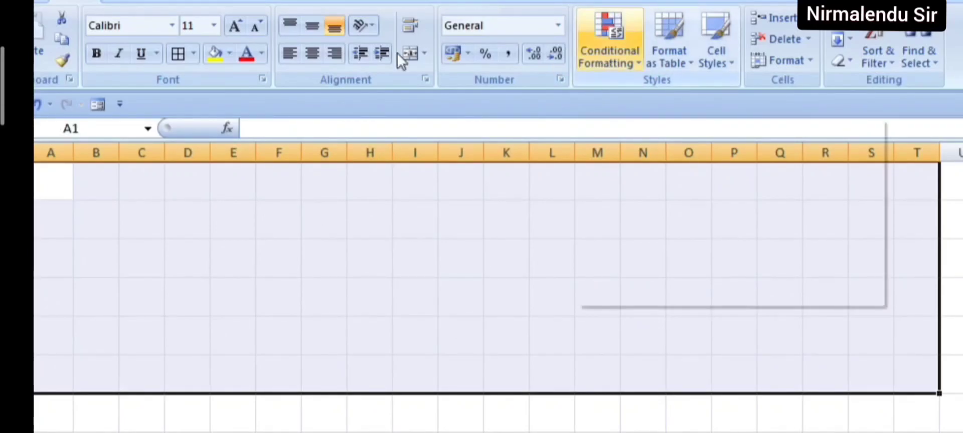
{"action": "left_click", "coordinate": [603, 56]}
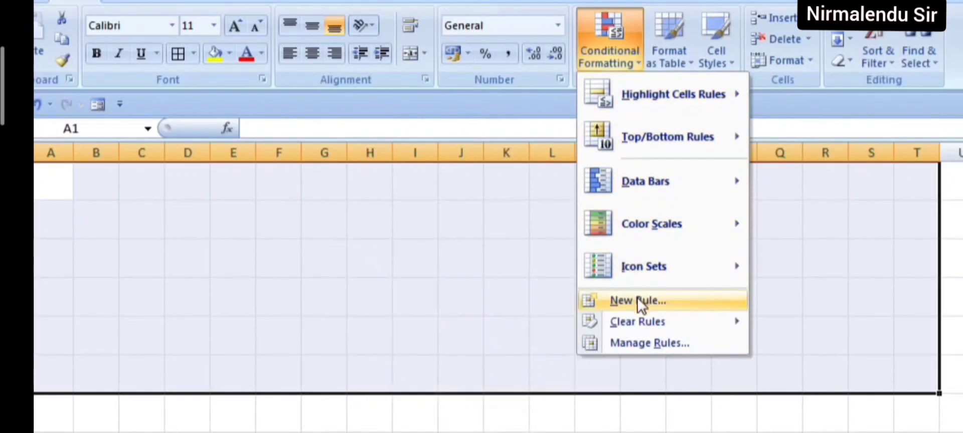
{"action": "left_click", "coordinate": [637, 299]}
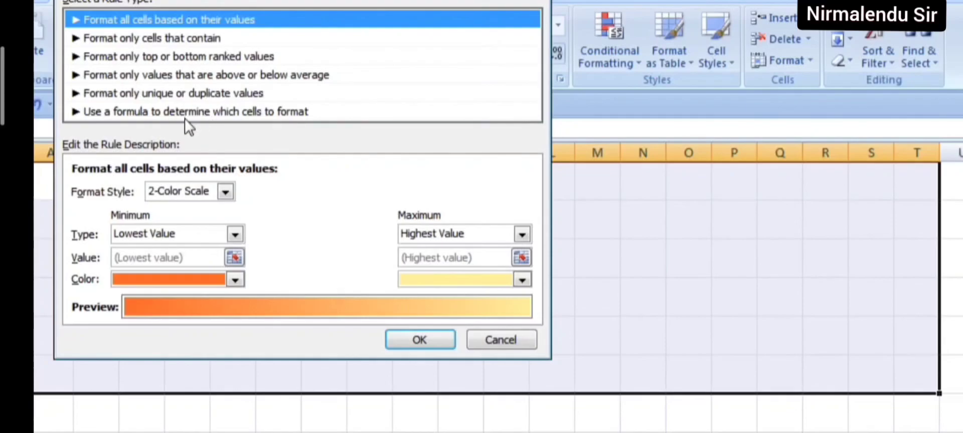
{"action": "left_click", "coordinate": [225, 112]}
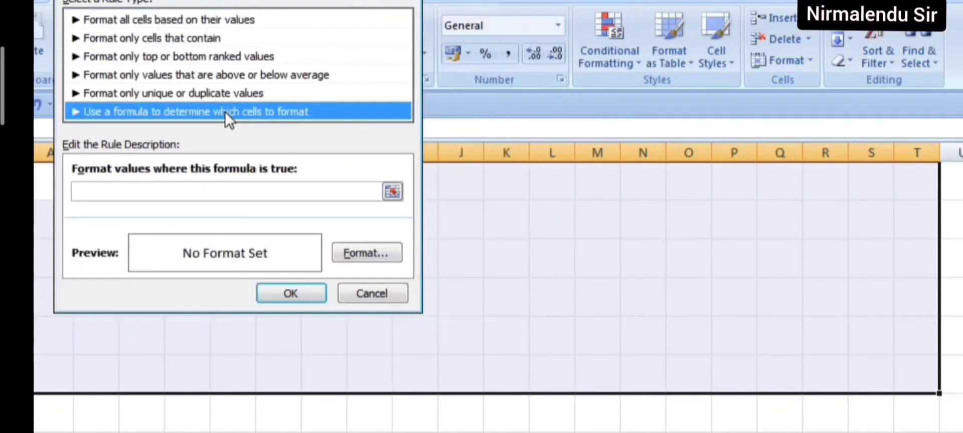
{"action": "left_click", "coordinate": [208, 192]}
{"action": "type", "text": "="}
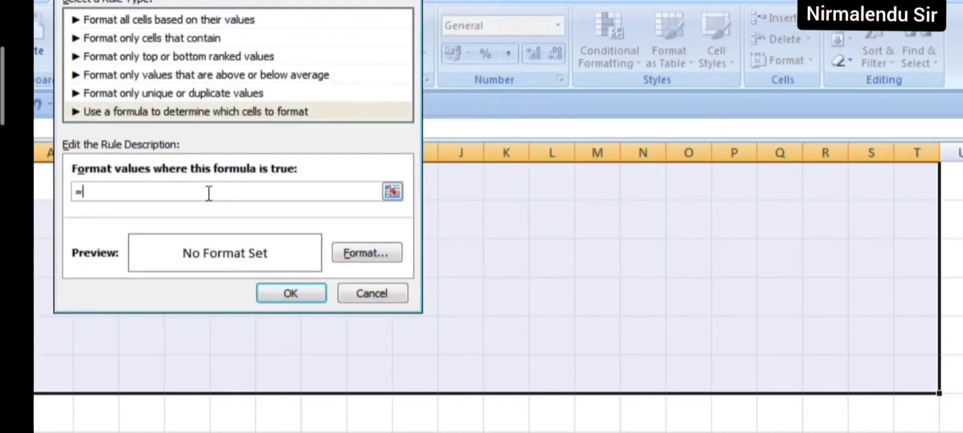
{"action": "type", "text": "MOD(ROW(),"}
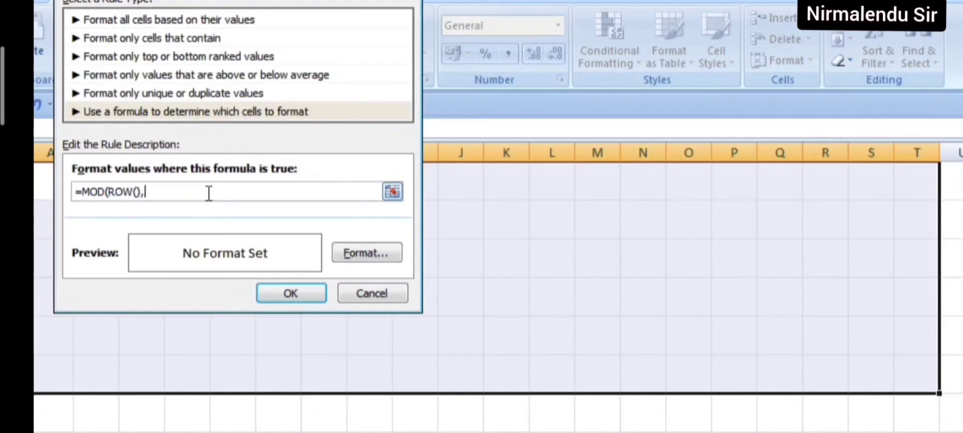
{"action": "type", "text": "2)=MOD(CO"}
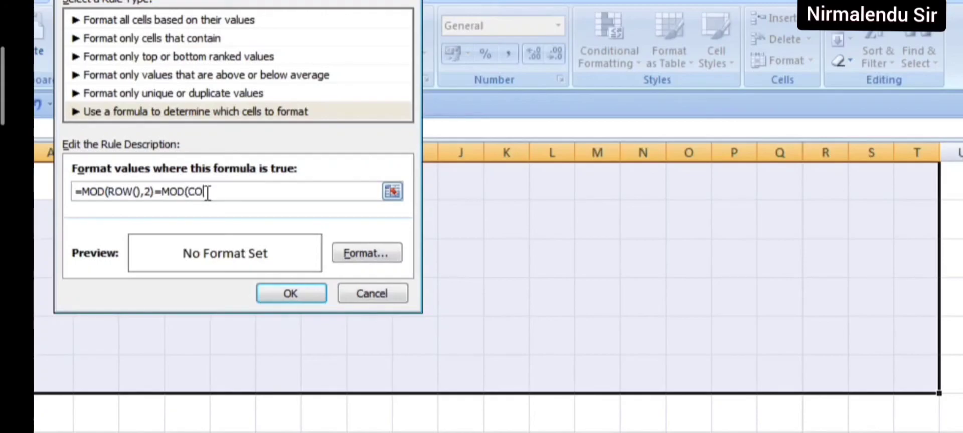
{"action": "type", "text": "LUMN(),2)"}
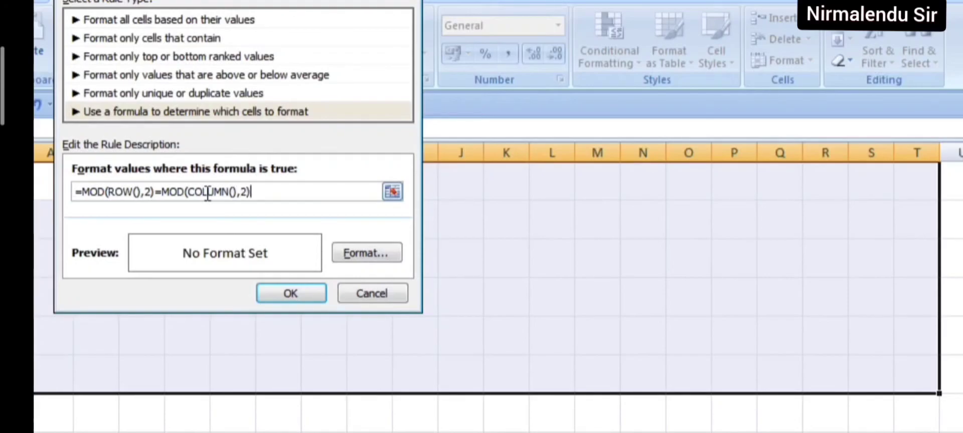
- Give the conditional formatting rule a black background fill and apply it to the range
{"action": "left_click", "coordinate": [374, 251]}
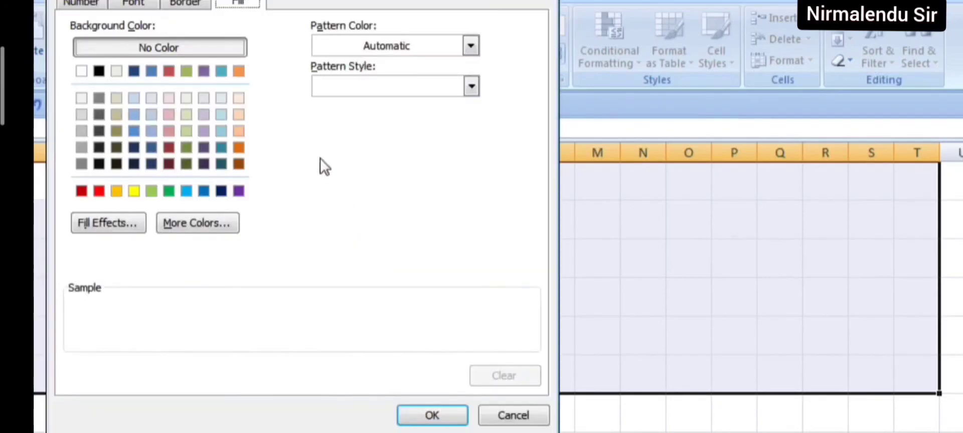
{"action": "left_click_drag", "start_coordinate": [282, 0], "coordinate": [284, 9]}
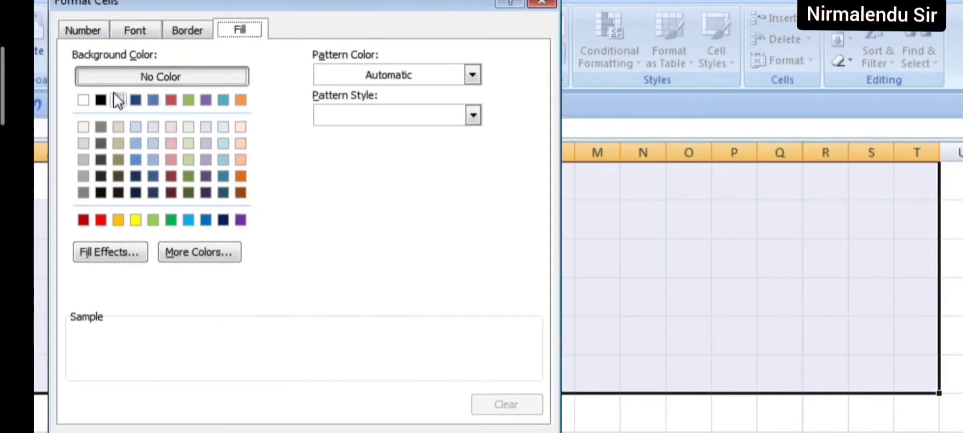
{"action": "left_click", "coordinate": [101, 100]}
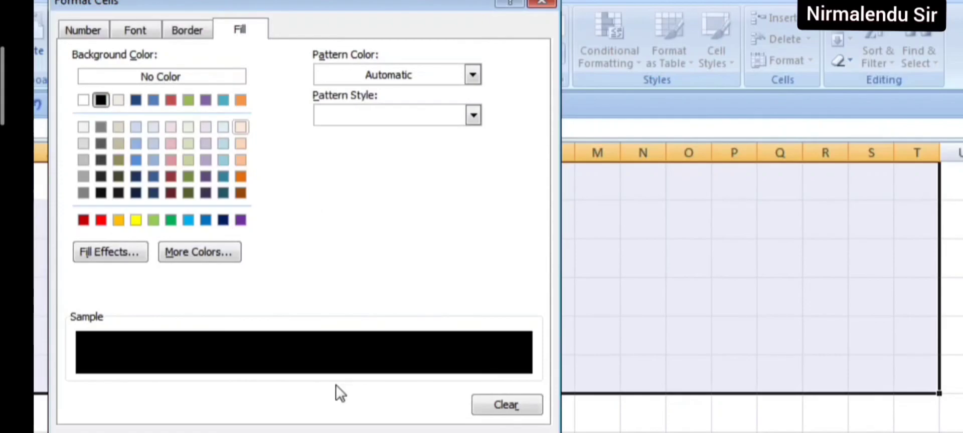
{"action": "left_click_drag", "start_coordinate": [434, 1], "coordinate": [435, 0]}
{"action": "left_click", "coordinate": [453, 408]}
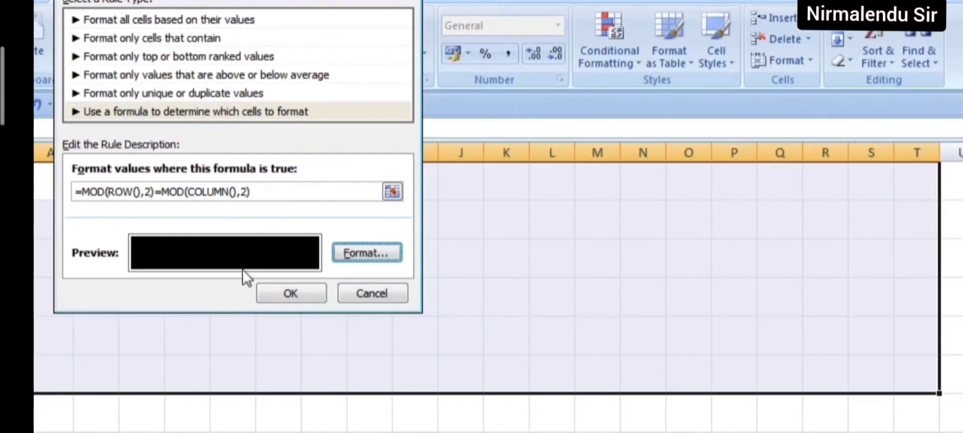
{"action": "left_click", "coordinate": [288, 293]}
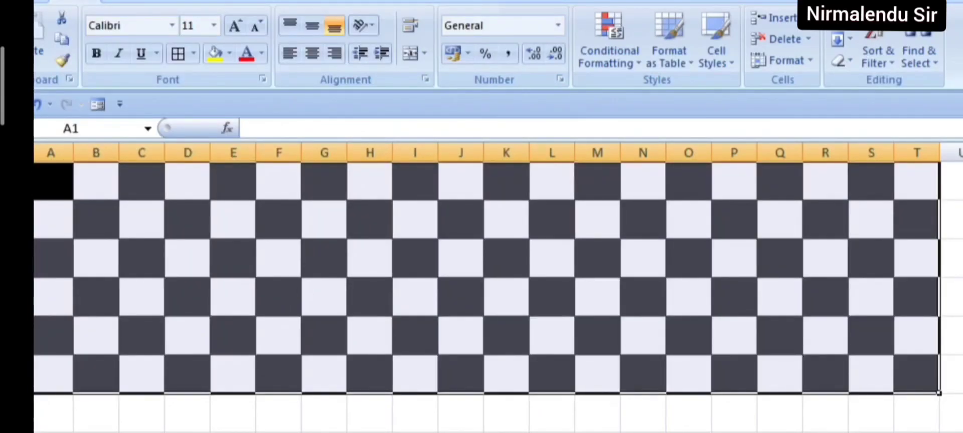
- Add outside borders around the checkerboard range A1:T6
{"action": "left_click", "coordinate": [506, 432]}
{"action": "left_click", "coordinate": [44, 189]}
{"action": "left_click_drag", "start_coordinate": [43, 189], "coordinate": [930, 372]}
{"action": "left_click", "coordinate": [194, 56]}
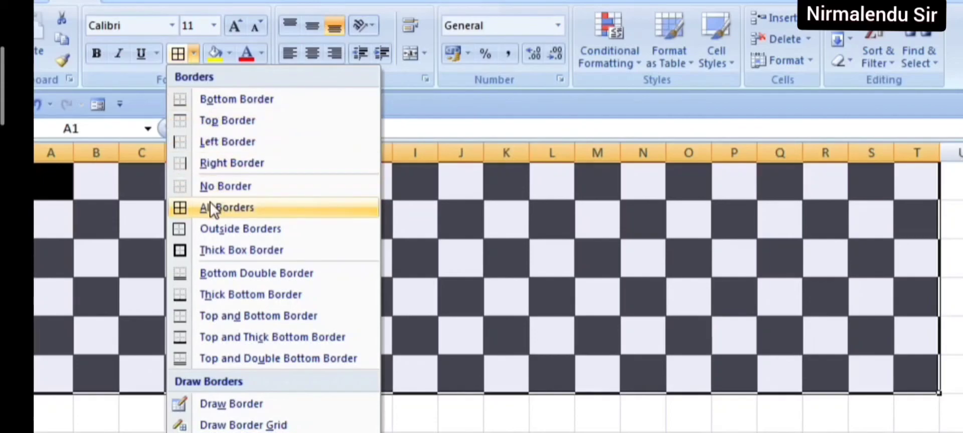
{"action": "left_click", "coordinate": [190, 234]}
{"action": "left_click", "coordinate": [415, 432]}
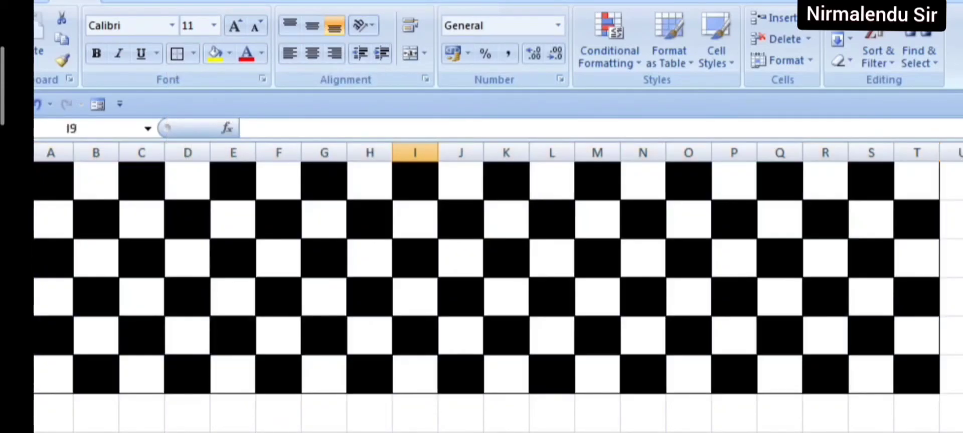